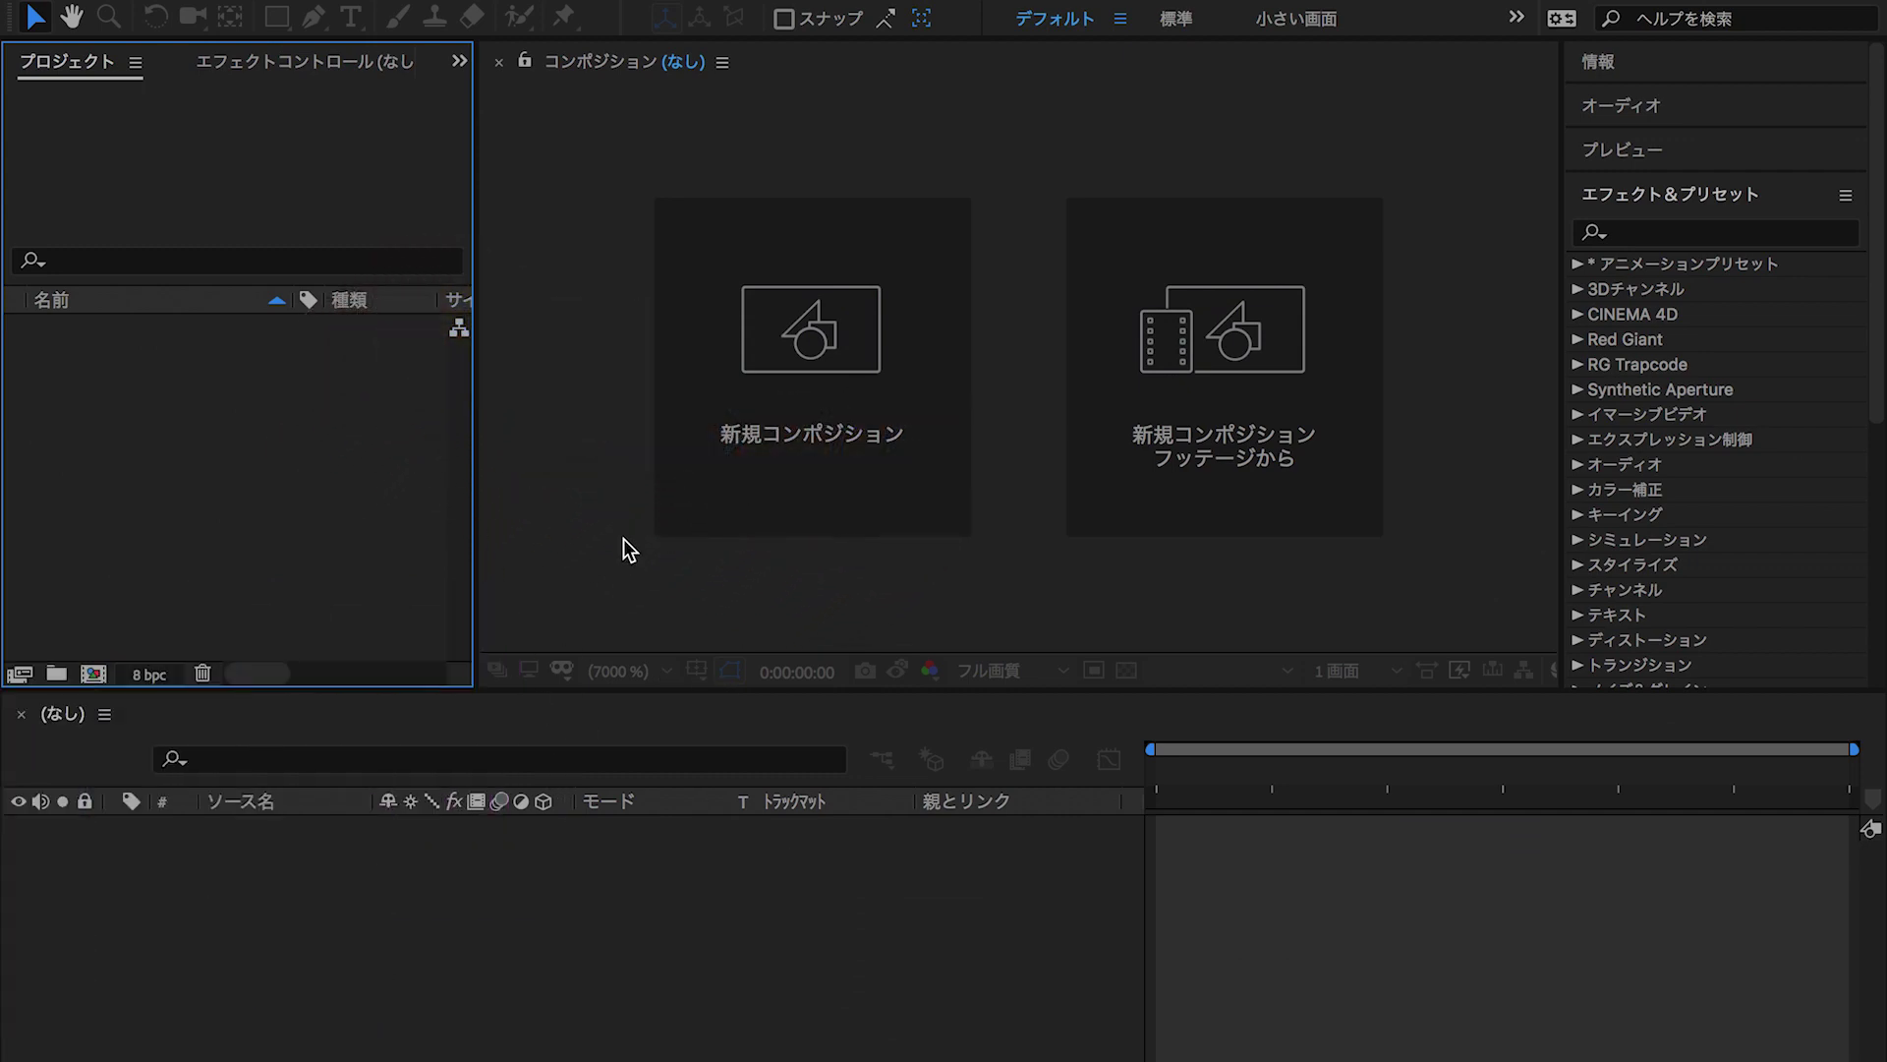
Create a new composition named Basic with a black background.
{"action": "left_click", "coordinate": [820, 391]}
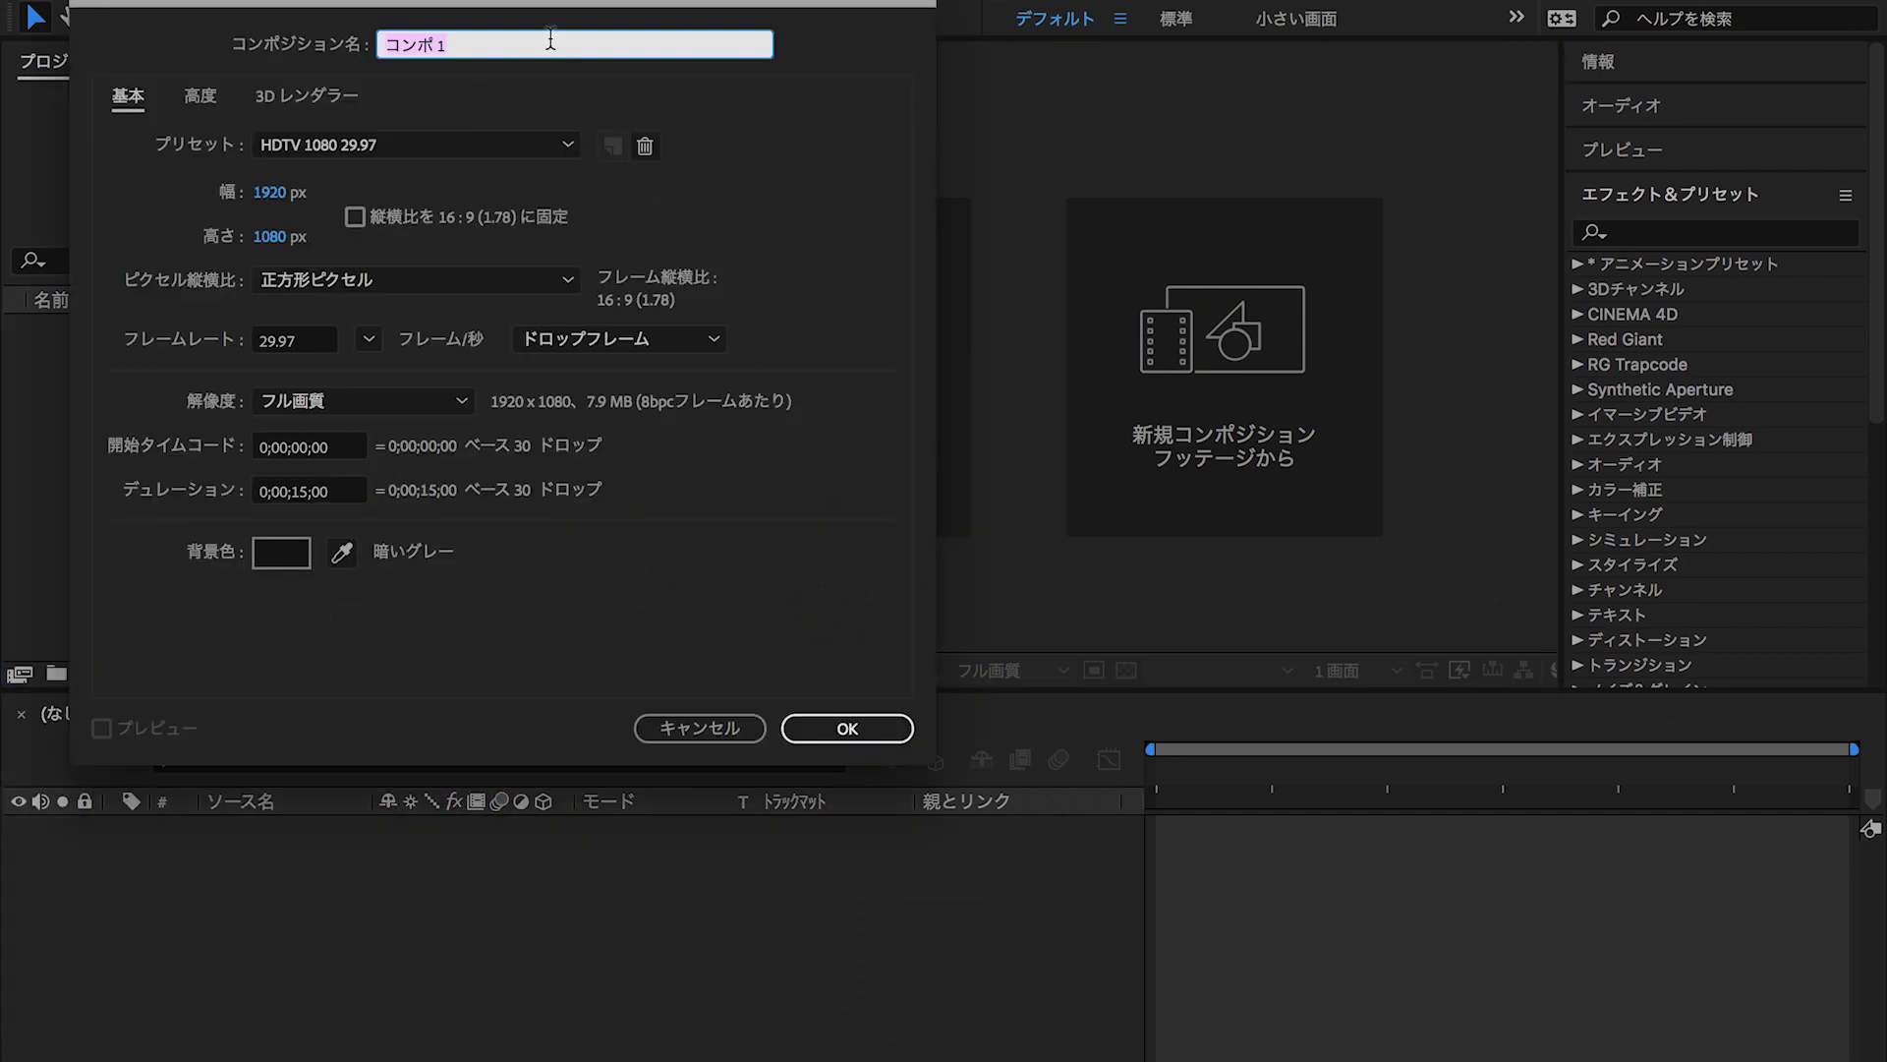
{"action": "type", "text": "Basic"}
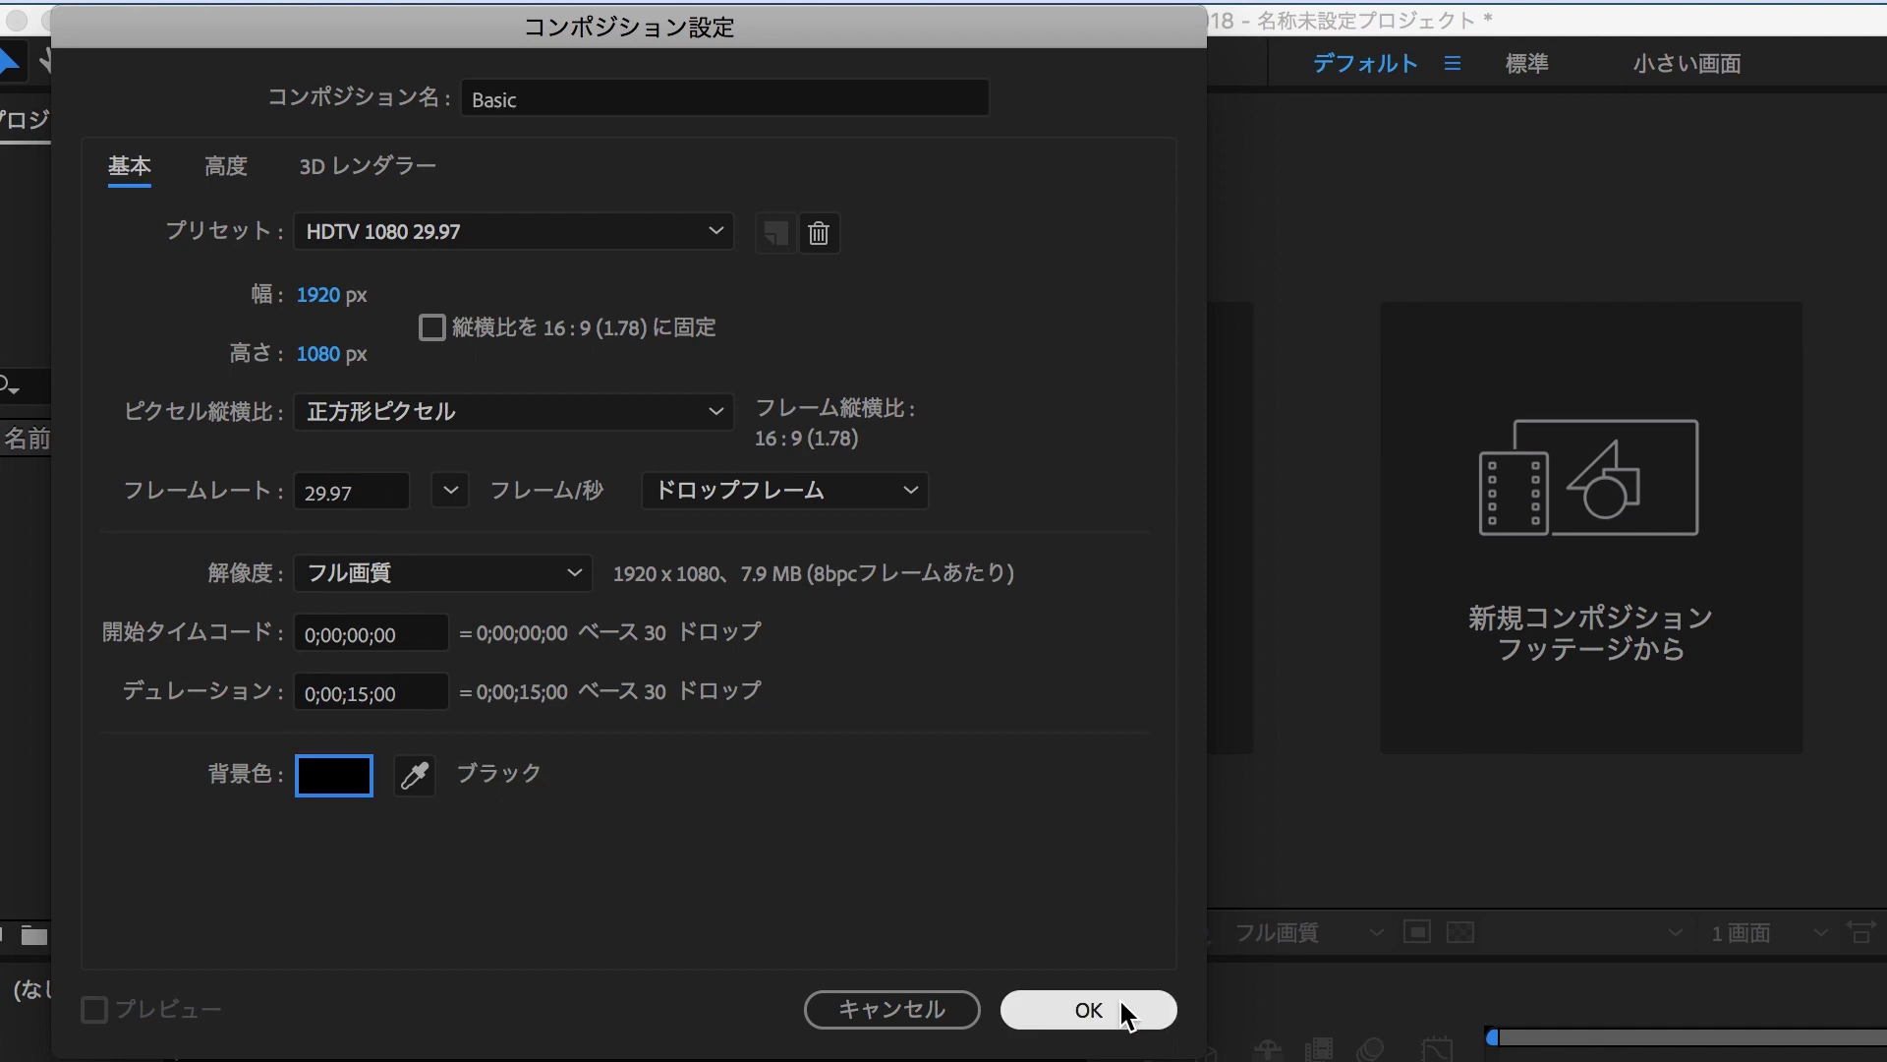
{"action": "left_click", "coordinate": [1118, 997]}
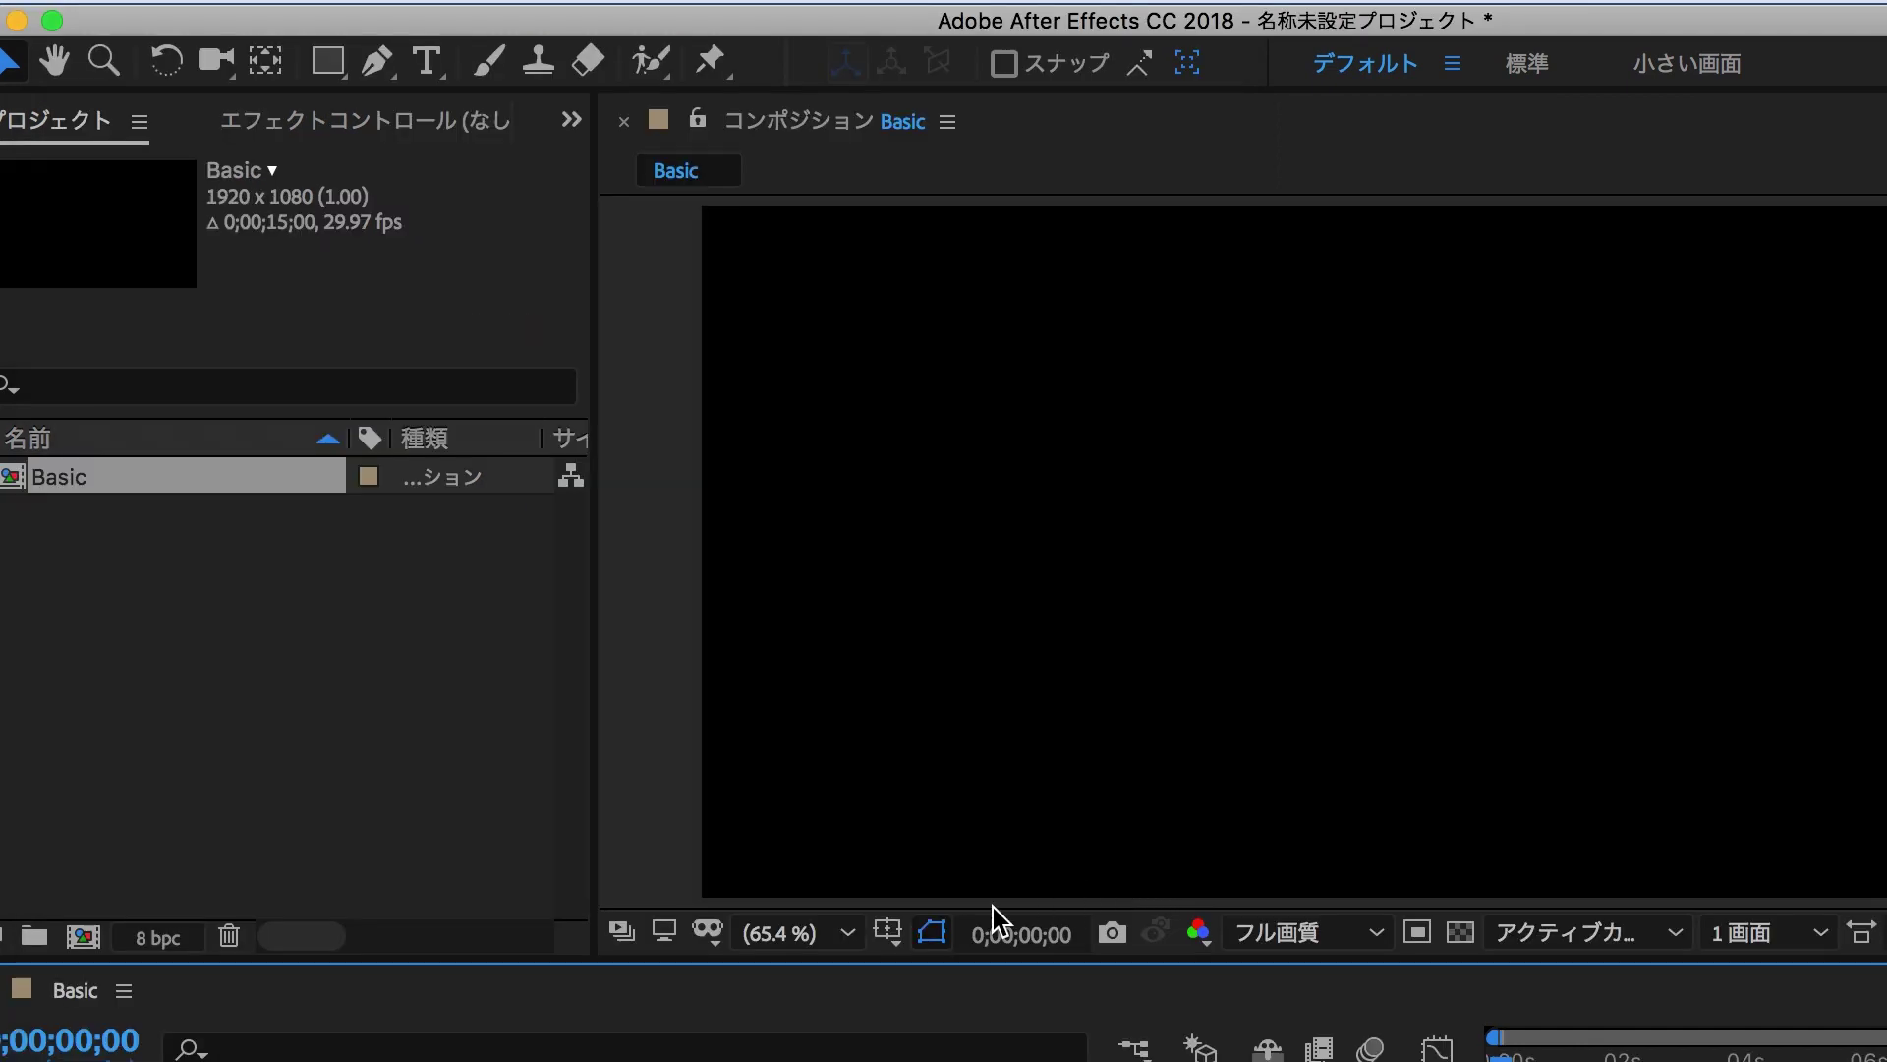
Show the title/action-safe guides in the Basic composition viewer.
{"action": "left_click", "coordinate": [892, 936]}
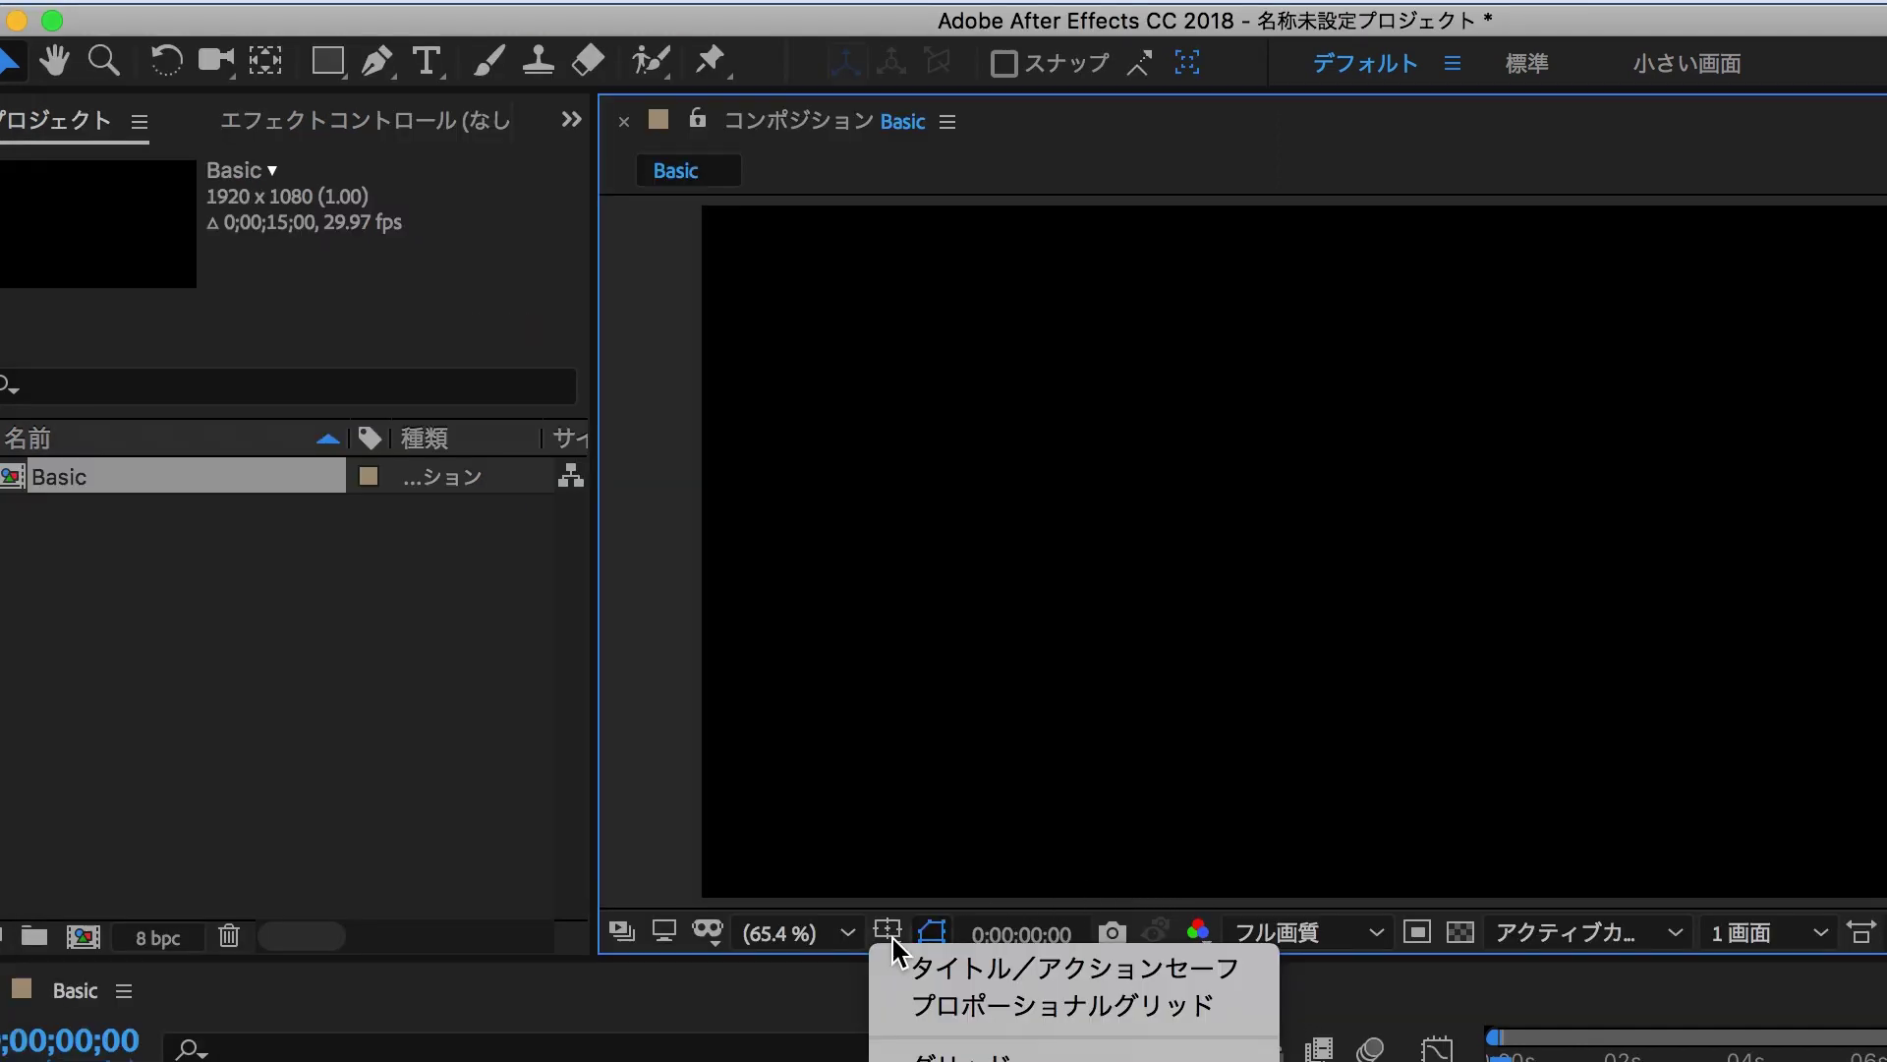
{"action": "left_click", "coordinate": [985, 981]}
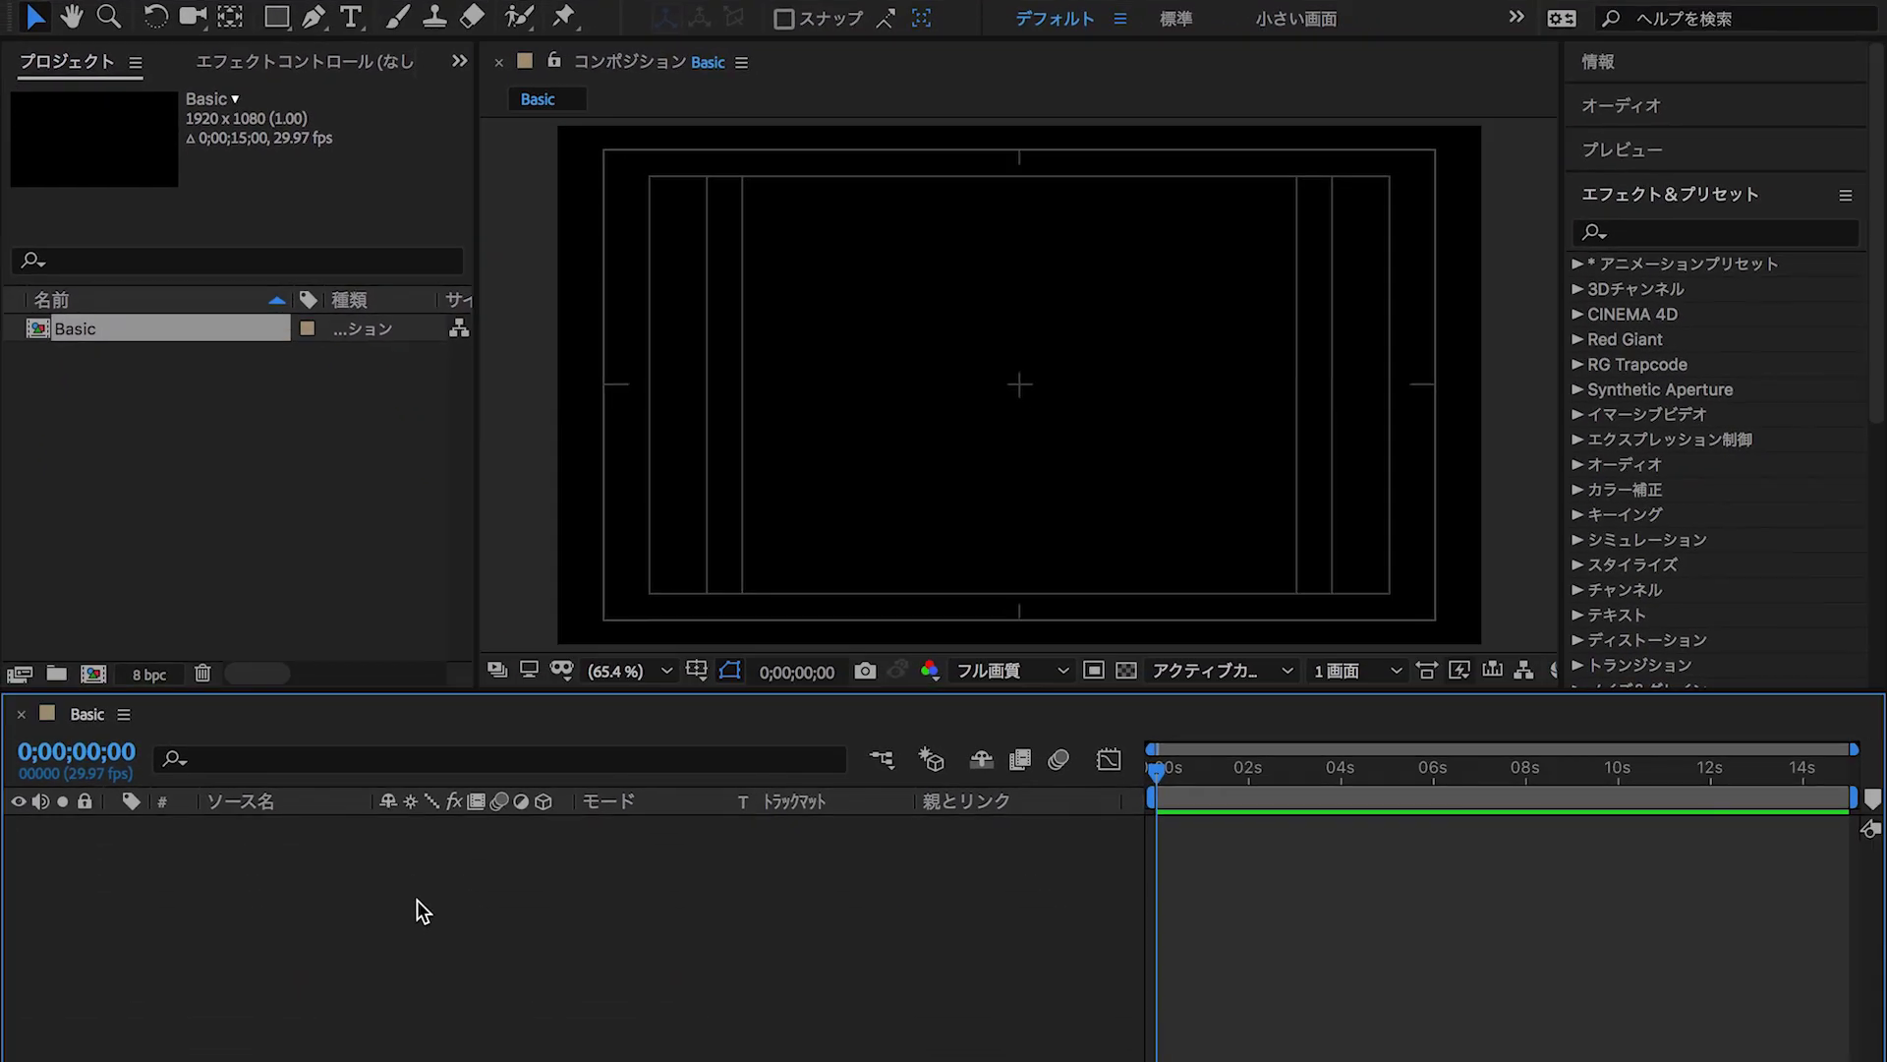
{"action": "key", "text": "ctrl+y"}
Add a black full-size solid layer named Background.
{"action": "type", "text": "Background"}
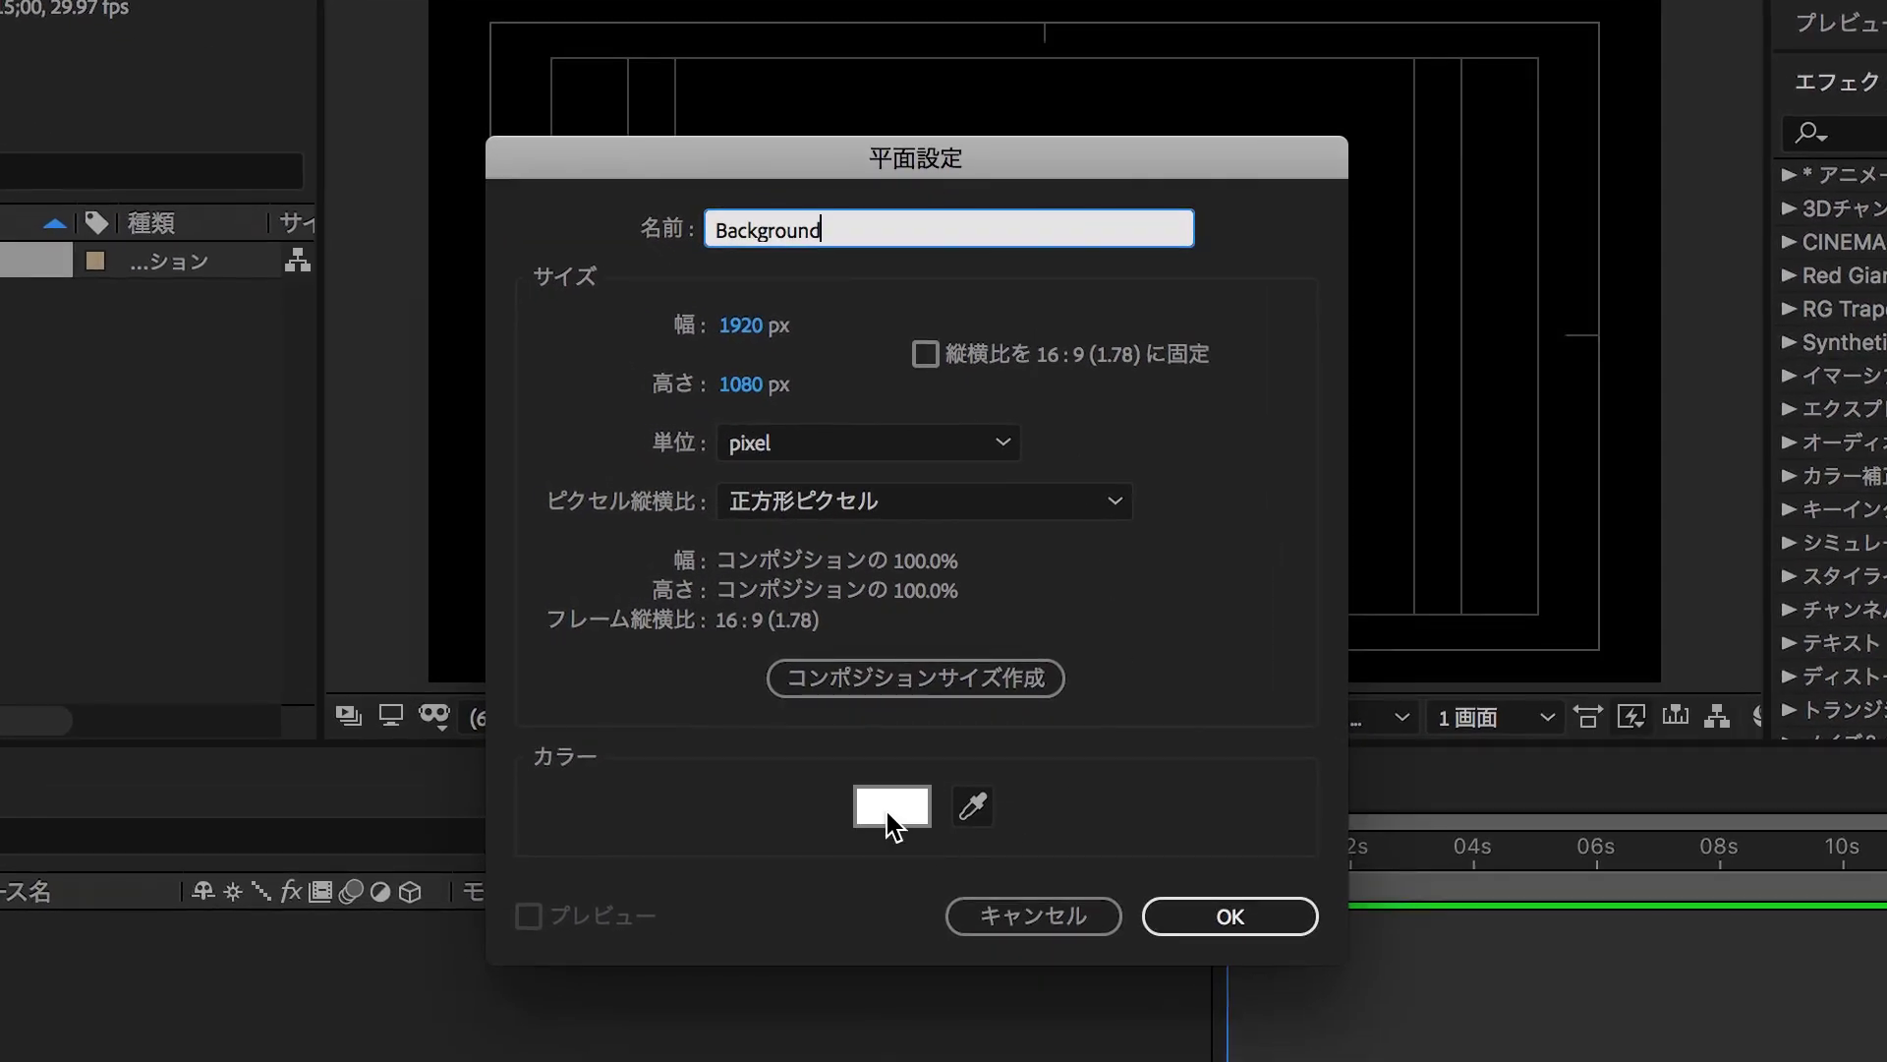
{"action": "left_click", "coordinate": [893, 801]}
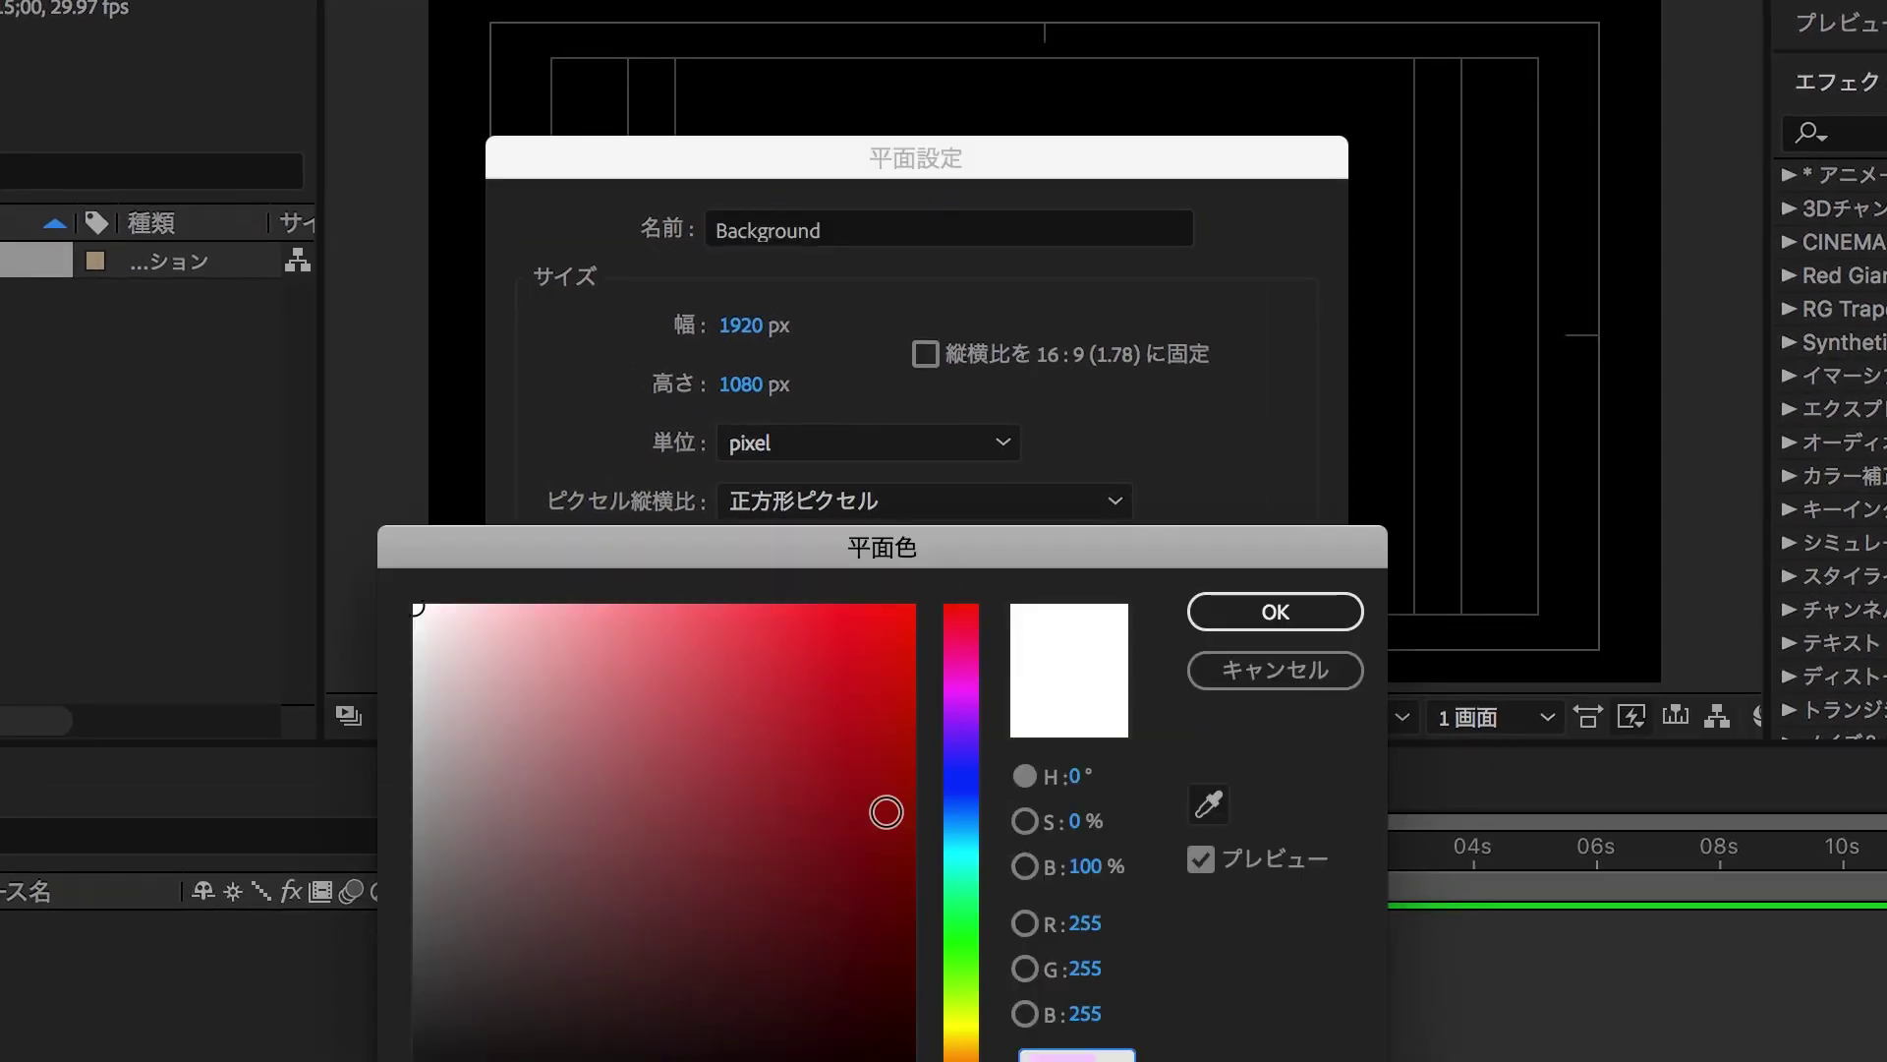
{"action": "left_click_drag", "start_coordinate": [602, 997], "coordinate": [590, 1061]}
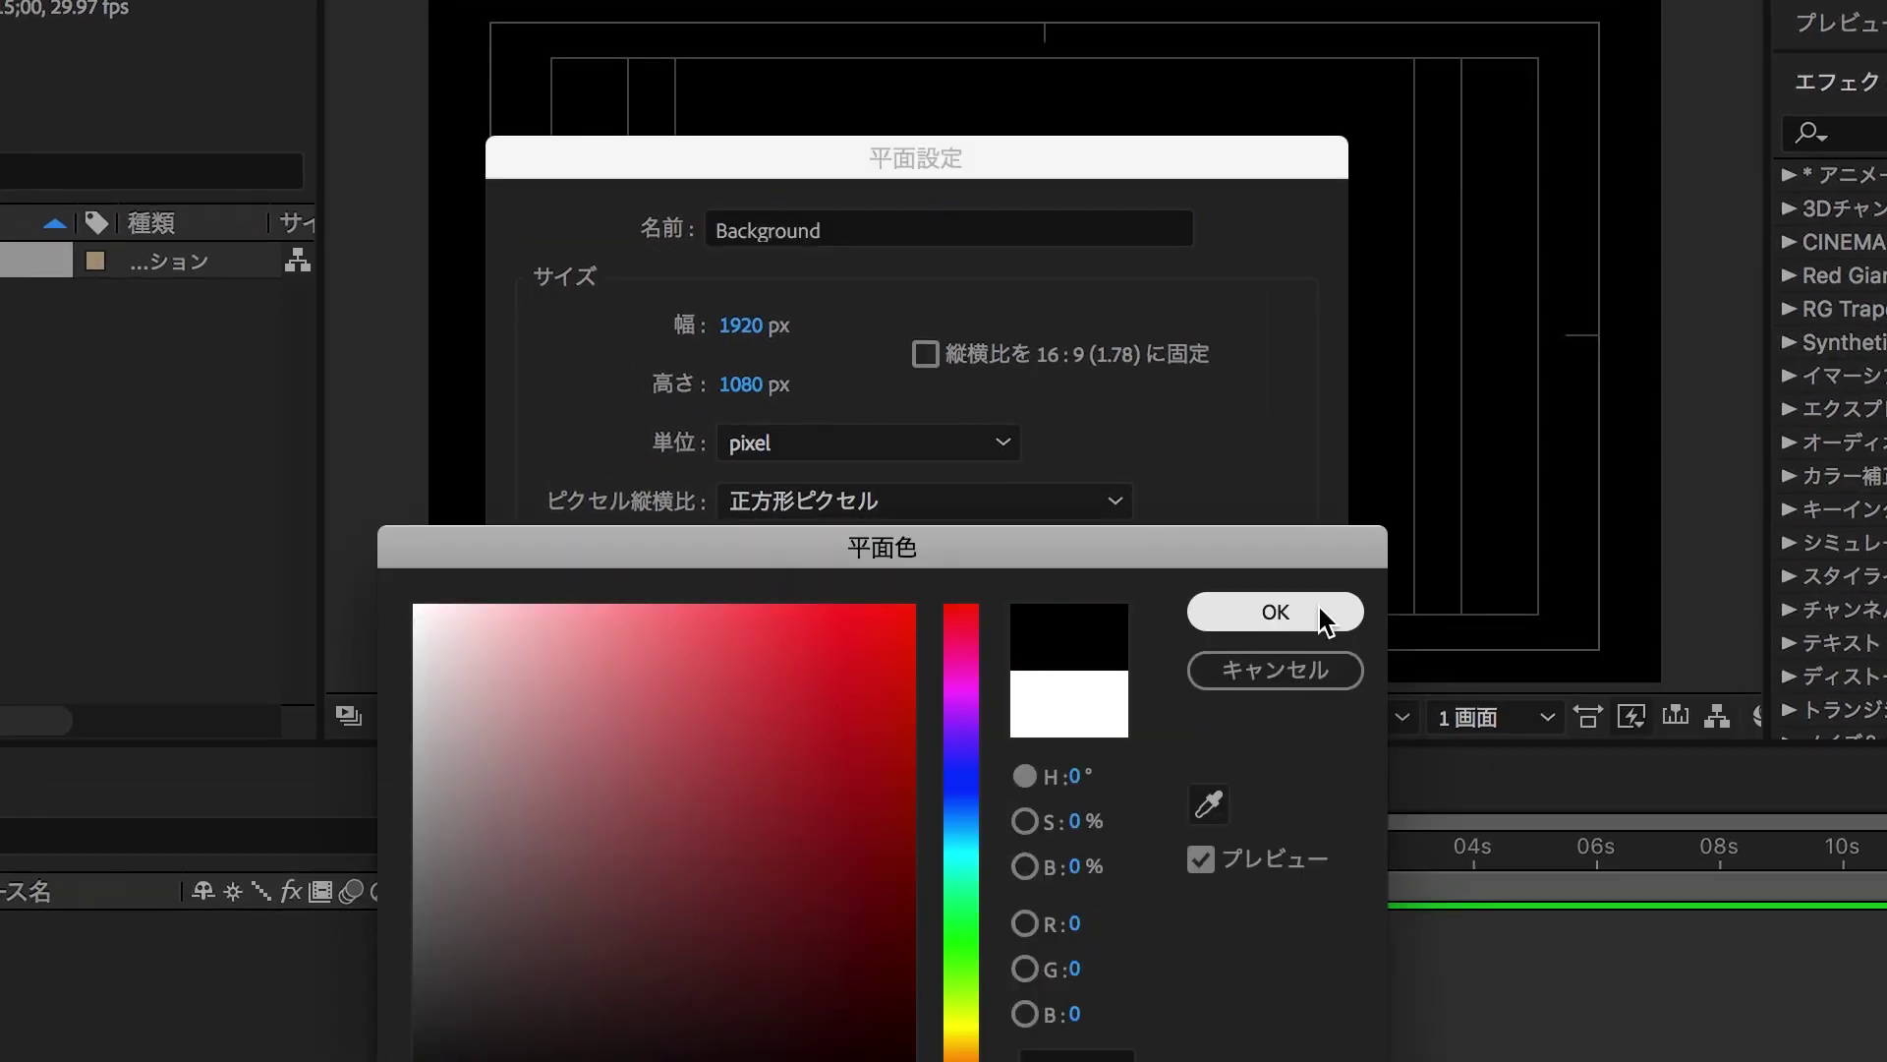
{"action": "left_click", "coordinate": [1274, 613]}
{"action": "left_click", "coordinate": [1231, 916]}
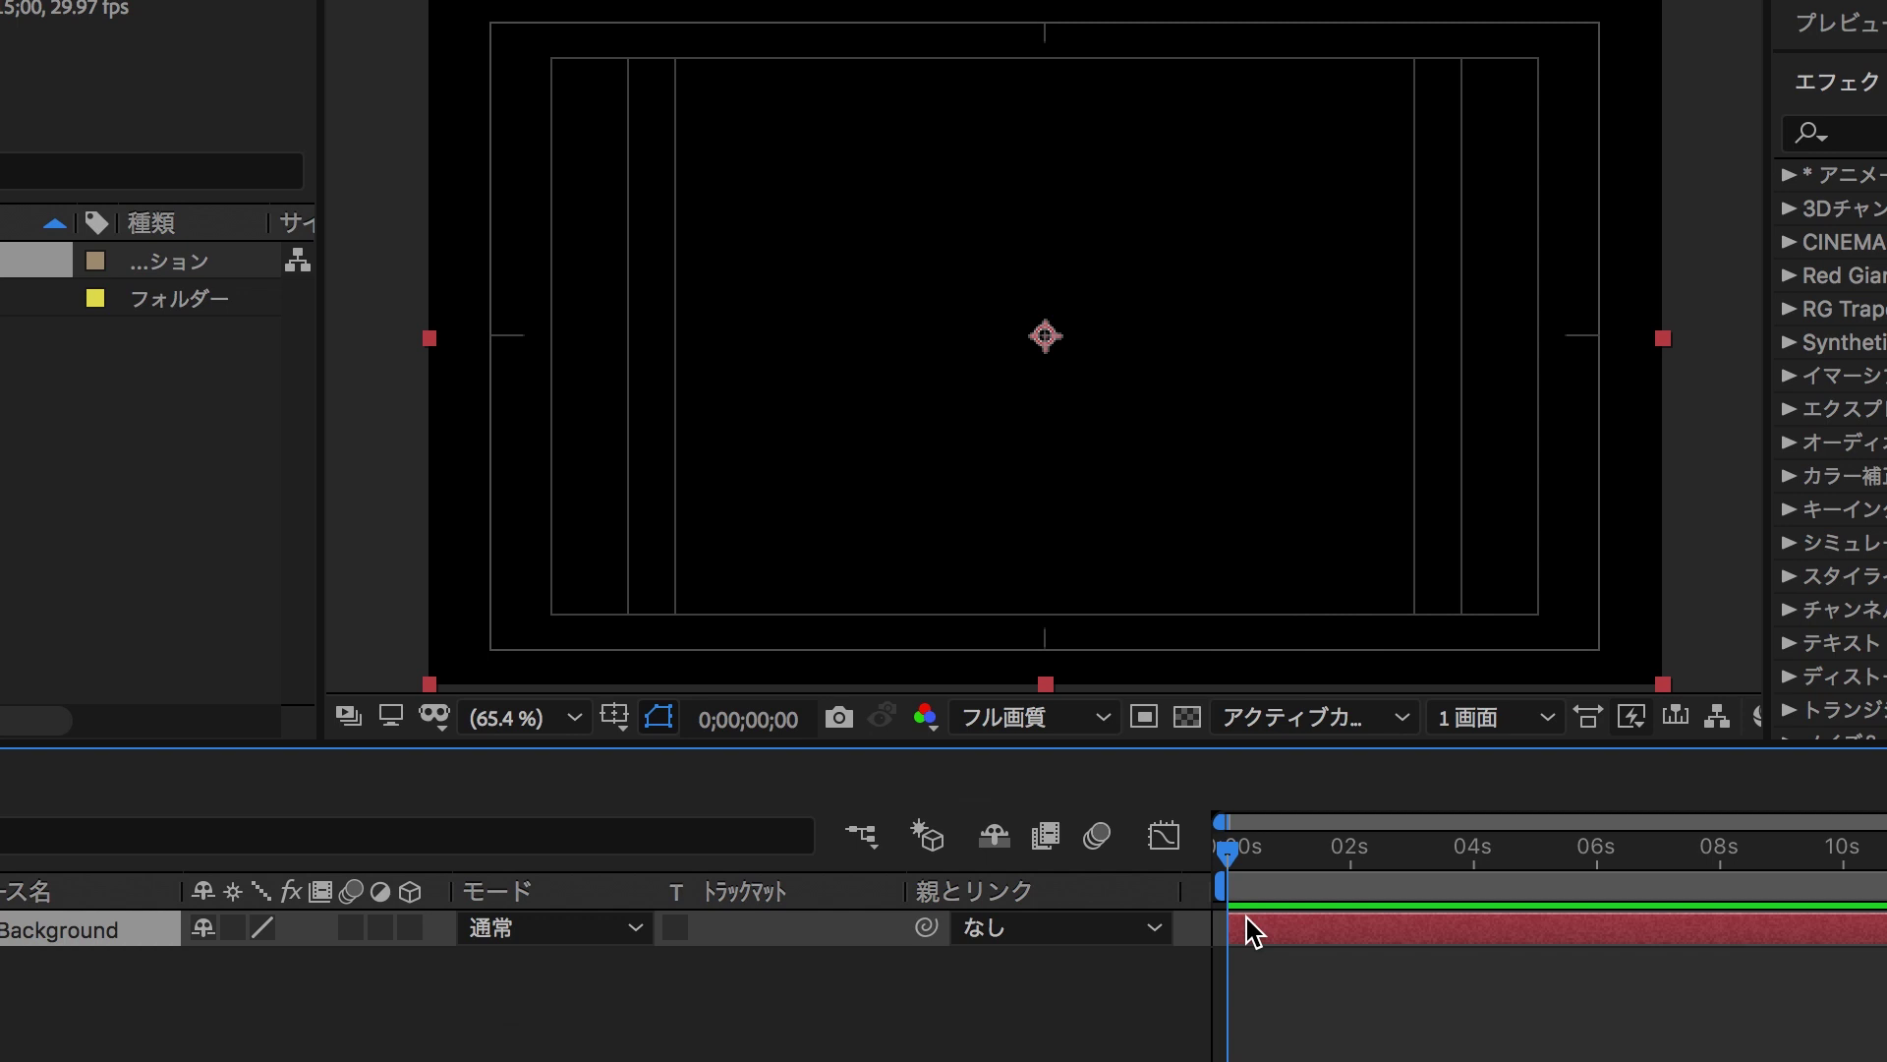
Add a second black solid layer named Stroke above Background.
{"action": "key", "text": "ctrl+y"}
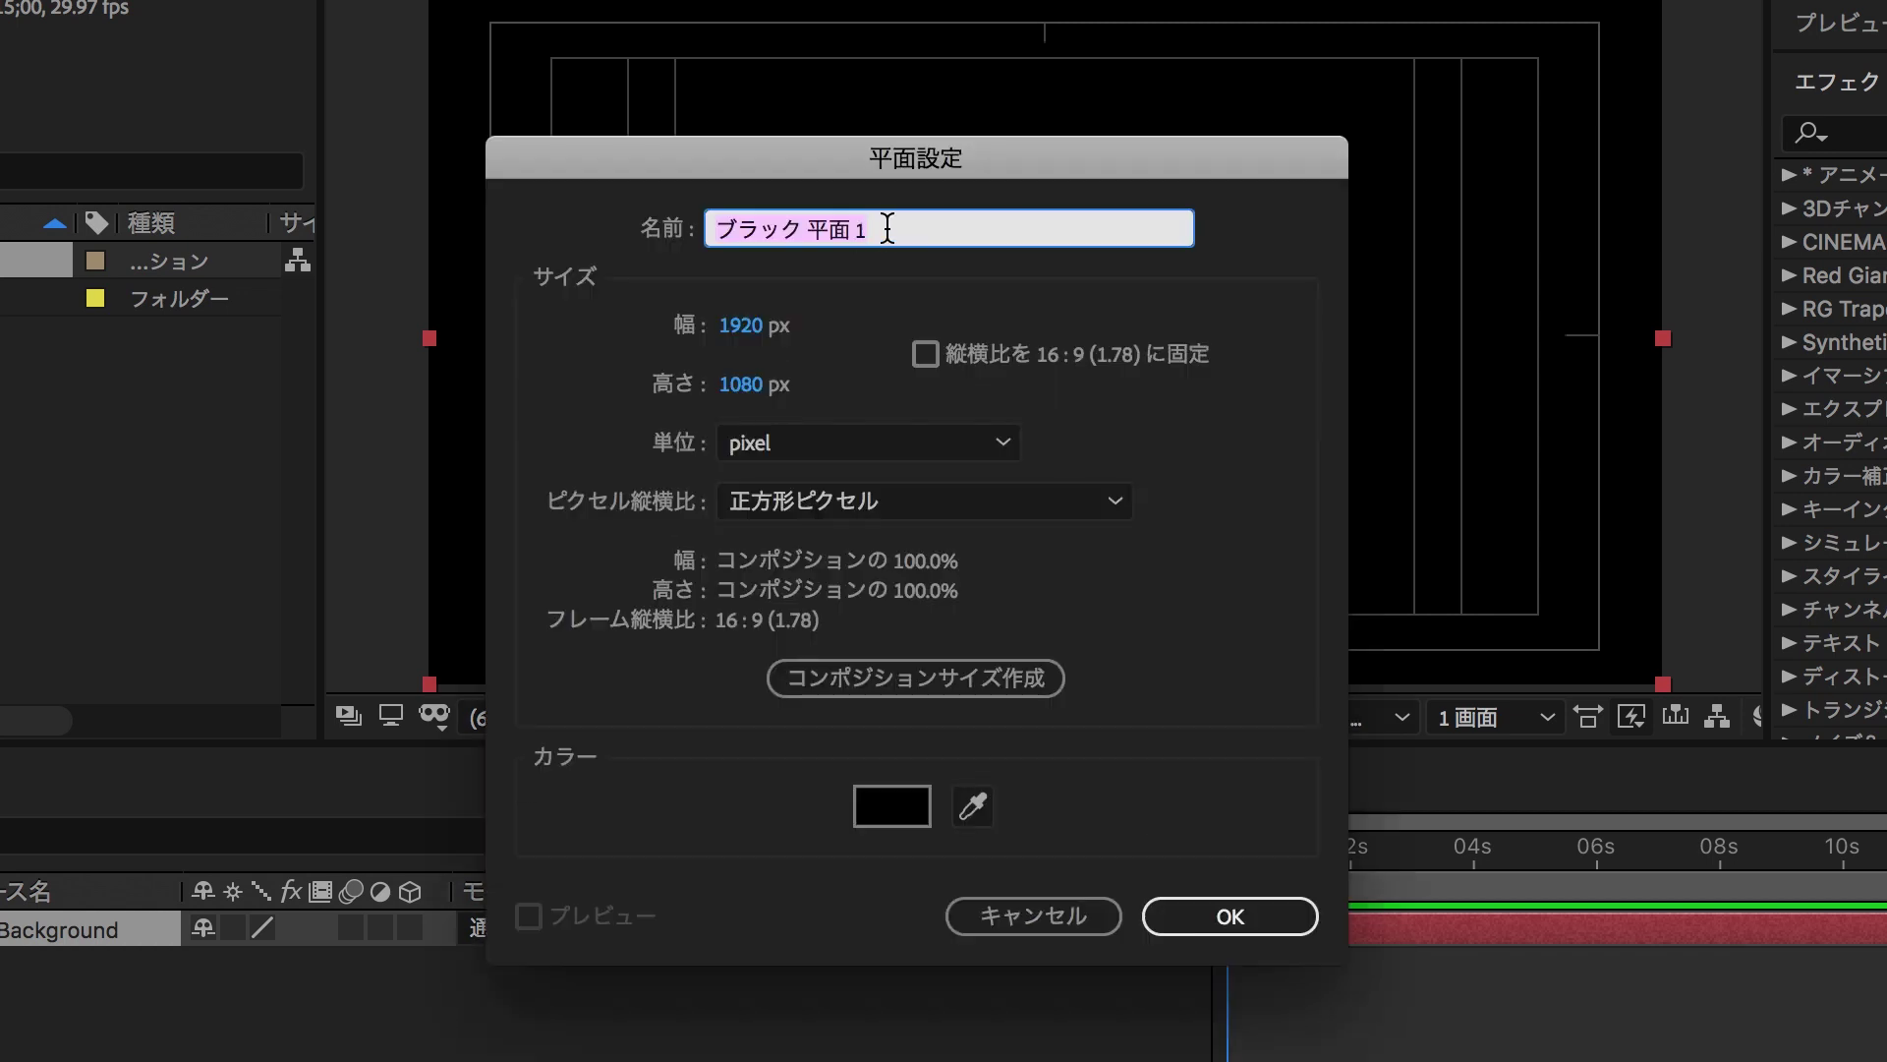
{"action": "type", "text": "Stroke"}
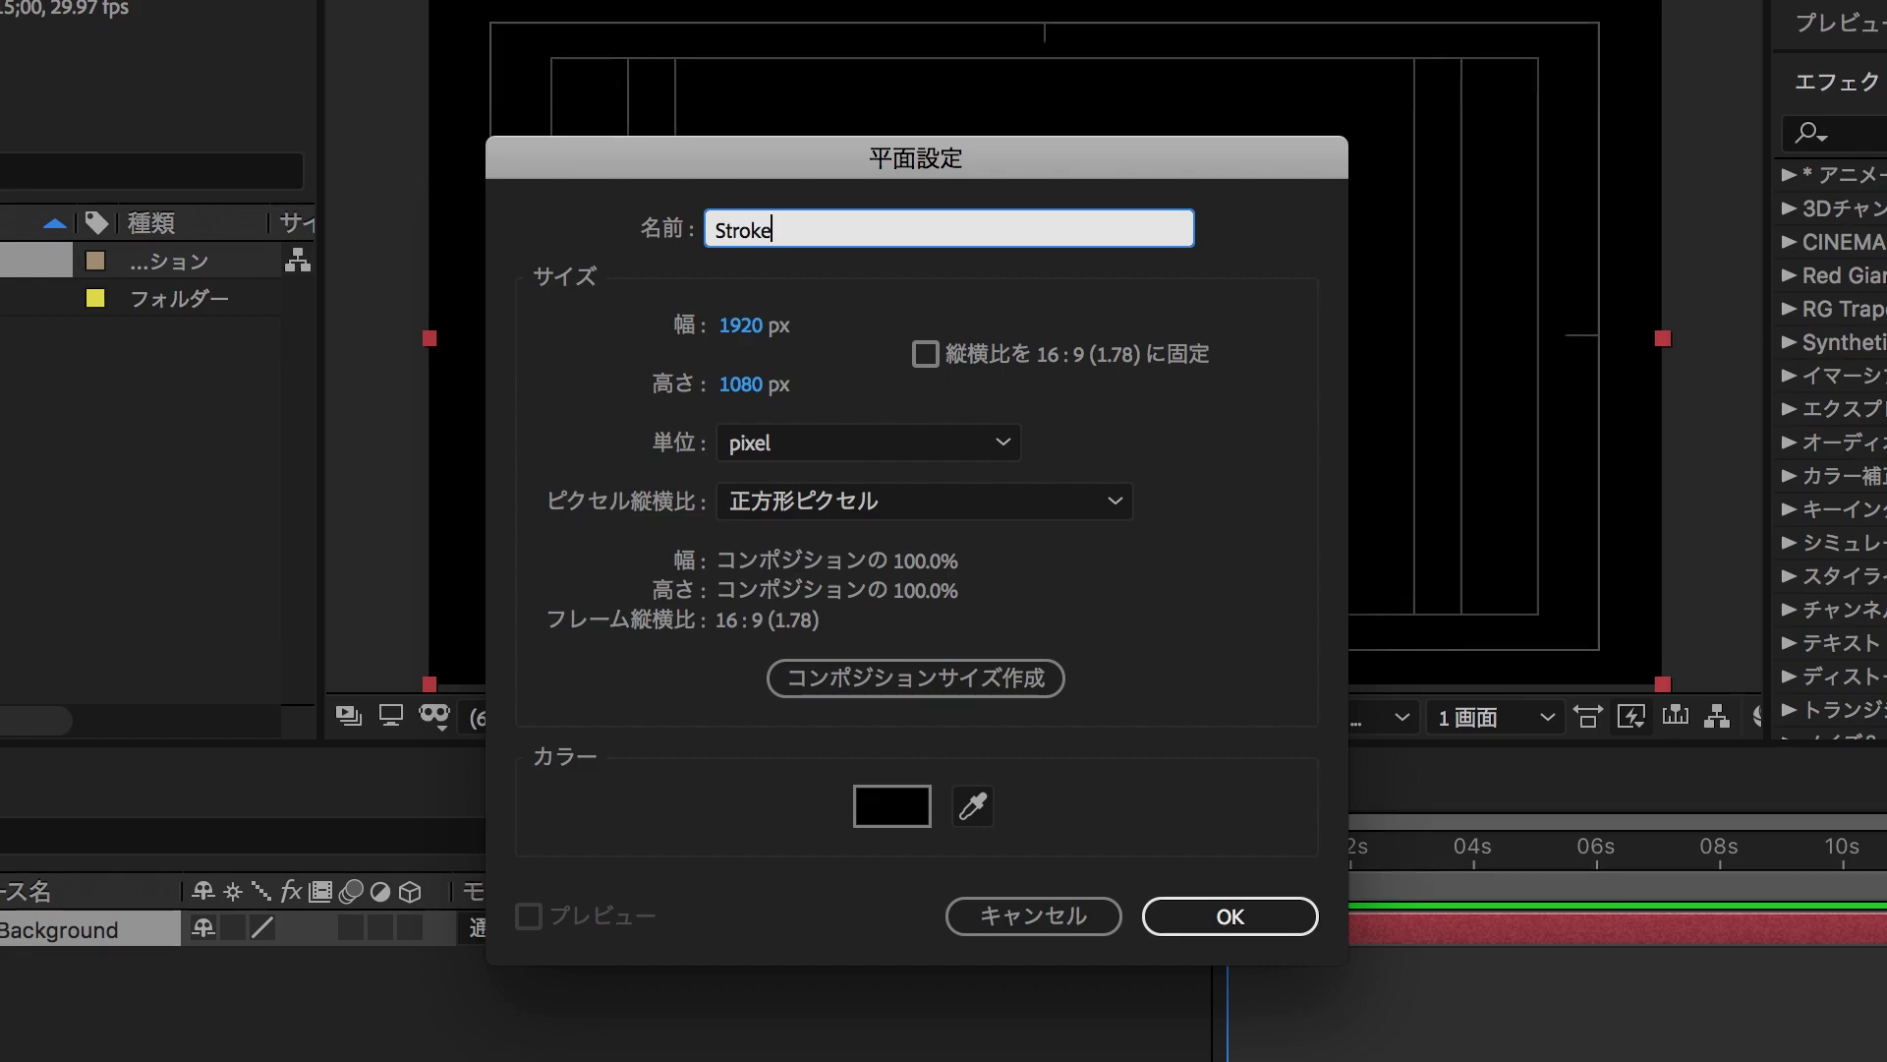
{"action": "left_click", "coordinate": [1231, 916]}
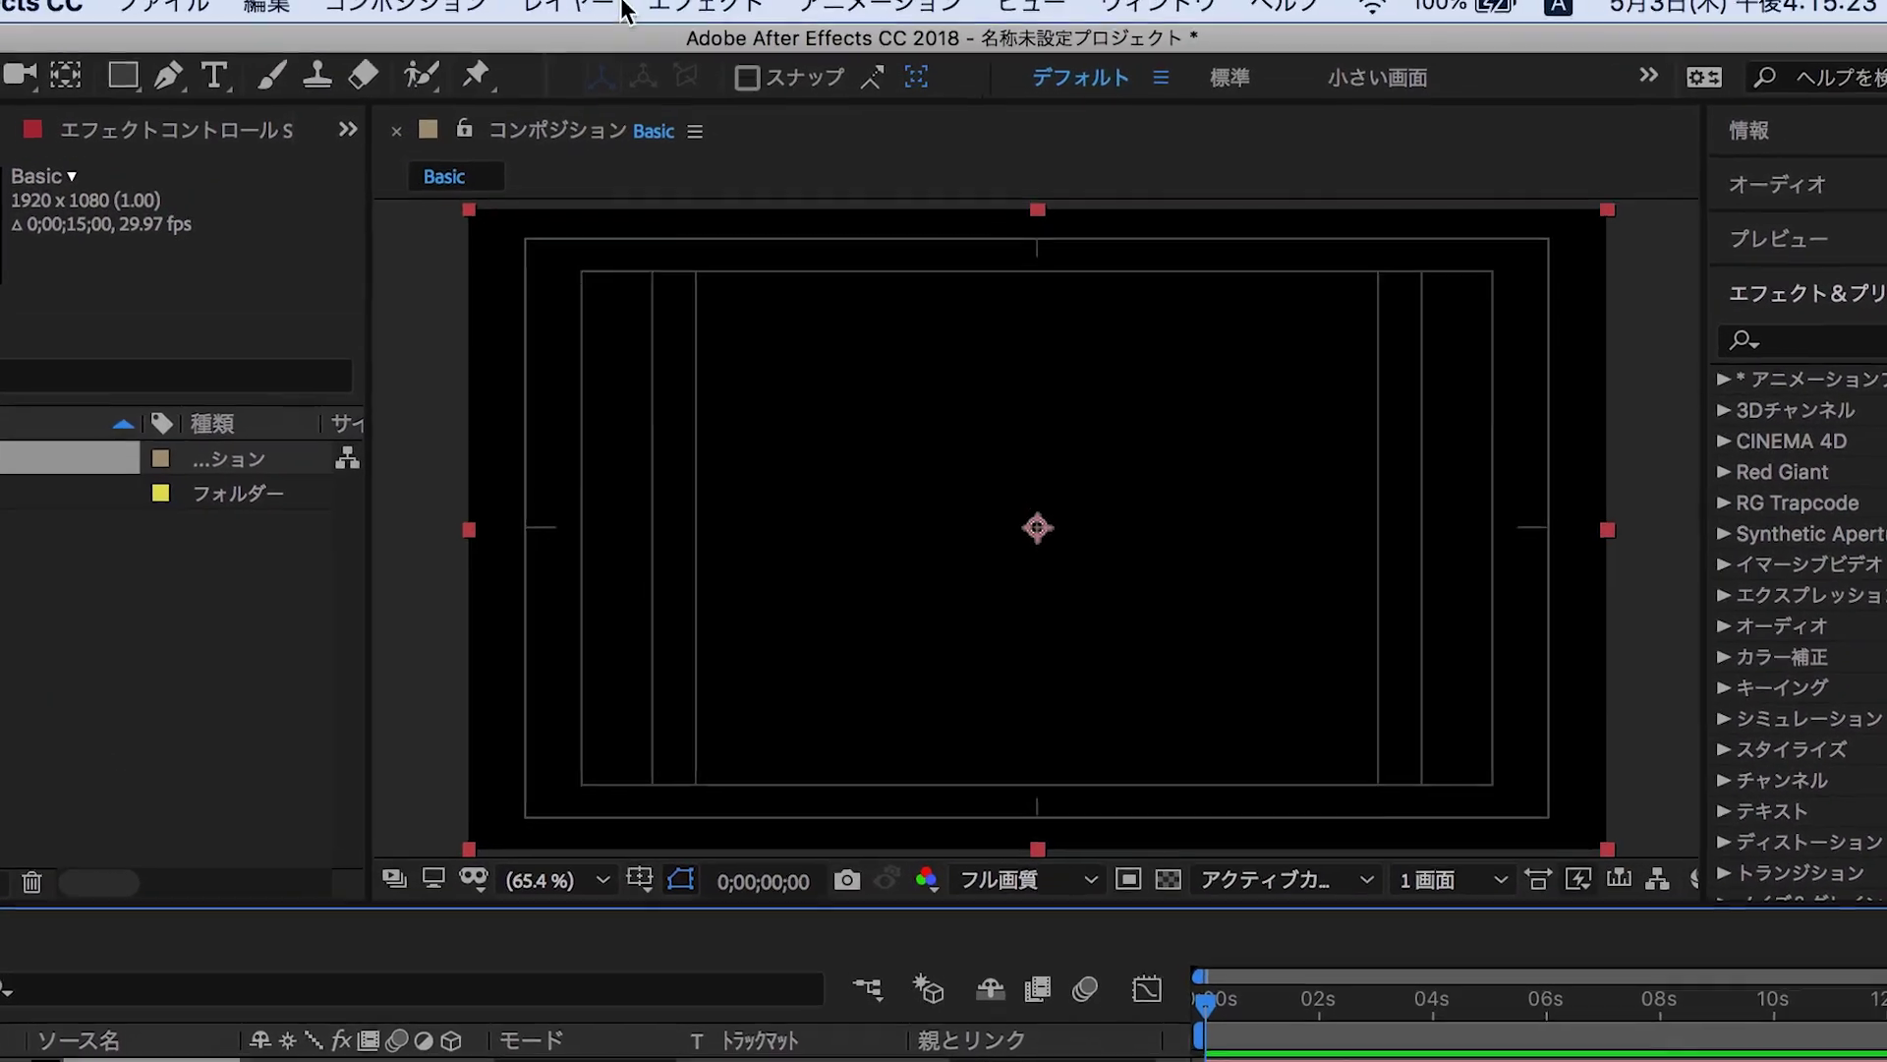
Apply RG Trapcode > 3D Stroke to the Stroke solid.
{"action": "left_click", "coordinate": [684, 8]}
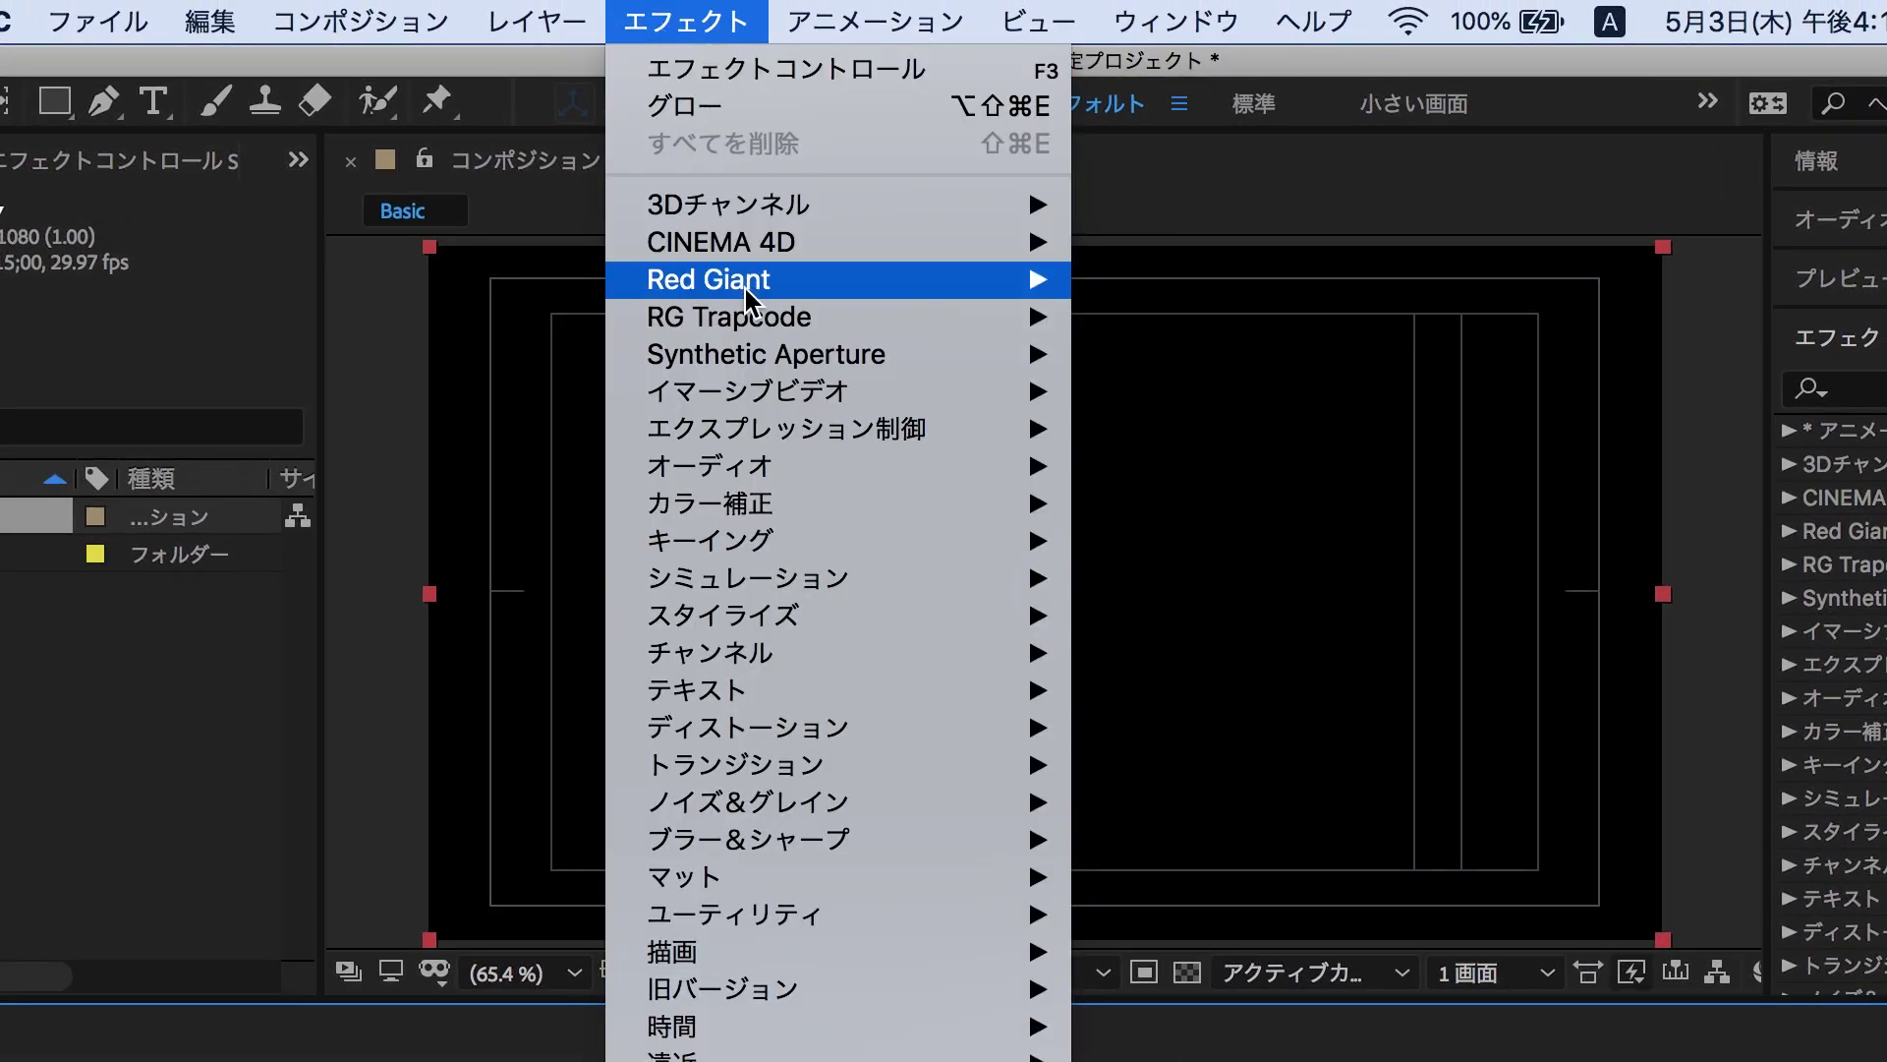
{"action": "mouse_move", "coordinate": [953, 320]}
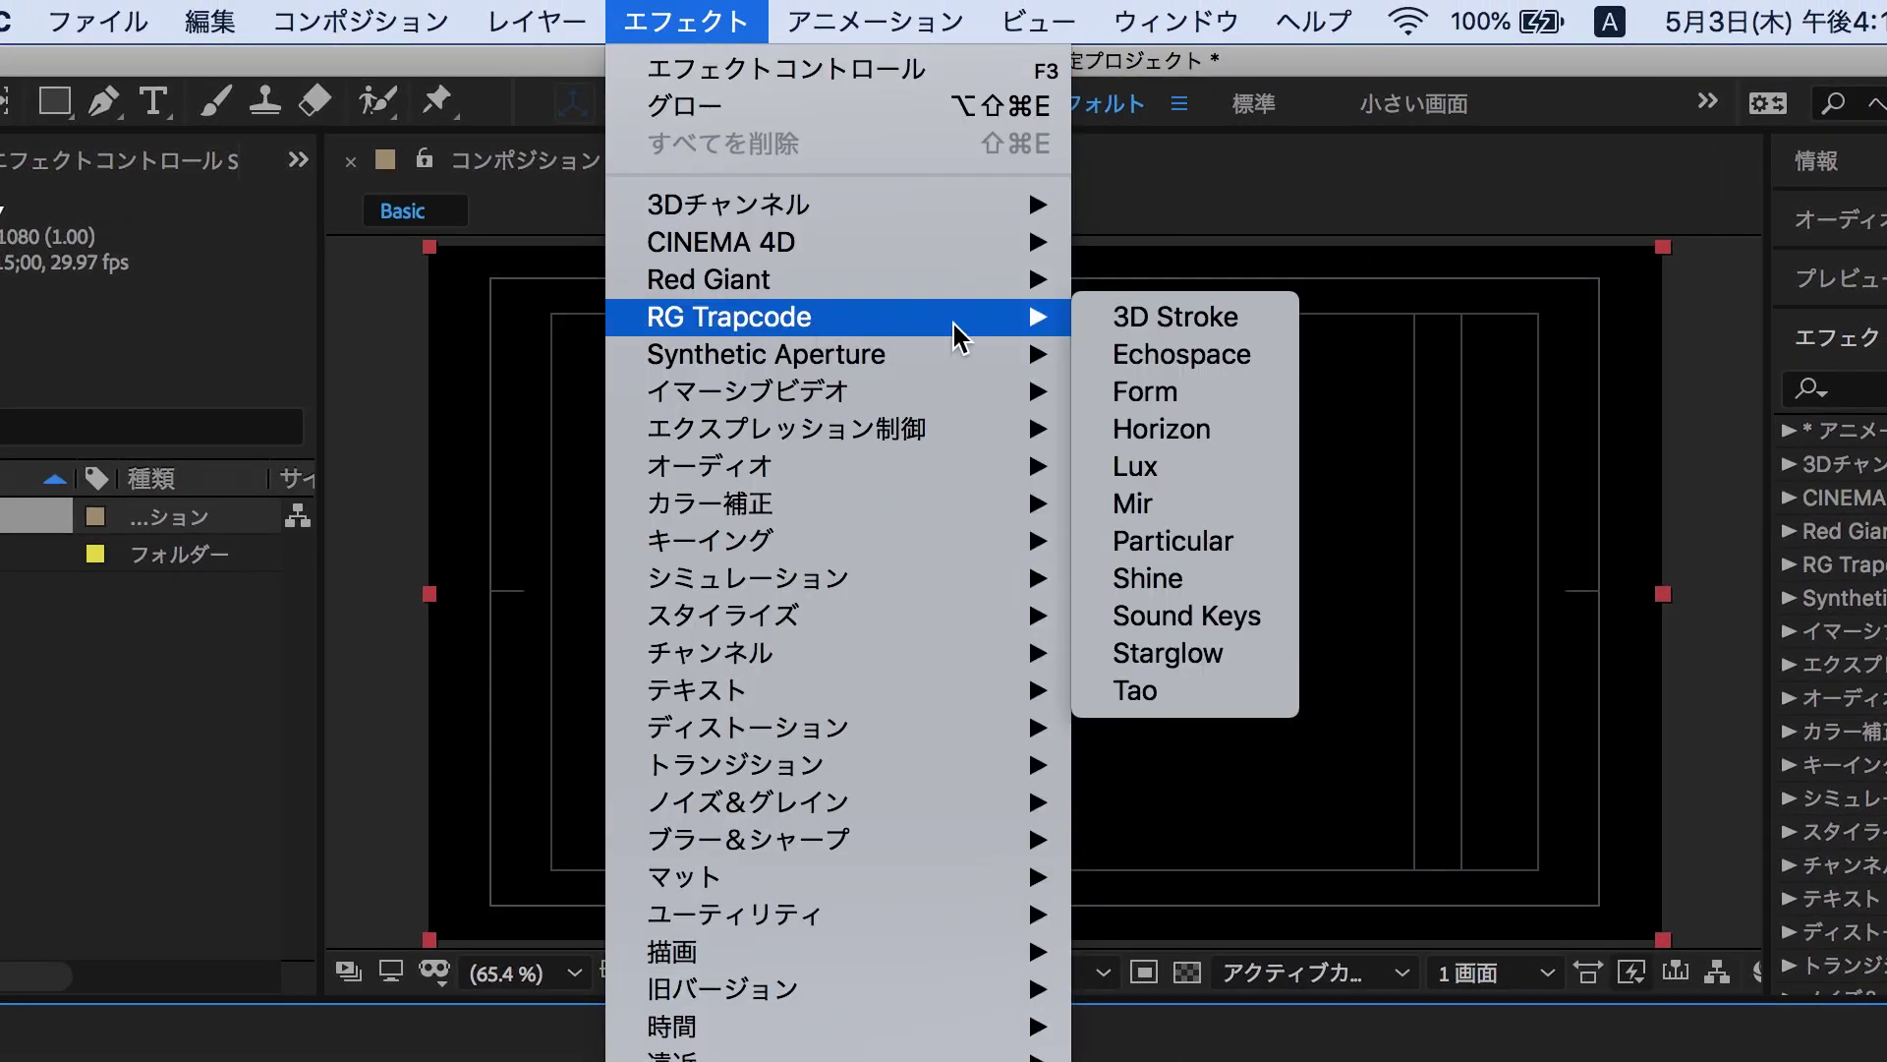
{"action": "left_click", "coordinate": [1254, 322]}
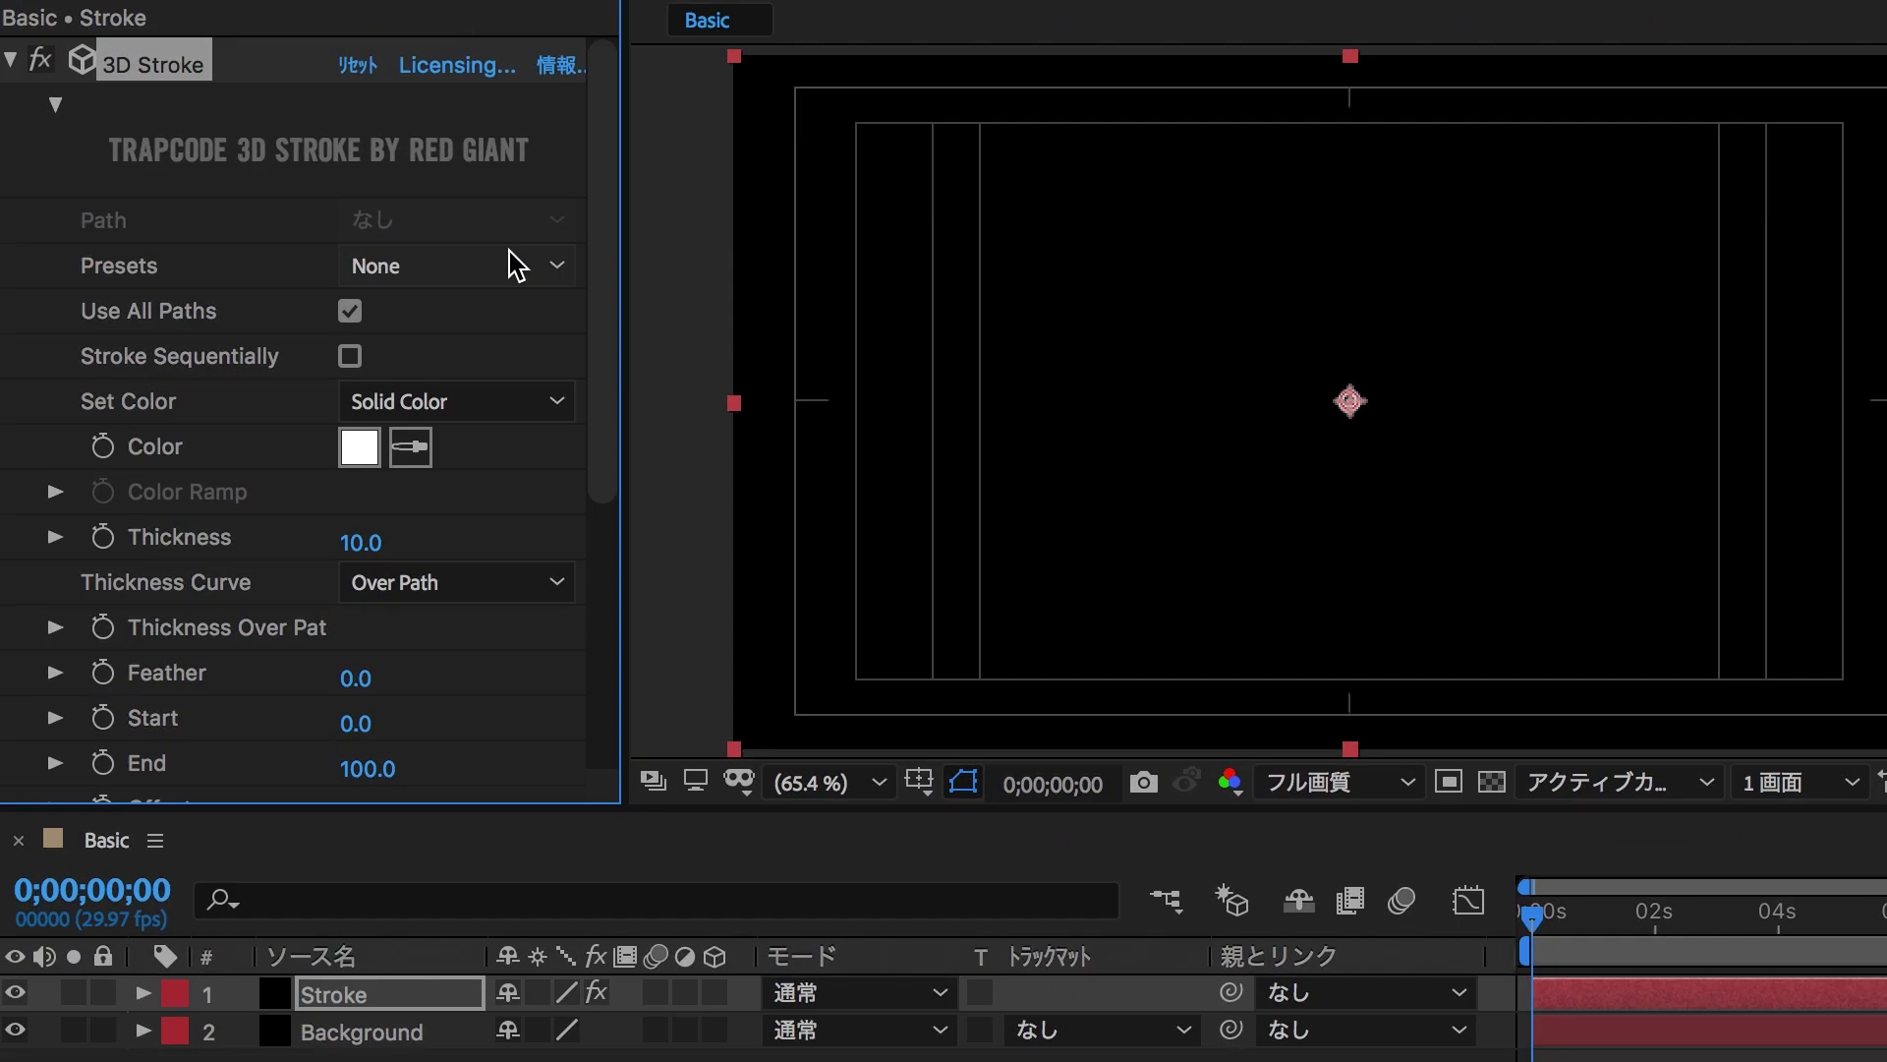
Set the 3D Stroke preset to Basic Square and lower Thickness from 10.0 to 8.0.
{"action": "left_click", "coordinate": [515, 264]}
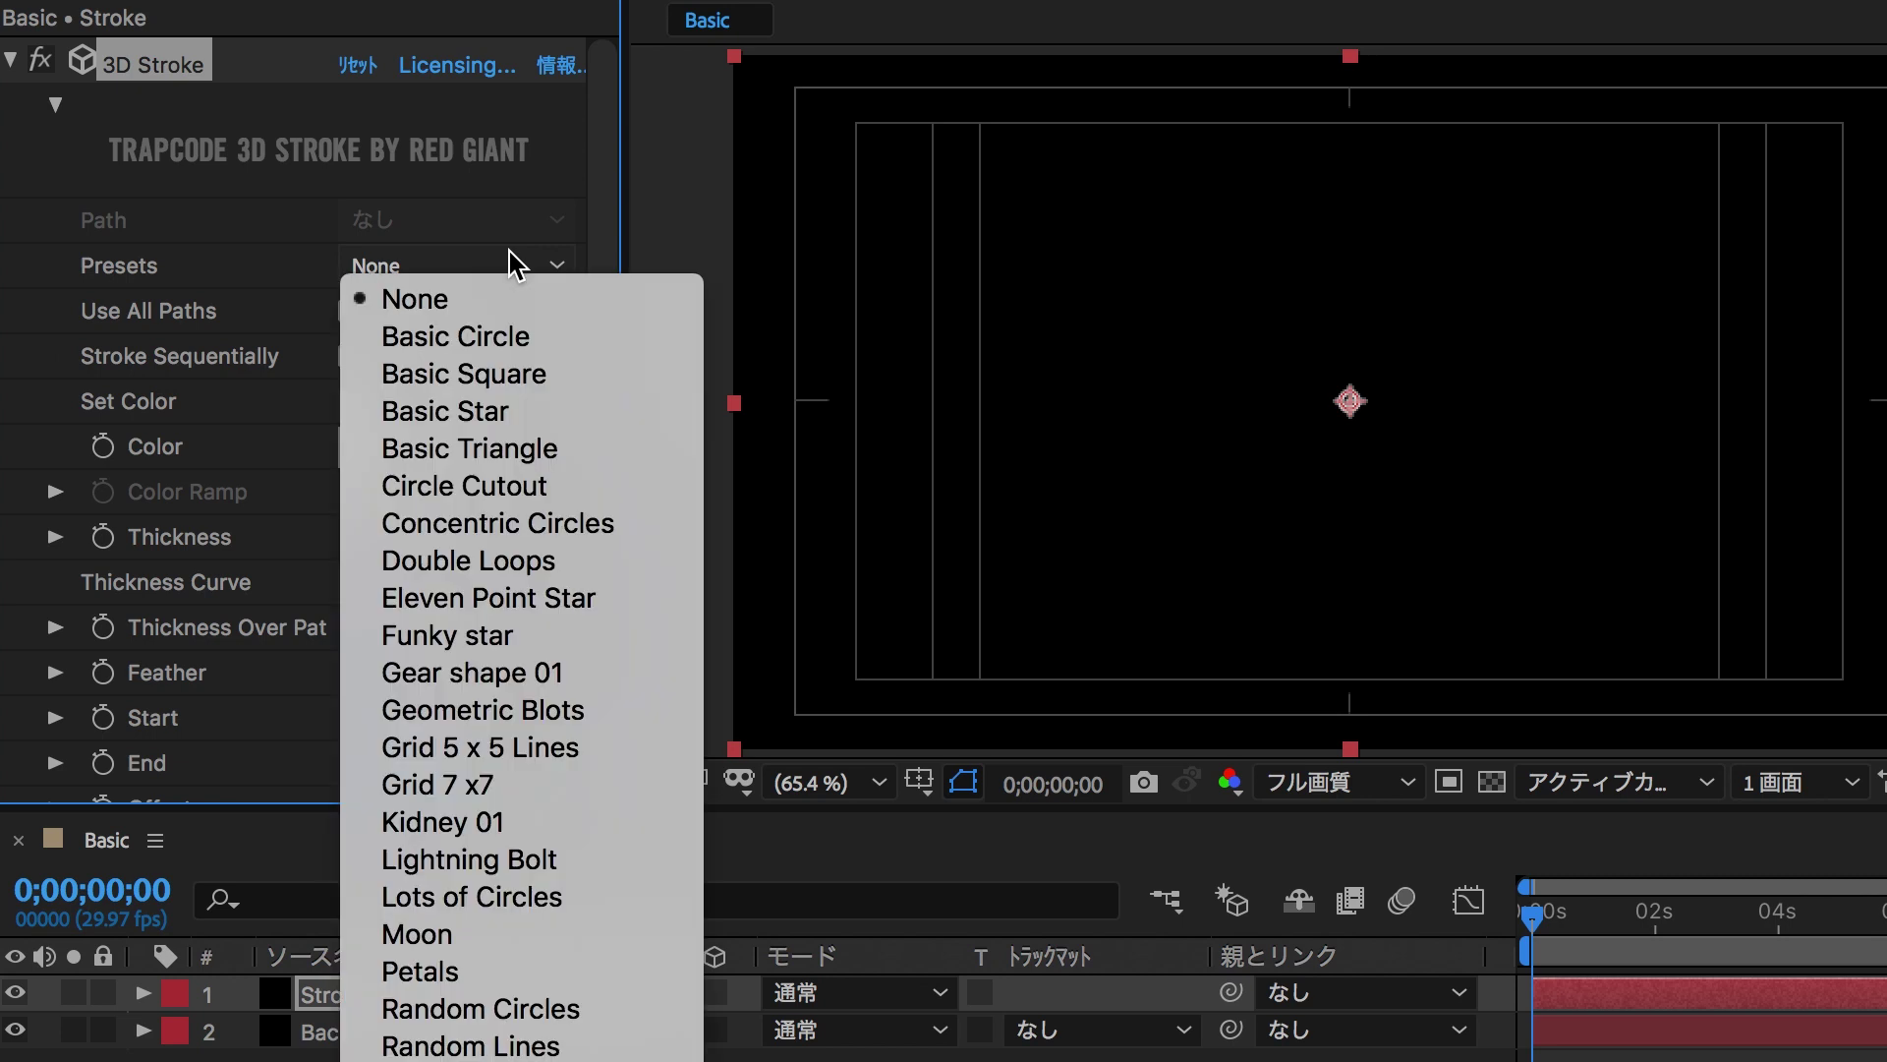
{"action": "left_click", "coordinate": [600, 374]}
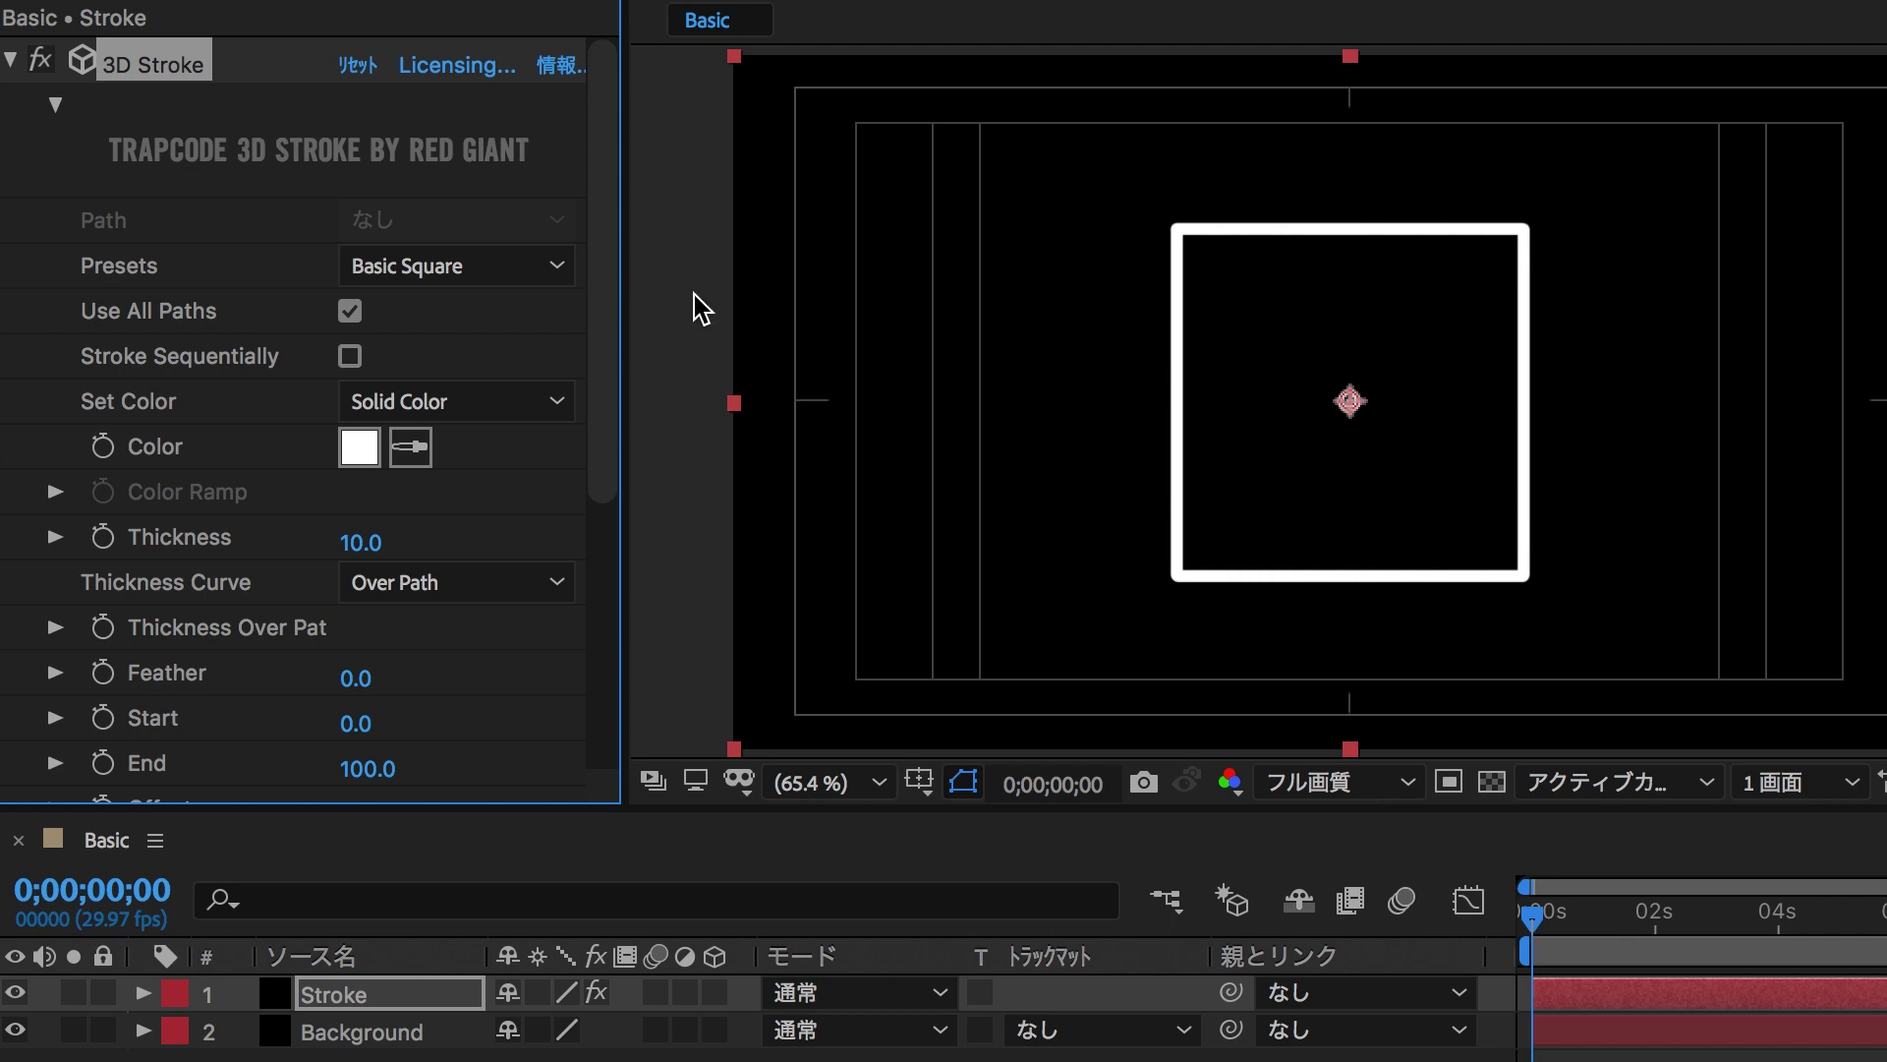
{"action": "scroll", "coordinate": [319, 556], "scroll_direction": "down", "scroll_amount": 2}
{"action": "mouse_move", "coordinate": [373, 488]}
{"action": "left_mouse_down"}
{"action": "mouse_move", "coordinate": [343, 492]}
{"action": "mouse_move", "coordinate": [418, 504]}
{"action": "mouse_move", "coordinate": [340, 506]}
{"action": "left_mouse_up"}
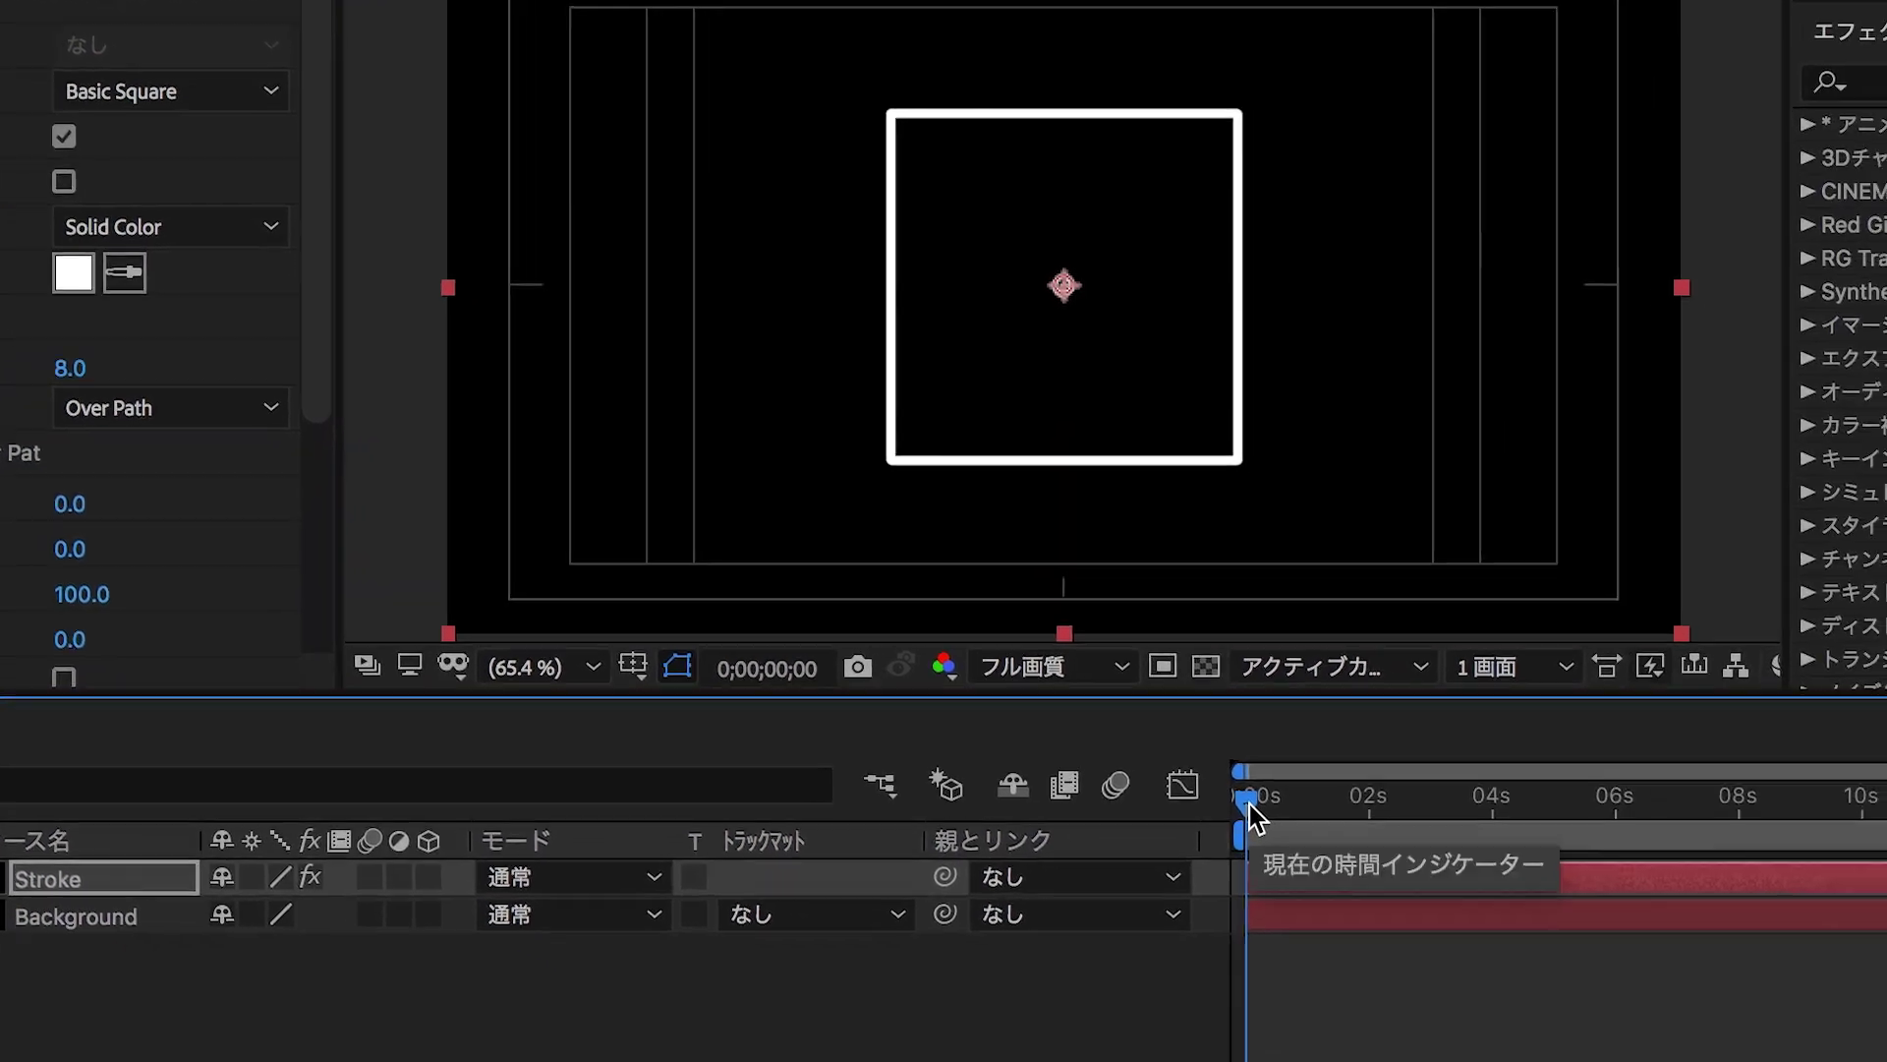
{"action": "key", "text": "equal"}
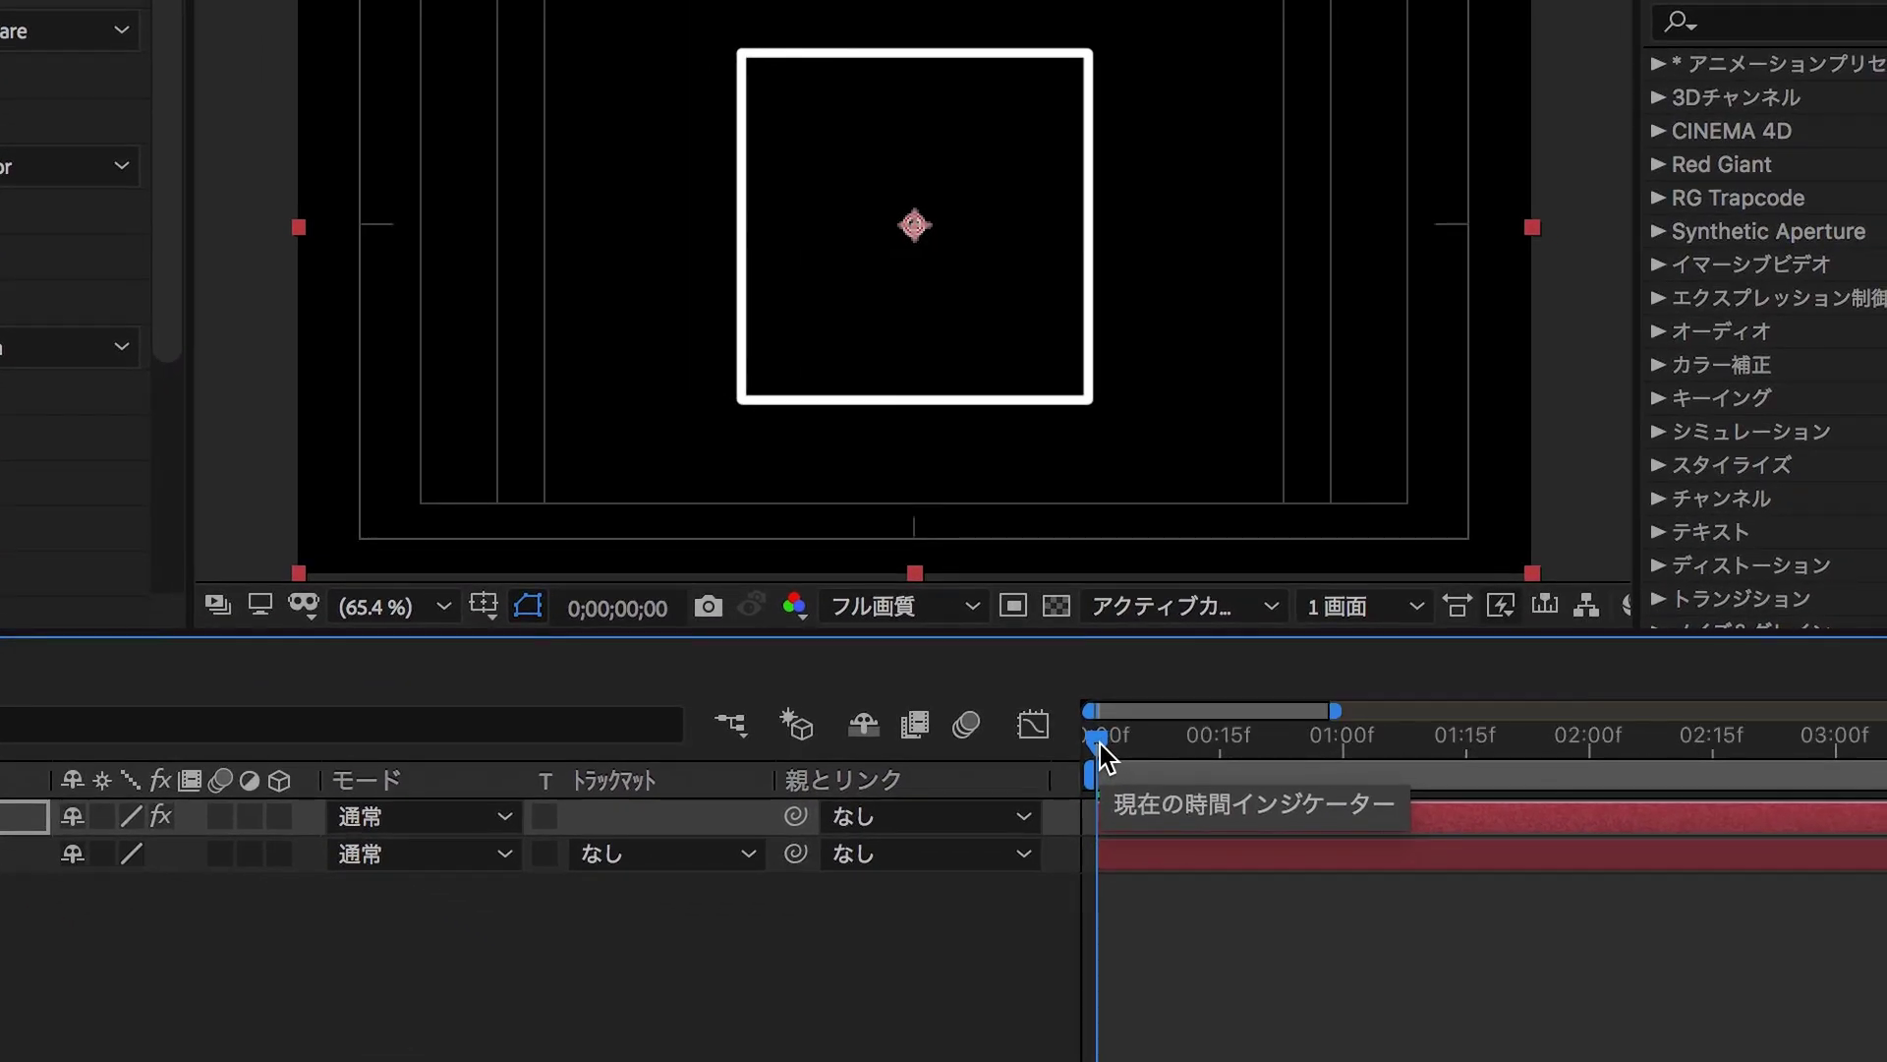
Keyframe Start at 0;00;01;00 and raise it later in time to test erasing the square.
{"action": "left_click", "coordinate": [1344, 758]}
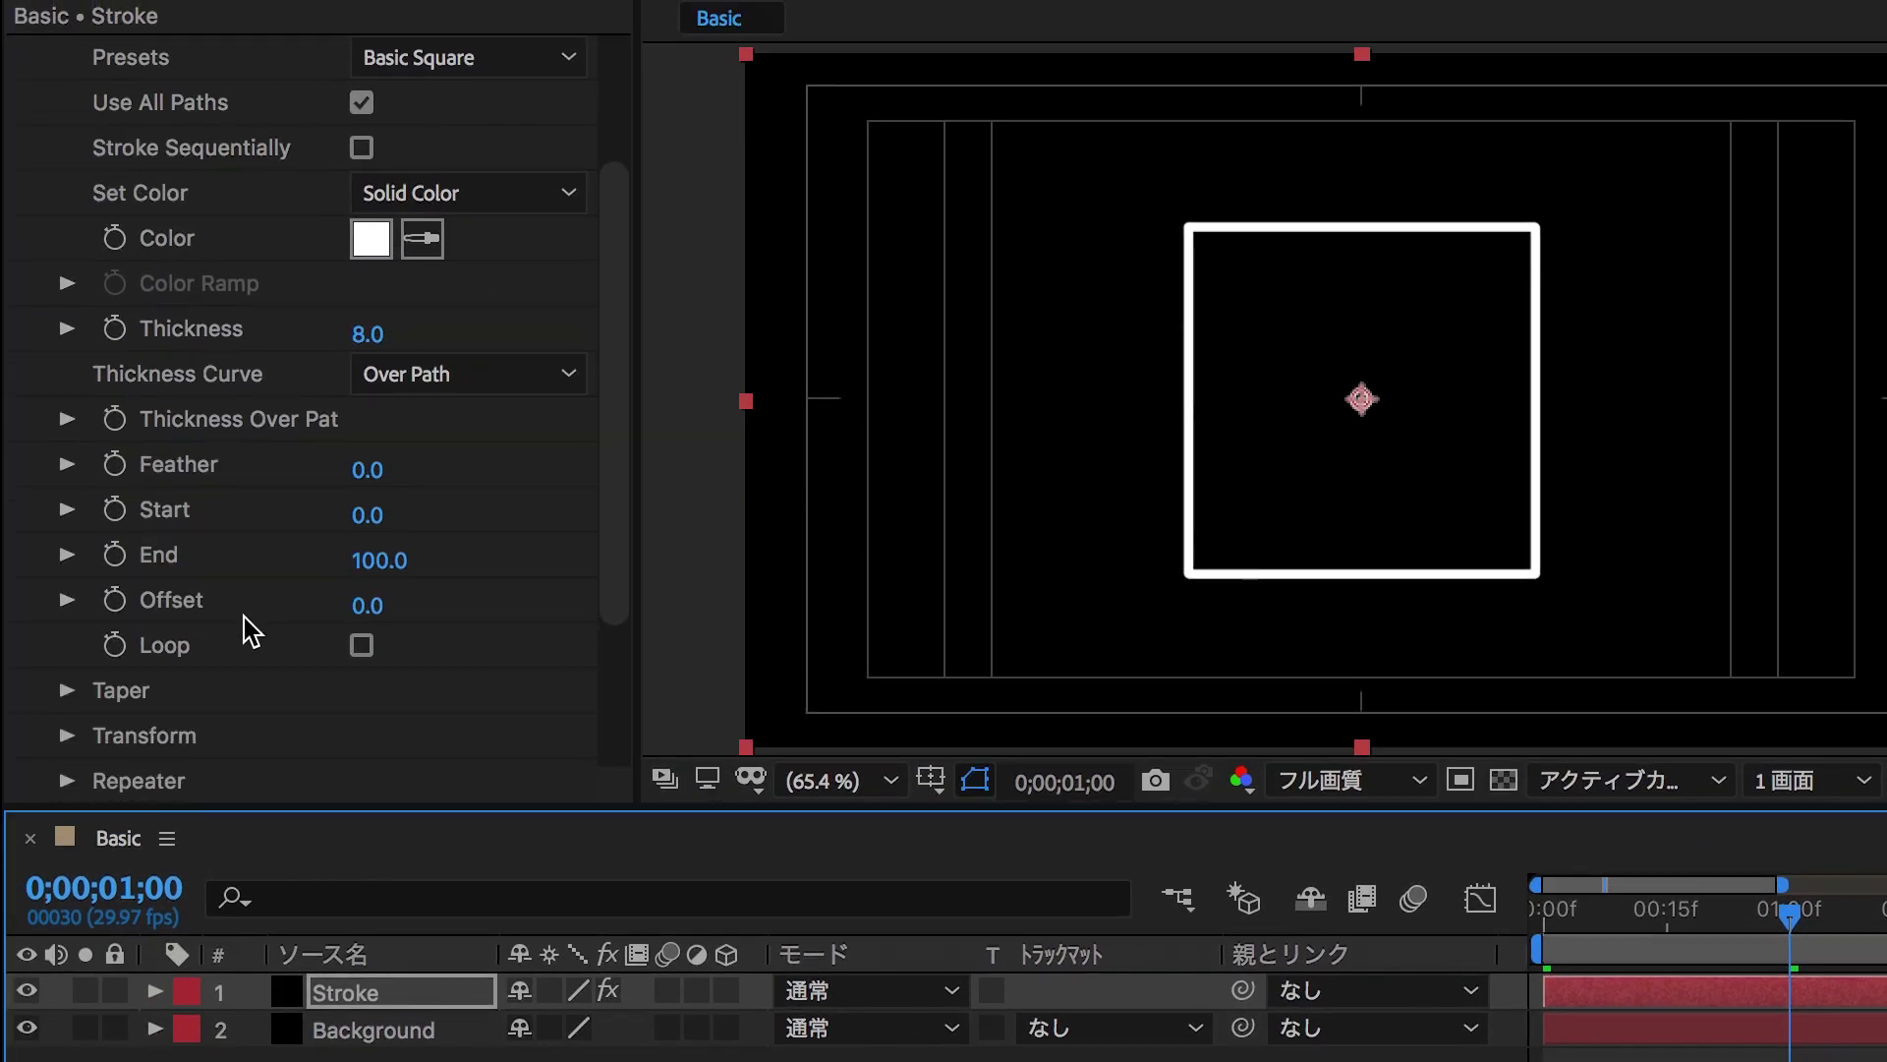
{"action": "left_click", "coordinate": [117, 509]}
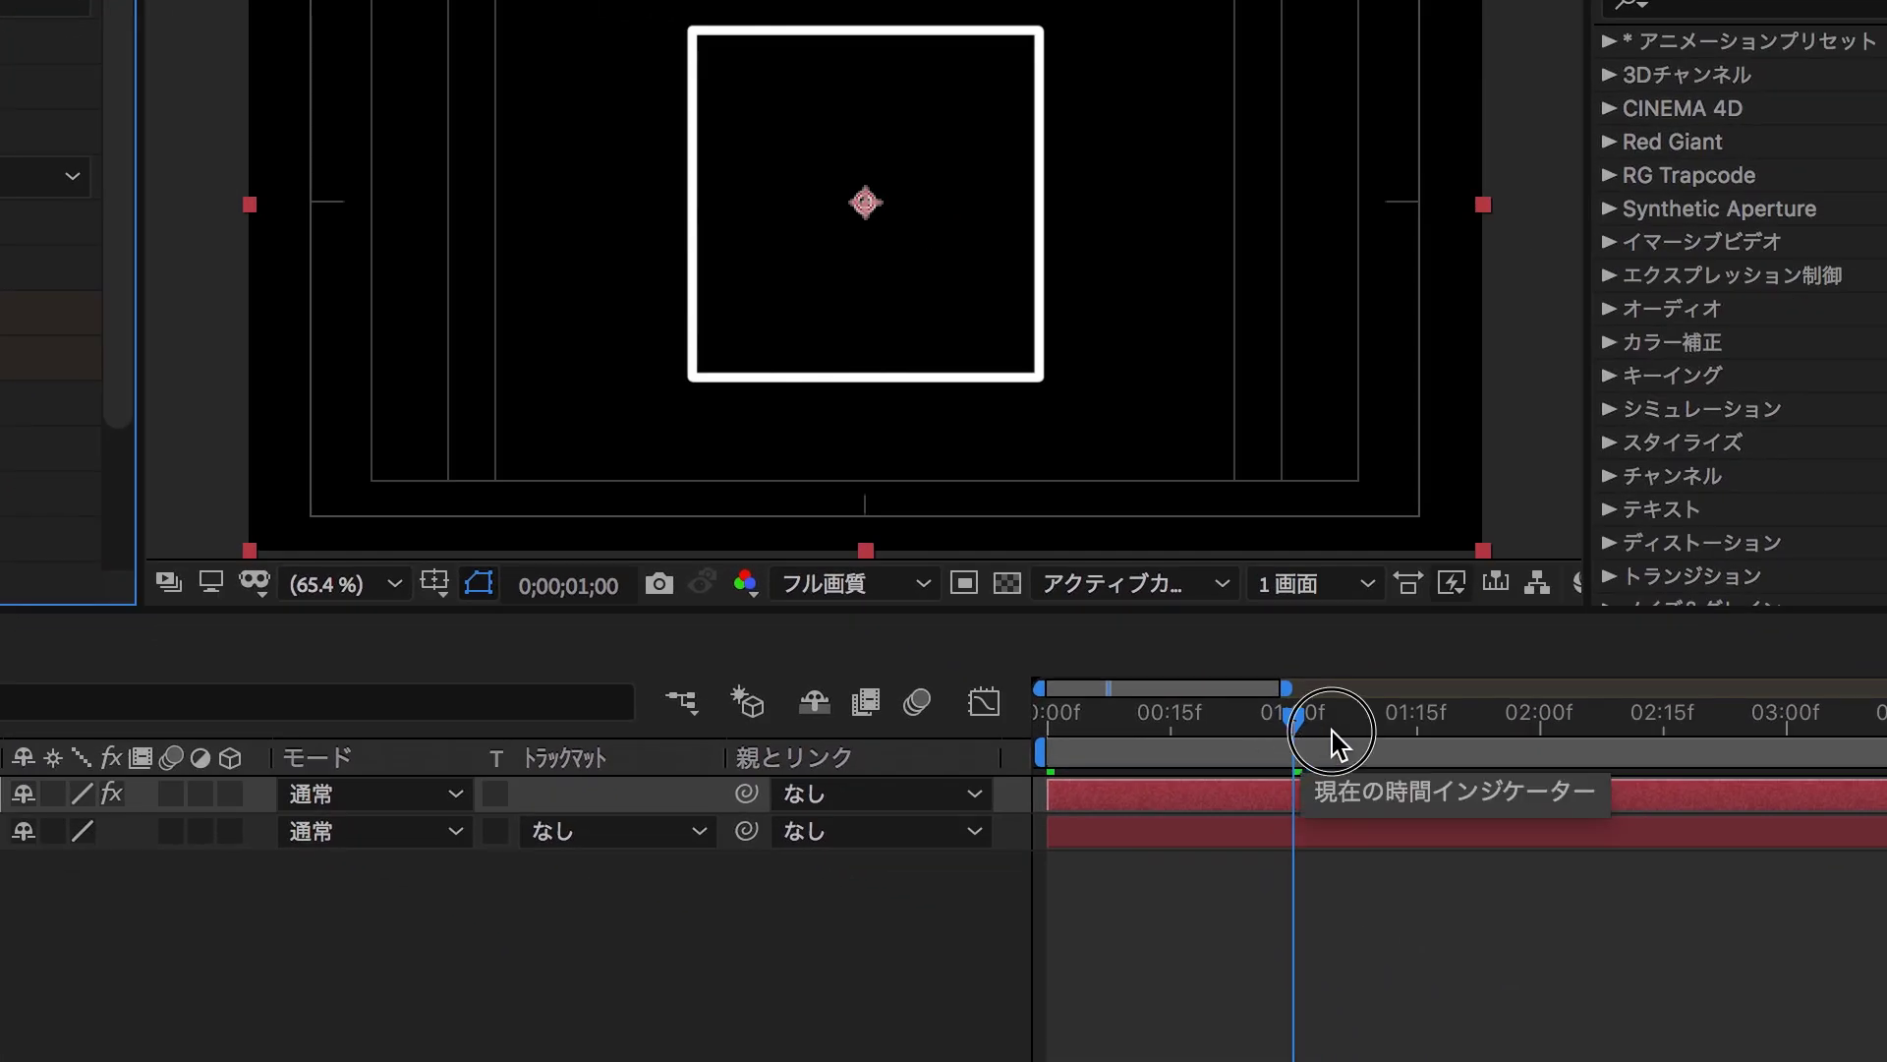
{"action": "left_click_drag", "start_coordinate": [1329, 745], "coordinate": [1543, 747]}
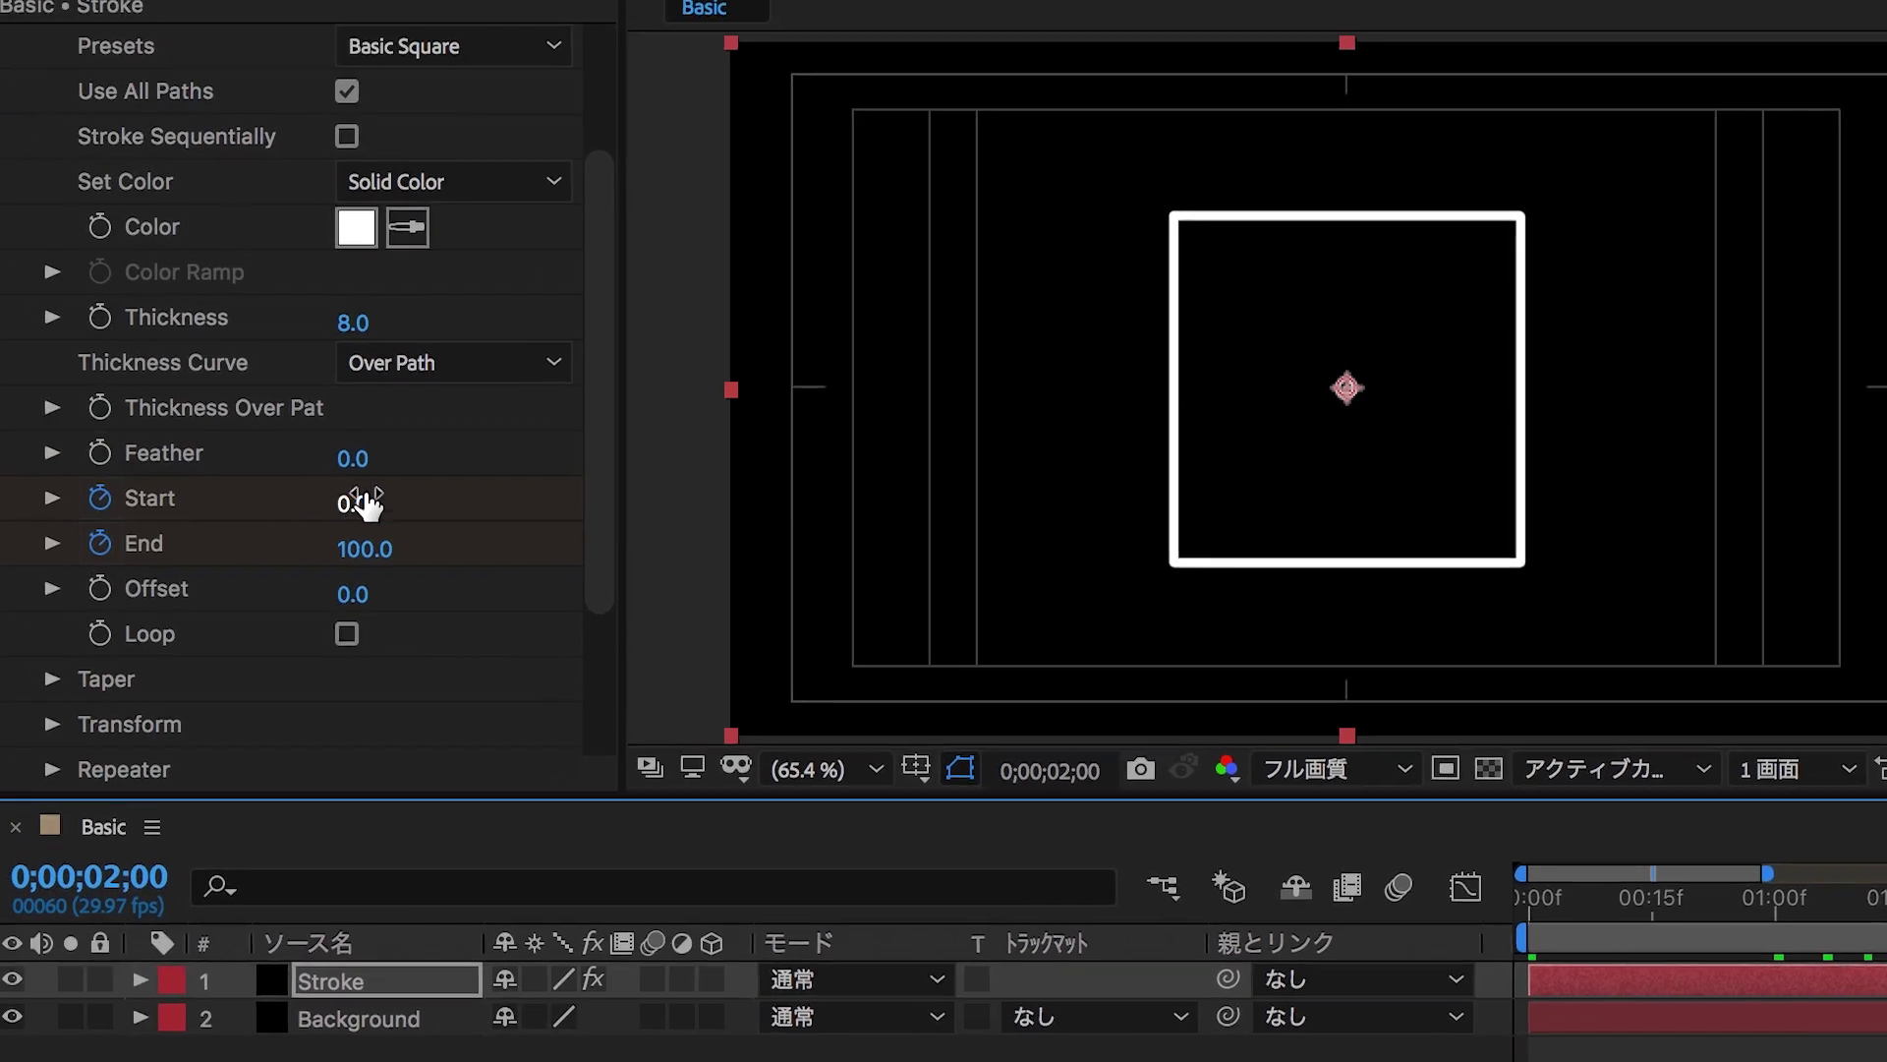
{"action": "left_click_drag", "start_coordinate": [367, 510], "coordinate": [589, 529]}
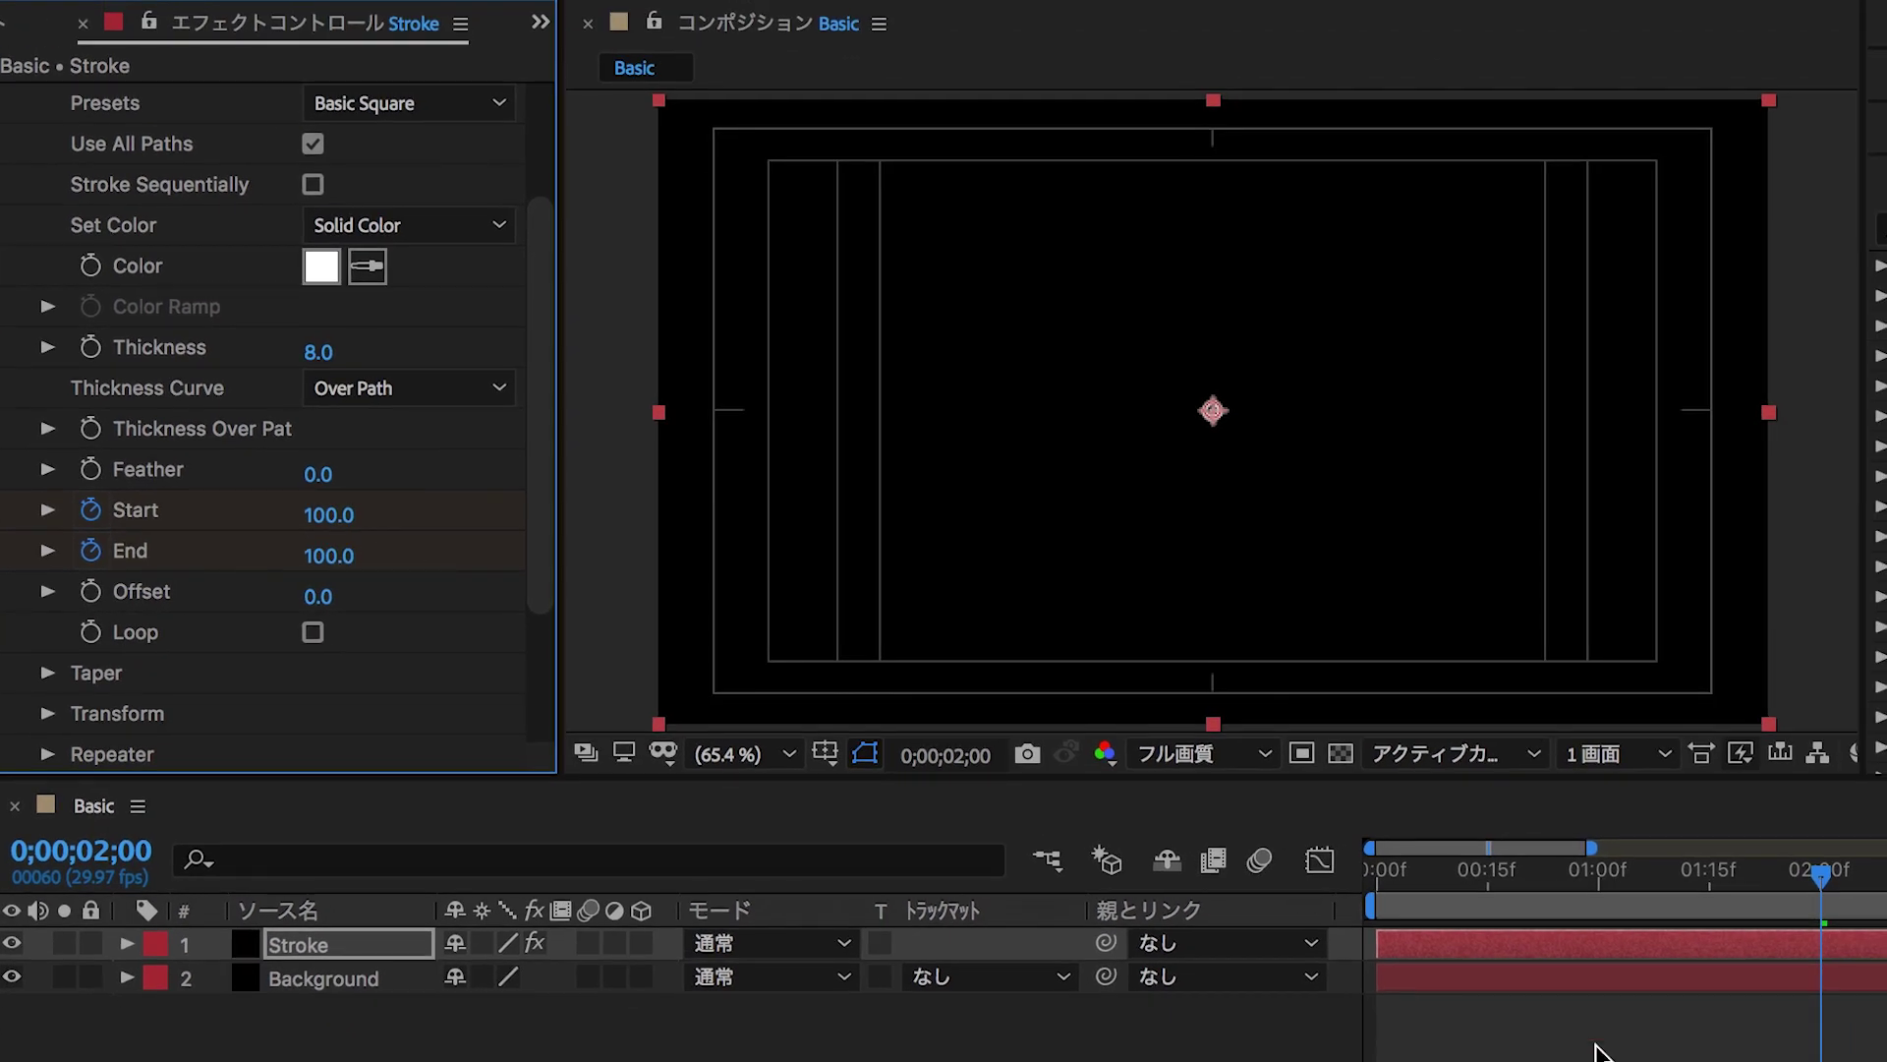
Reveal the keyframed properties, preview, and remove the Start animation, keeping End keyed at 0.0 at one second.
{"action": "left_click", "coordinate": [1608, 952]}
{"action": "key", "text": "u"}
{"action": "mouse_move", "coordinate": [1813, 873]}
{"action": "left_mouse_down"}
{"action": "mouse_move", "coordinate": [1719, 881]}
{"action": "mouse_move", "coordinate": [1693, 910]}
{"action": "mouse_move", "coordinate": [1863, 924]}
{"action": "left_mouse_up"}
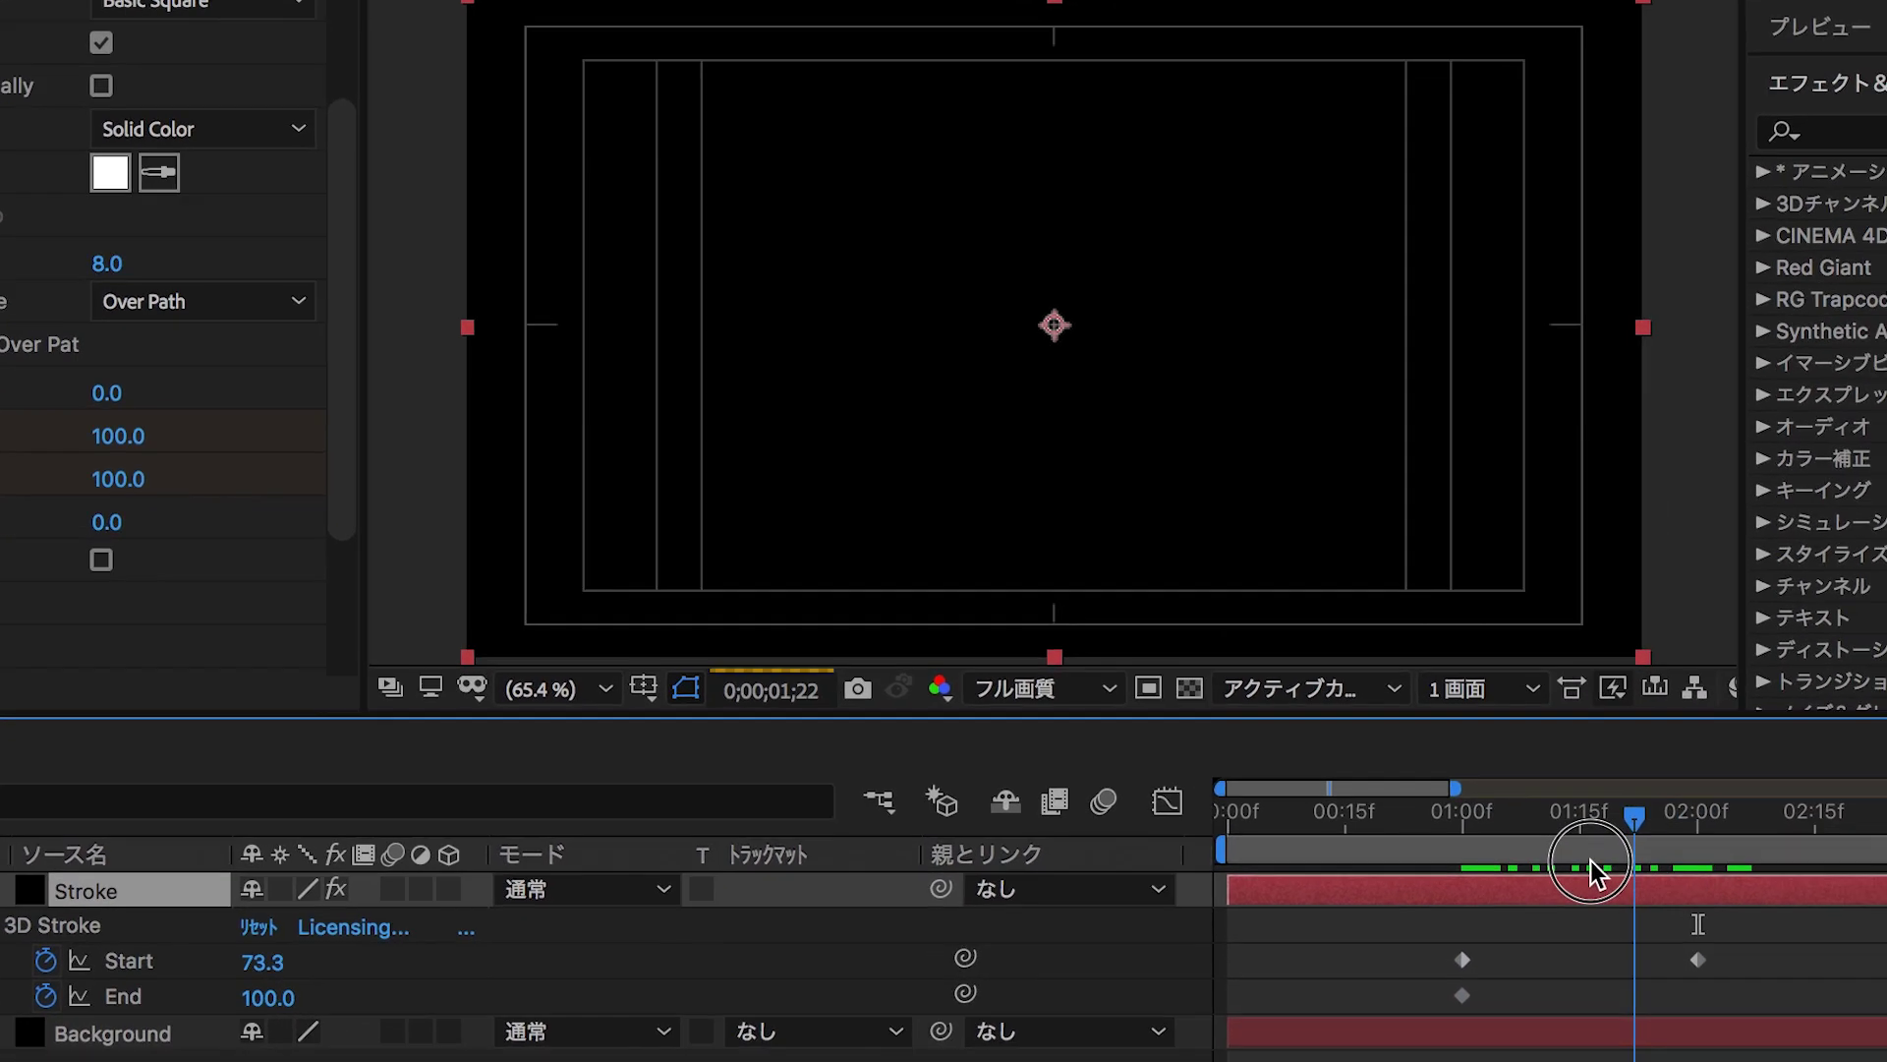
{"action": "left_click_drag", "start_coordinate": [1863, 924], "coordinate": [1617, 924]}
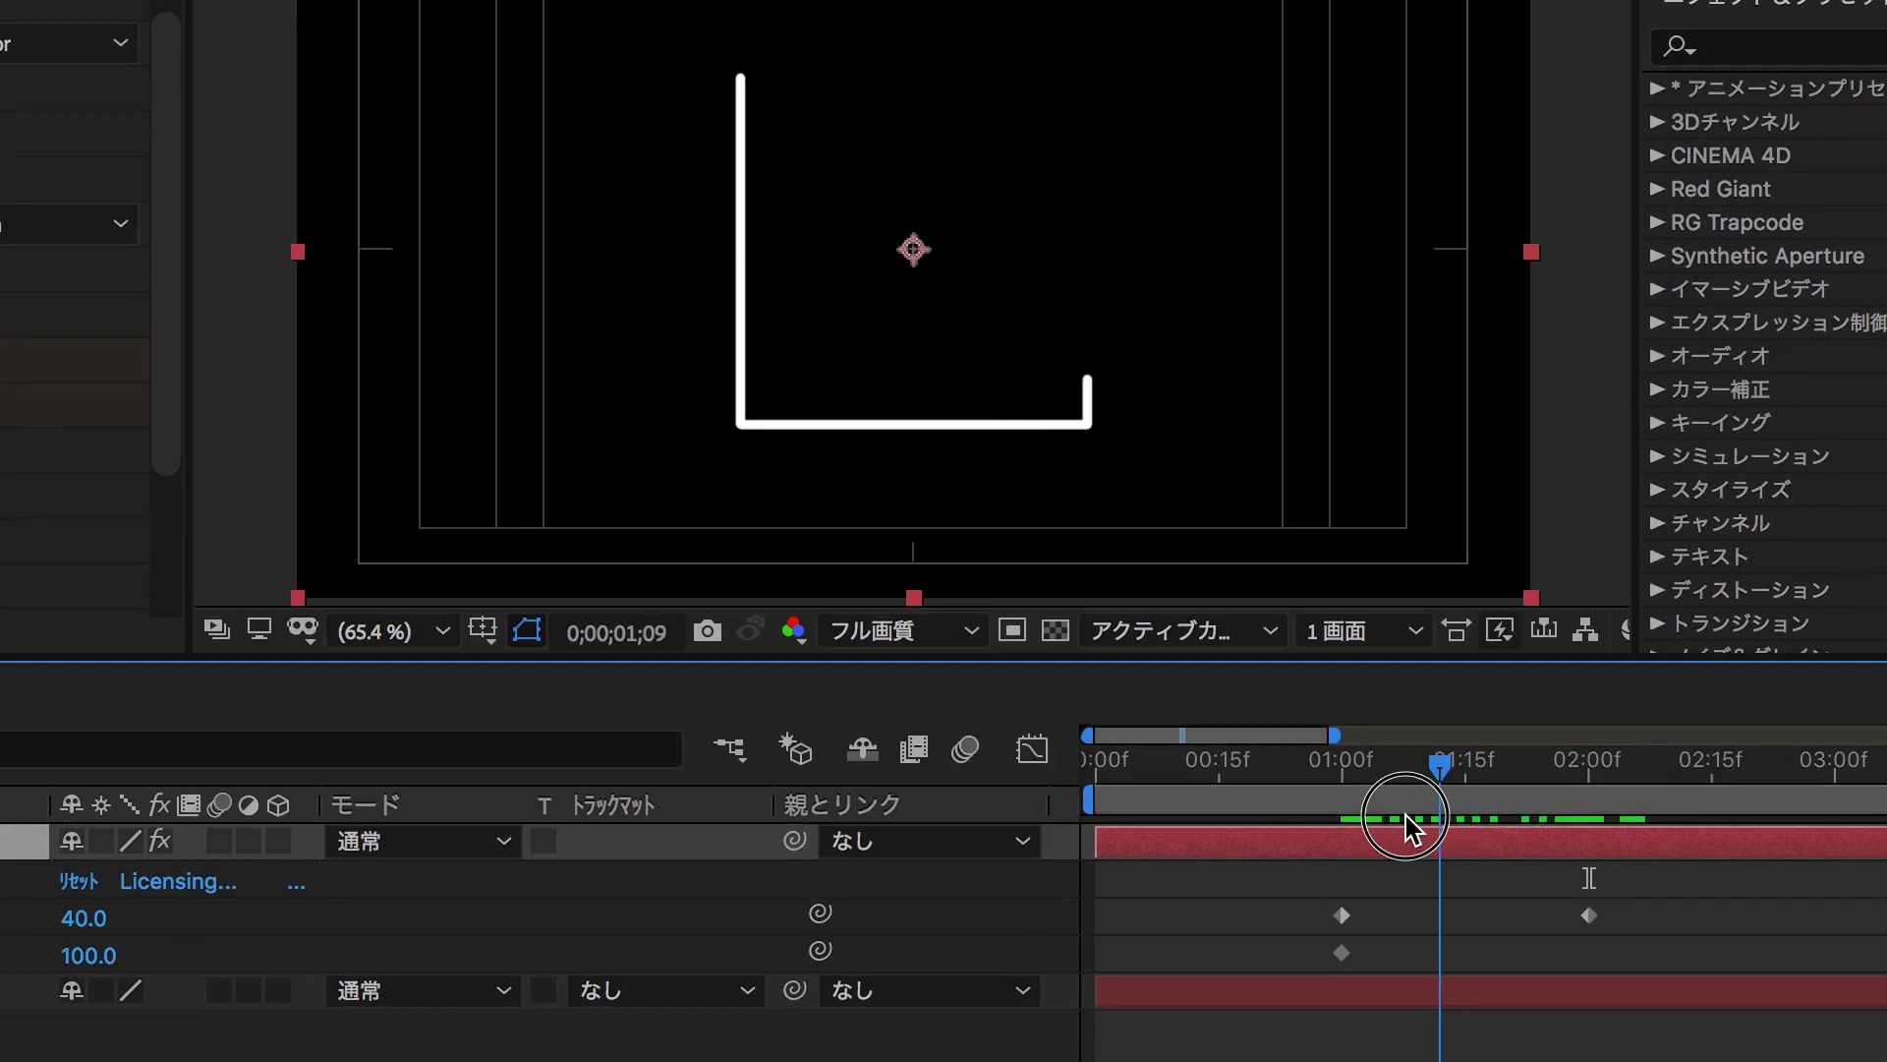
{"action": "left_click_drag", "start_coordinate": [1357, 822], "coordinate": [1343, 820]}
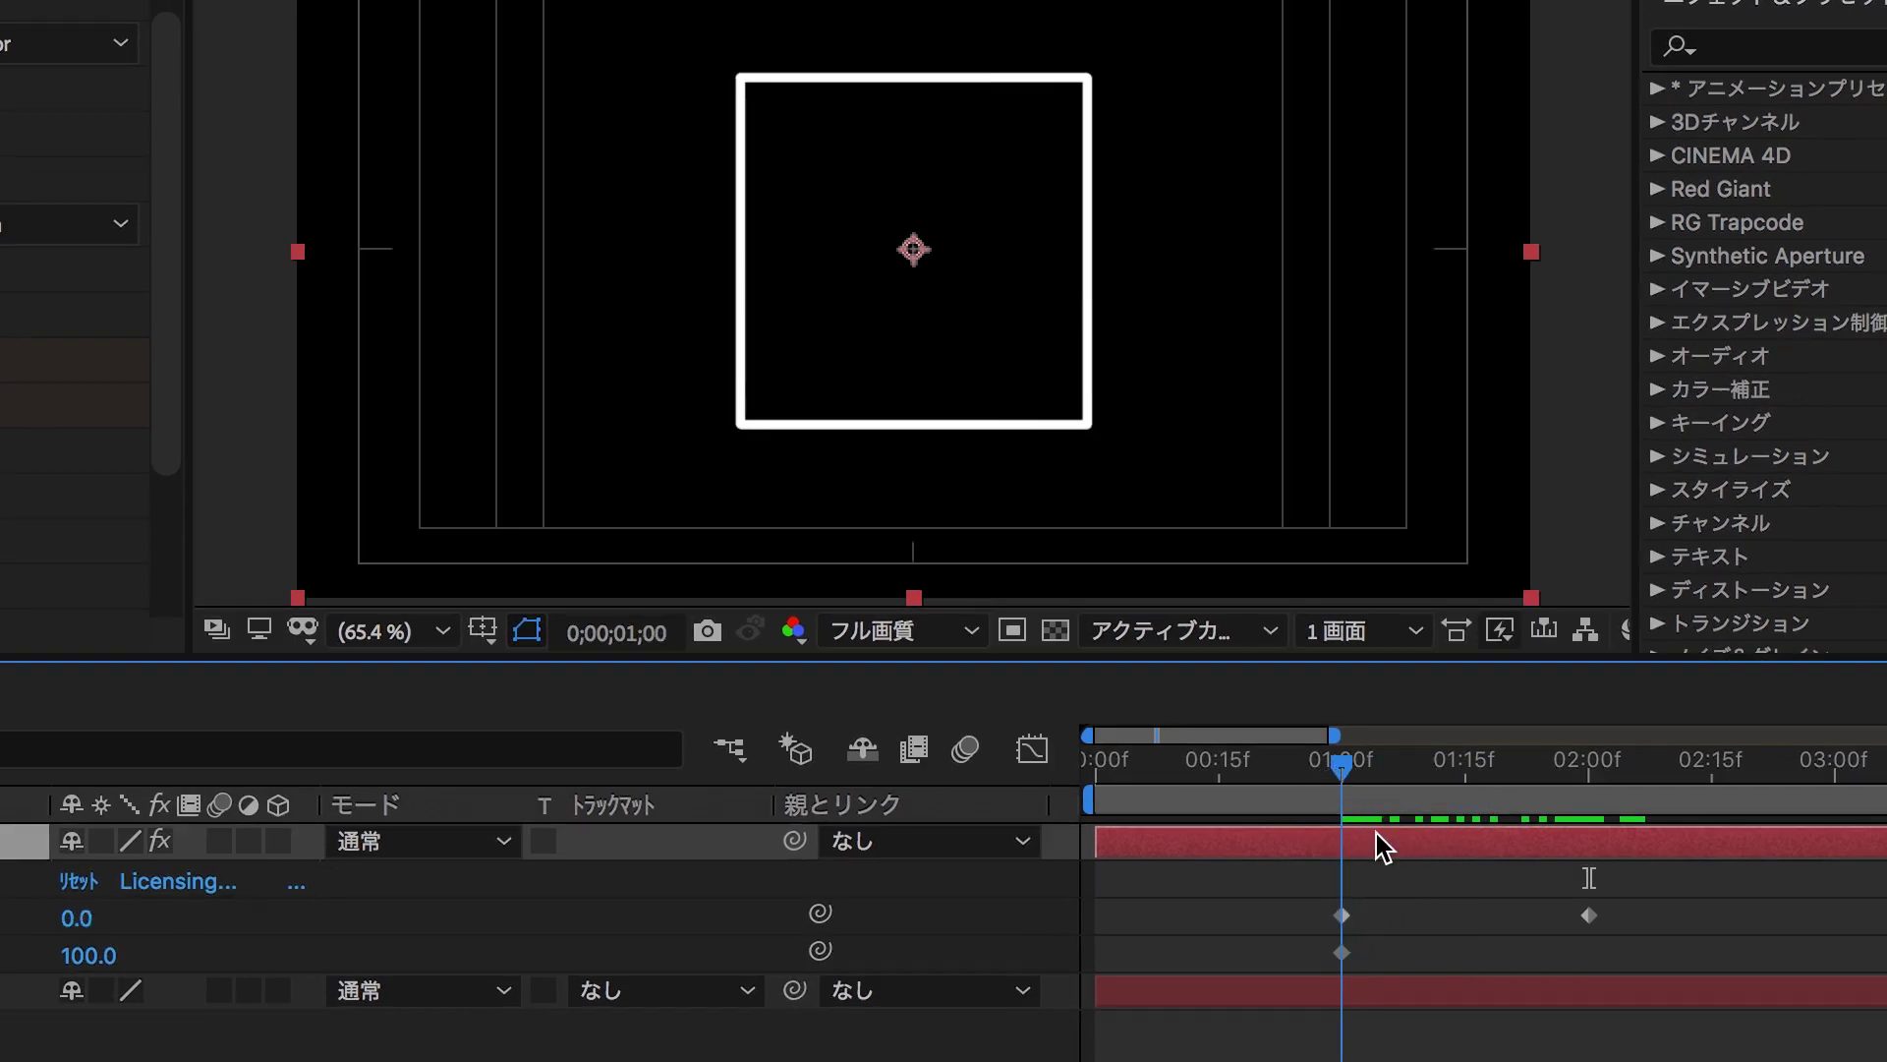
{"action": "left_click", "coordinate": [1342, 916]}
{"action": "key", "text": "Delete"}
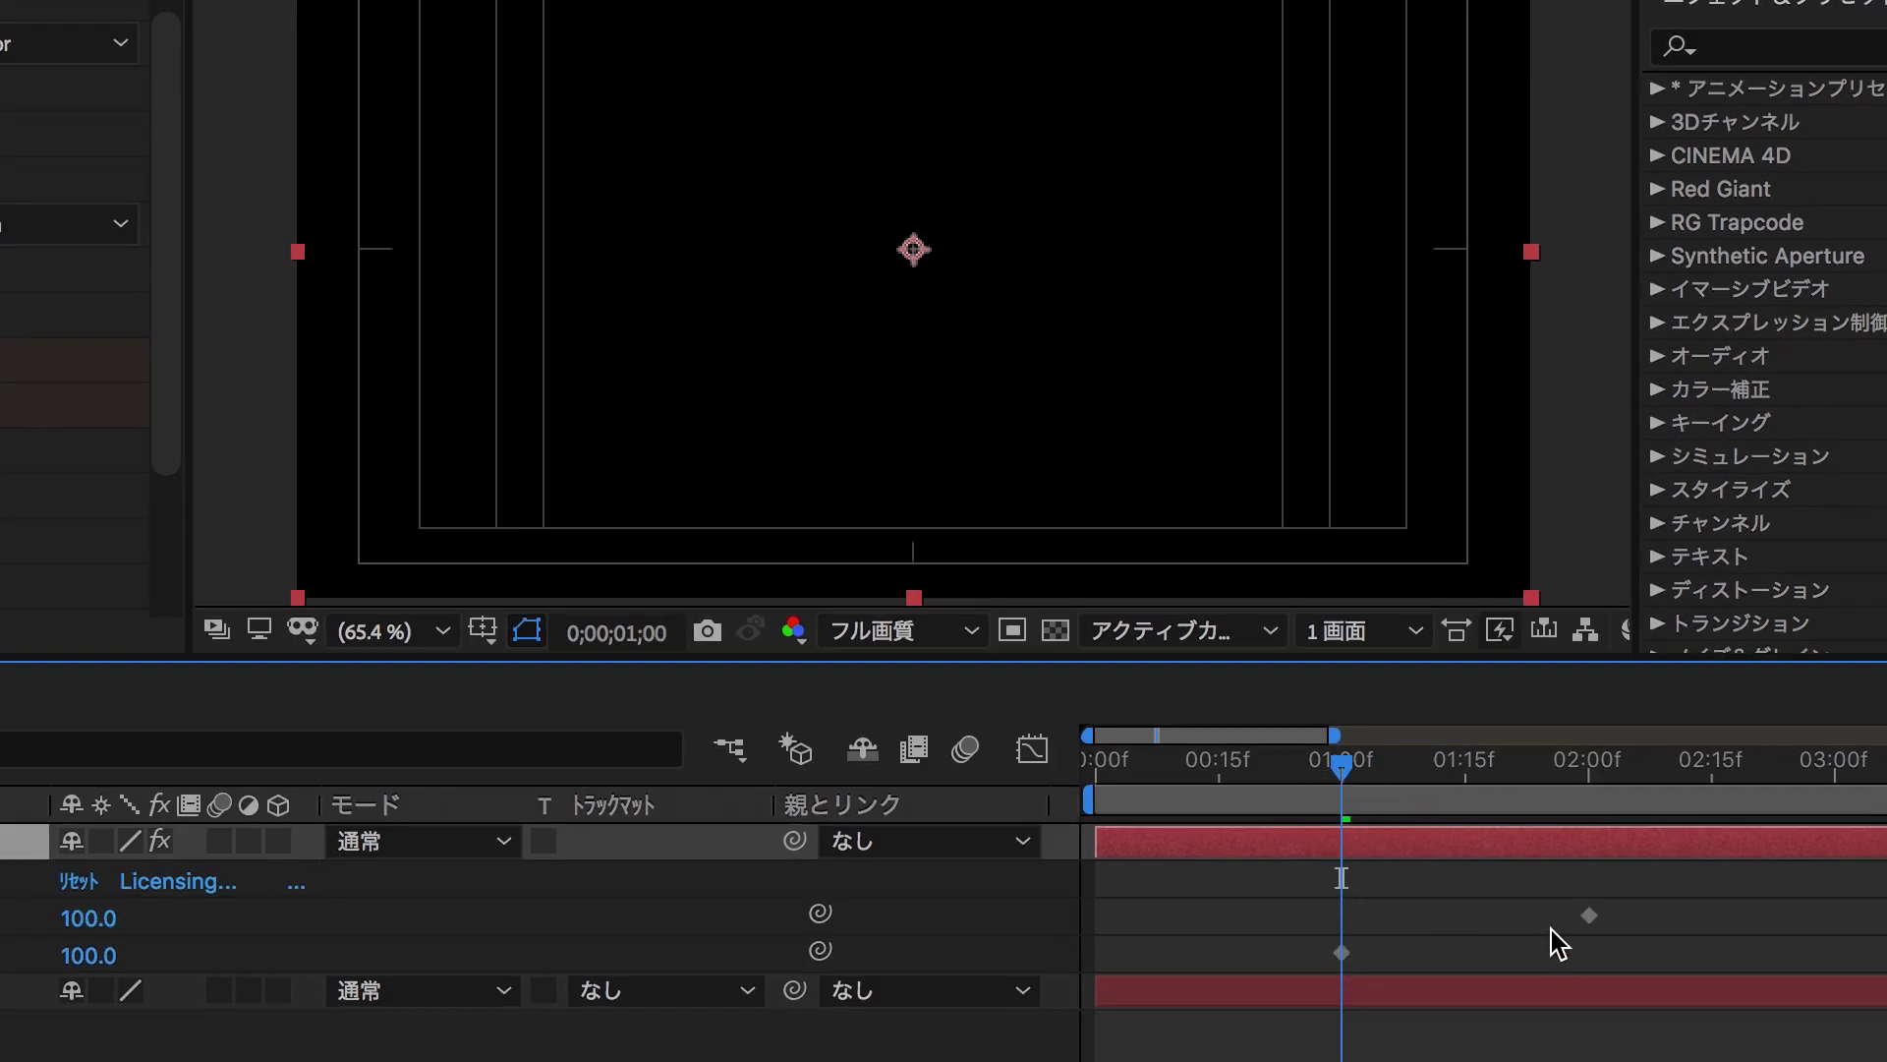
{"action": "key", "text": "ctrl+z"}
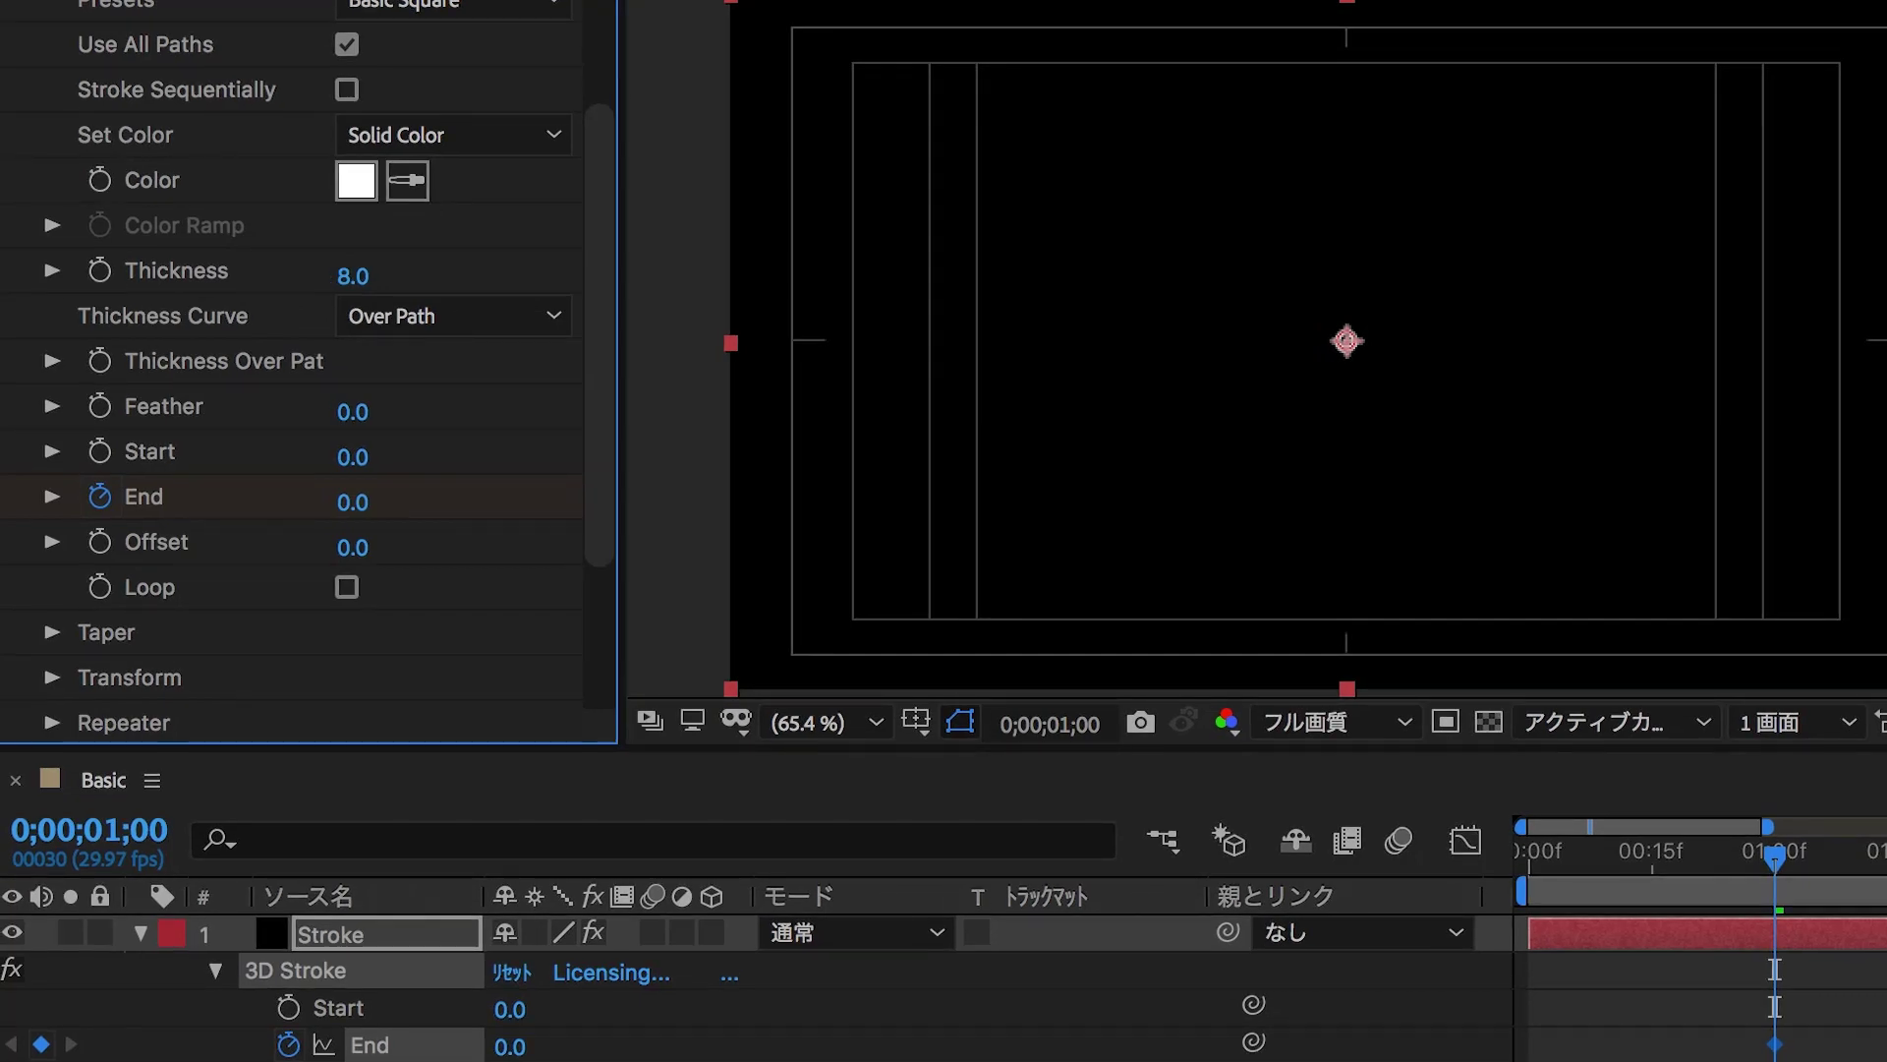
Key End at 100 at 0;00;02;00 so the square draws on.
{"action": "key", "text": "shift+Page_Down"}
{"action": "key", "text": "shift+Page_Down"}
{"action": "key", "text": "shift+Page_Down"}
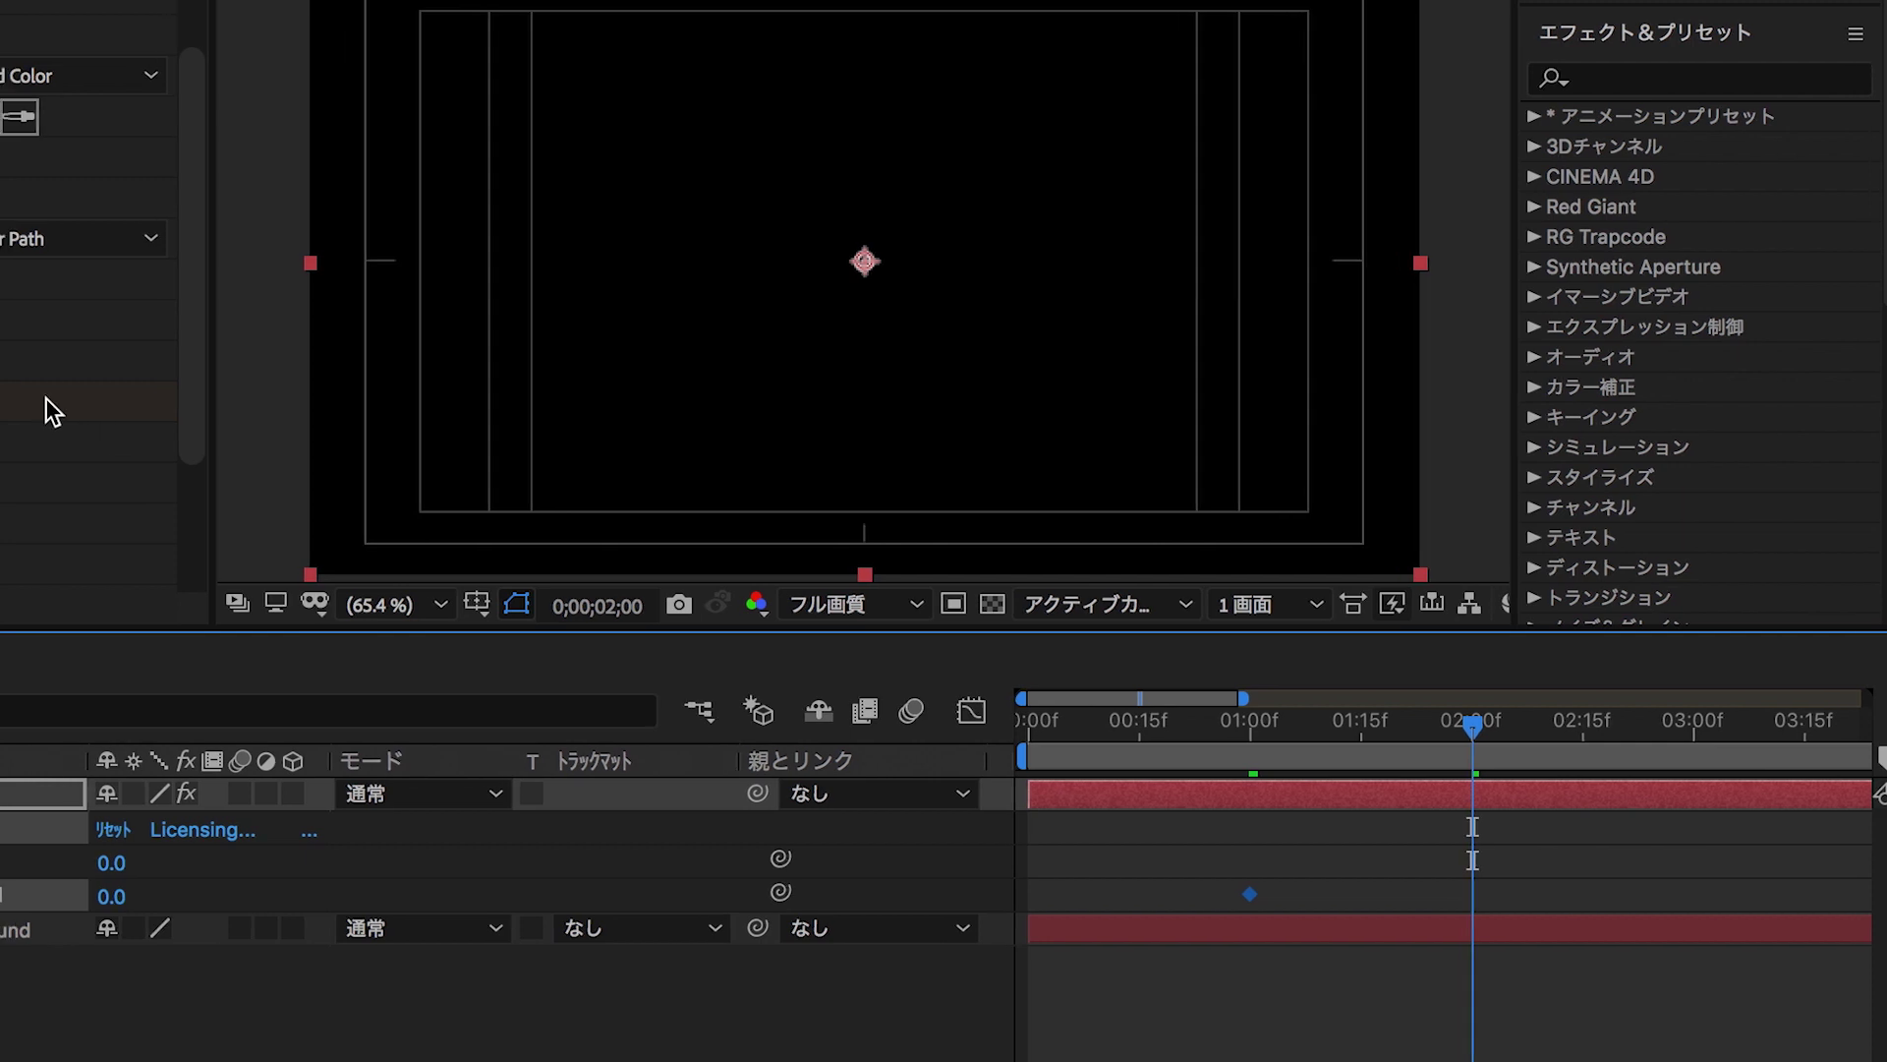
{"action": "left_click", "coordinate": [248, 406]}
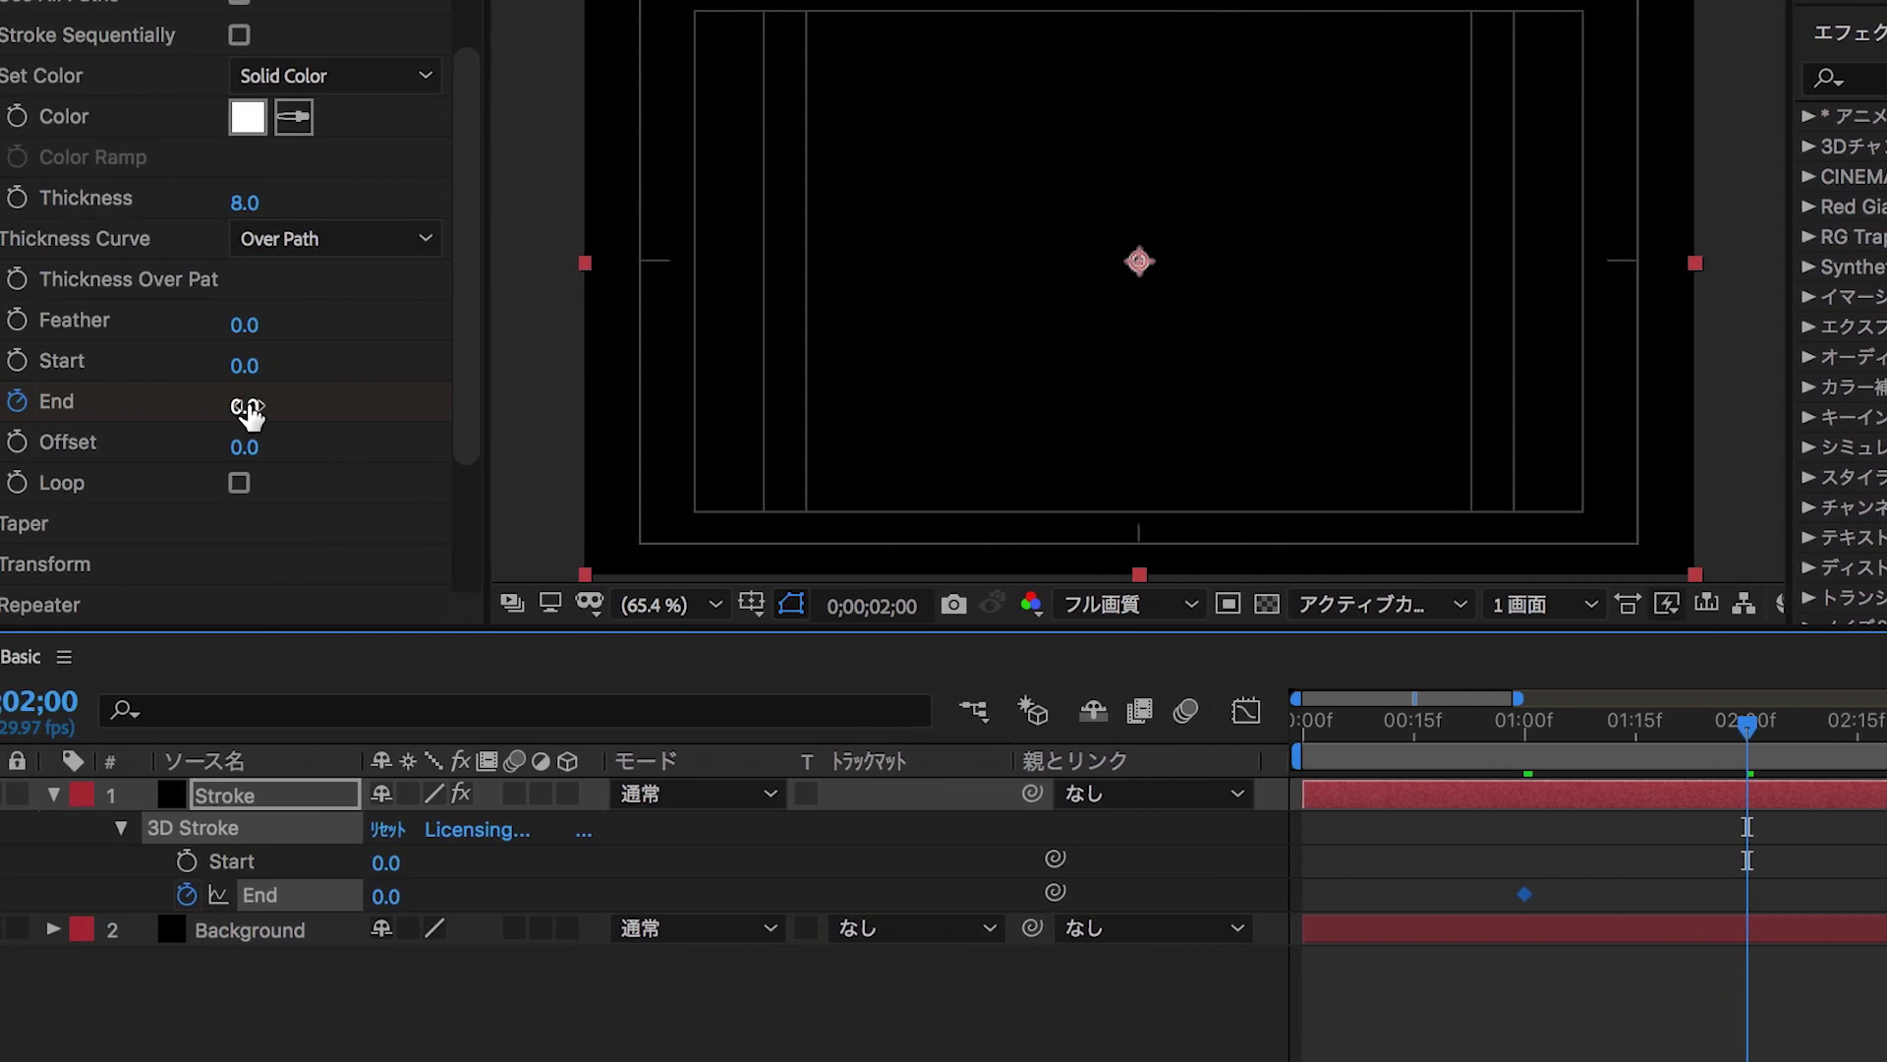
{"action": "type", "text": "100"}
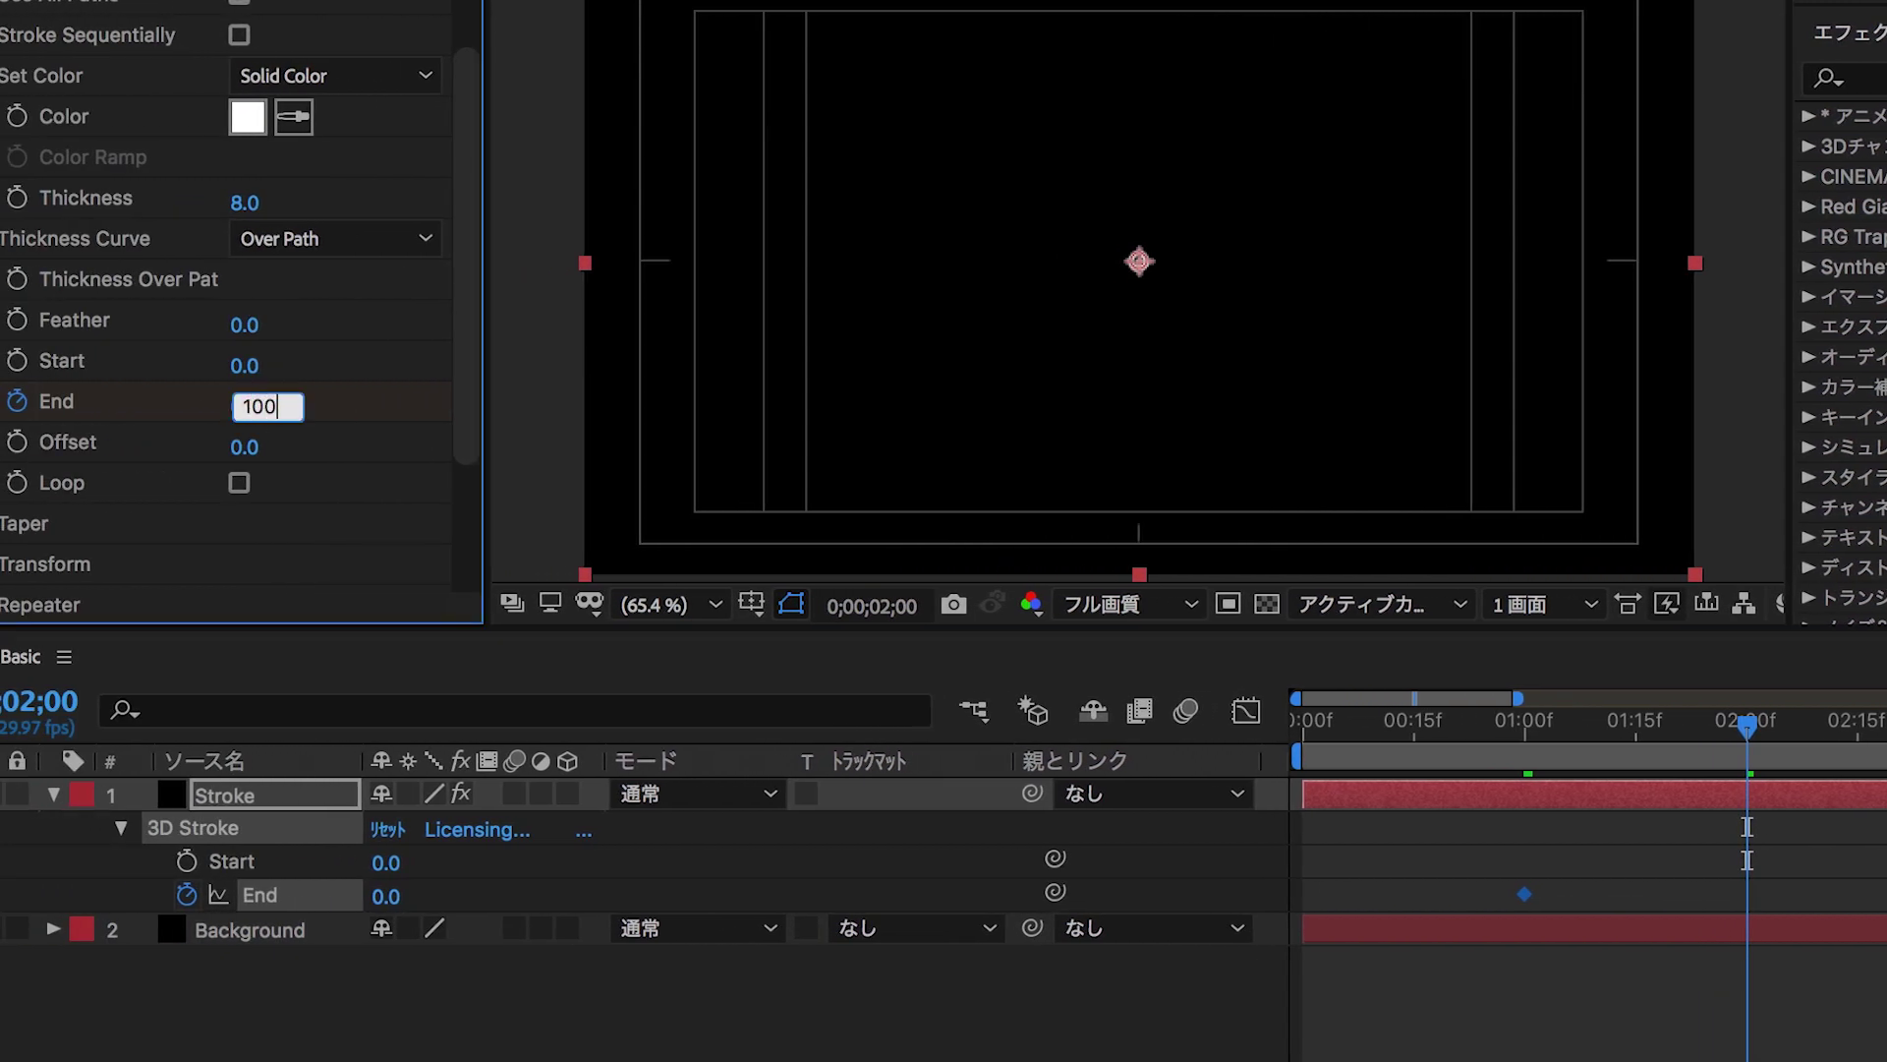
{"action": "key", "text": "Return"}
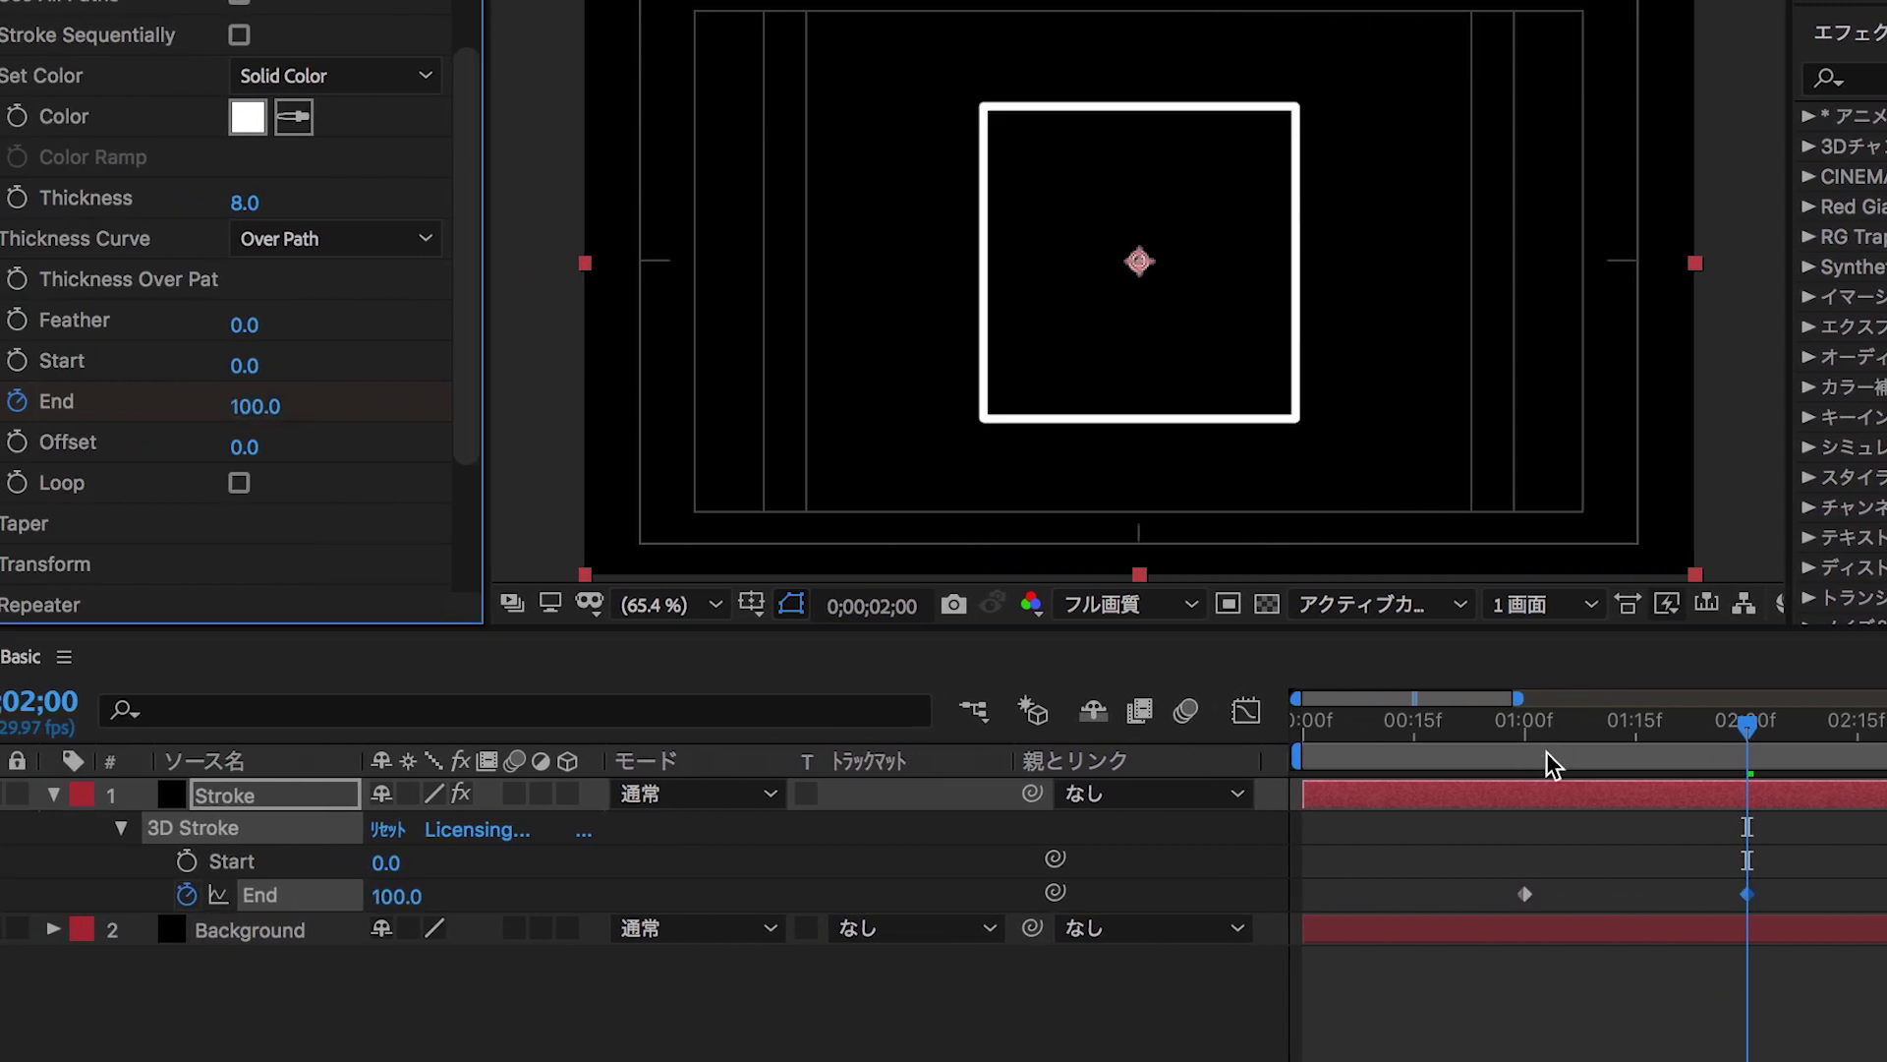
Preview the draw-on from one second, then key Start at 0.0 at 0;00;01;15.
{"action": "left_click", "coordinate": [1525, 737]}
{"action": "key", "text": "space"}
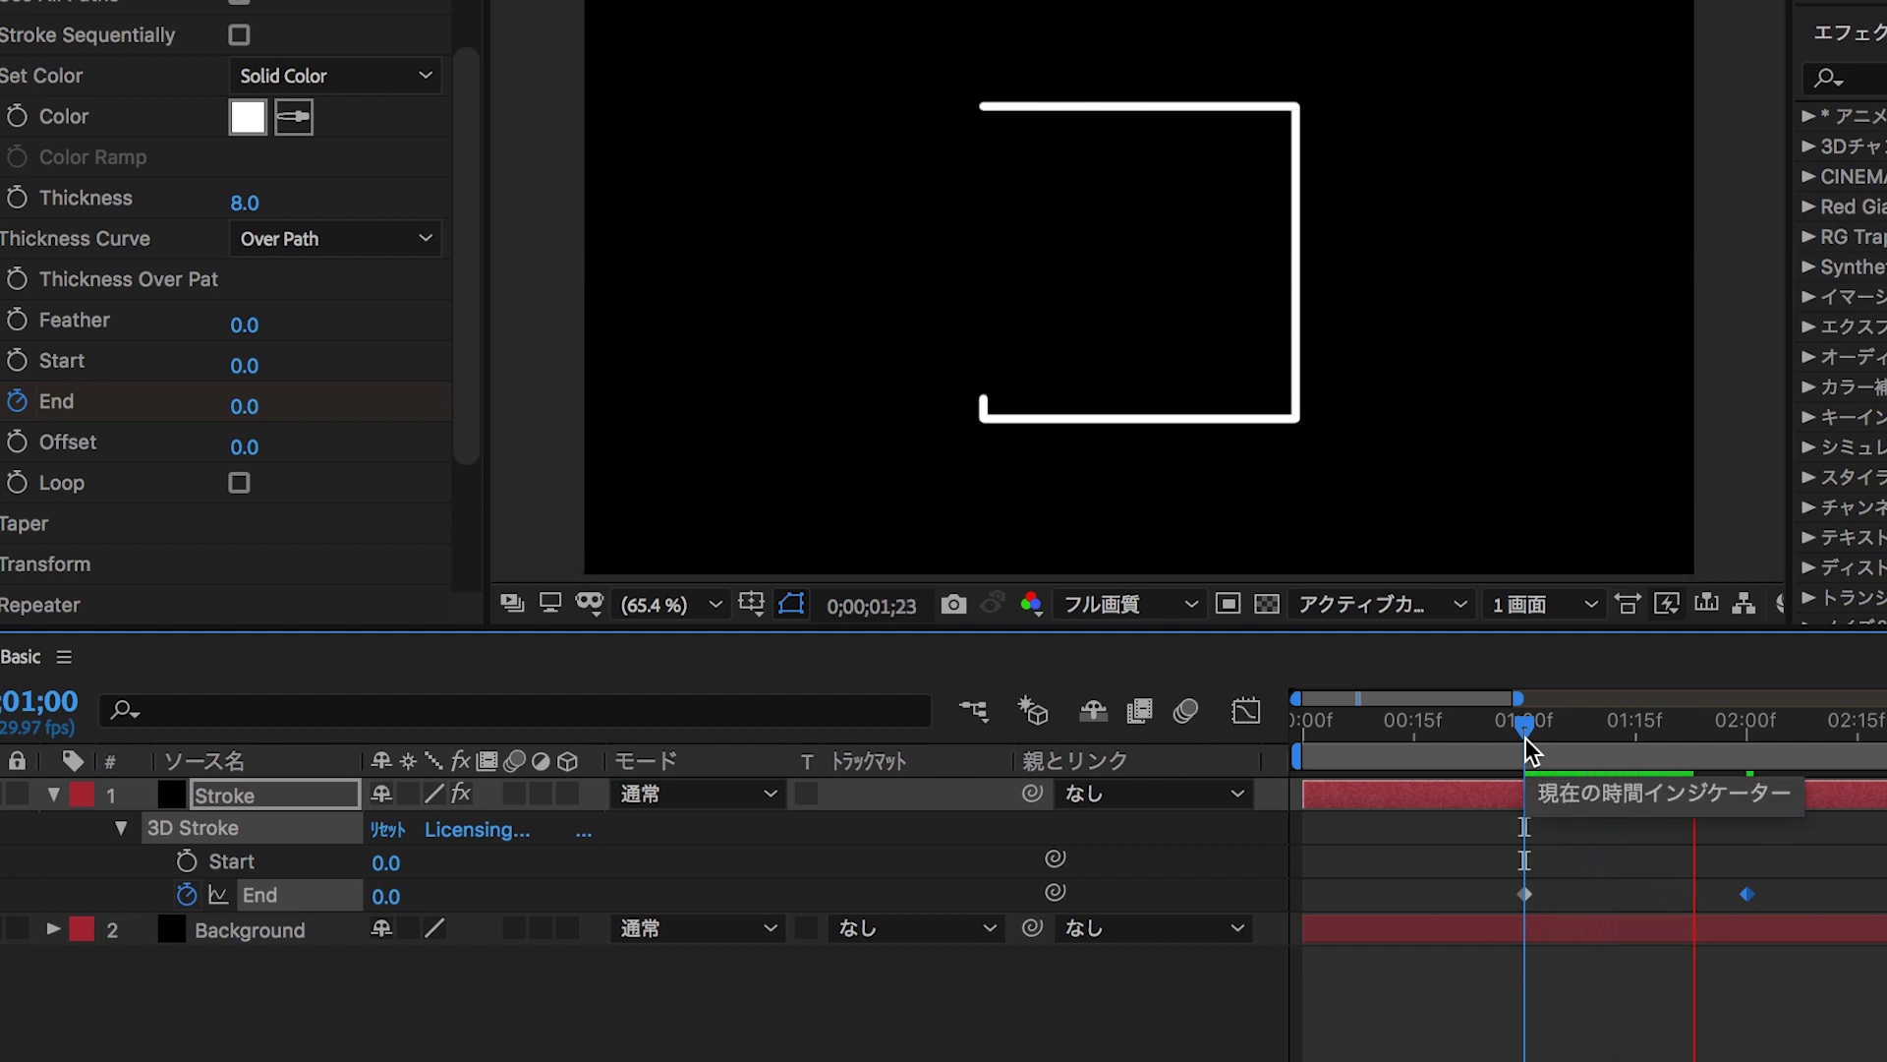
{"action": "key", "text": "space"}
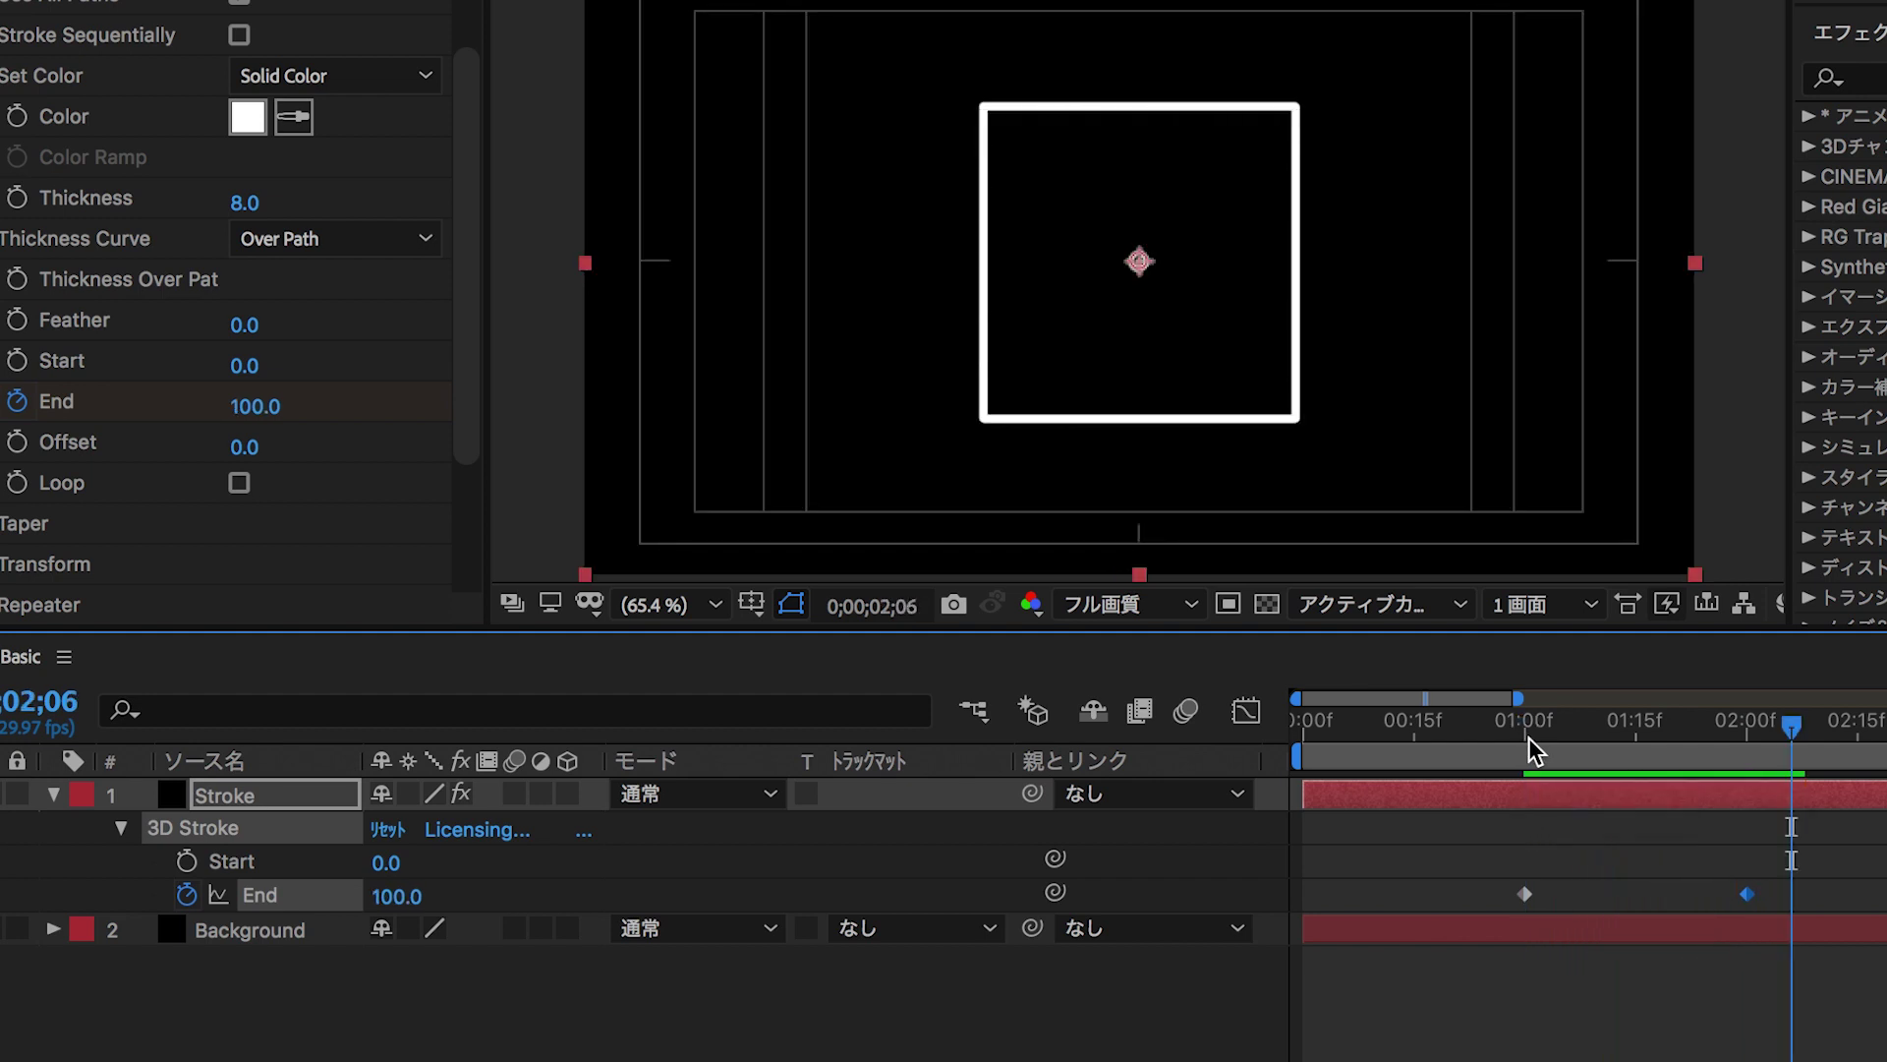
{"action": "left_click", "coordinate": [1531, 737]}
{"action": "left_click_drag", "start_coordinate": [1531, 737], "coordinate": [1638, 748]}
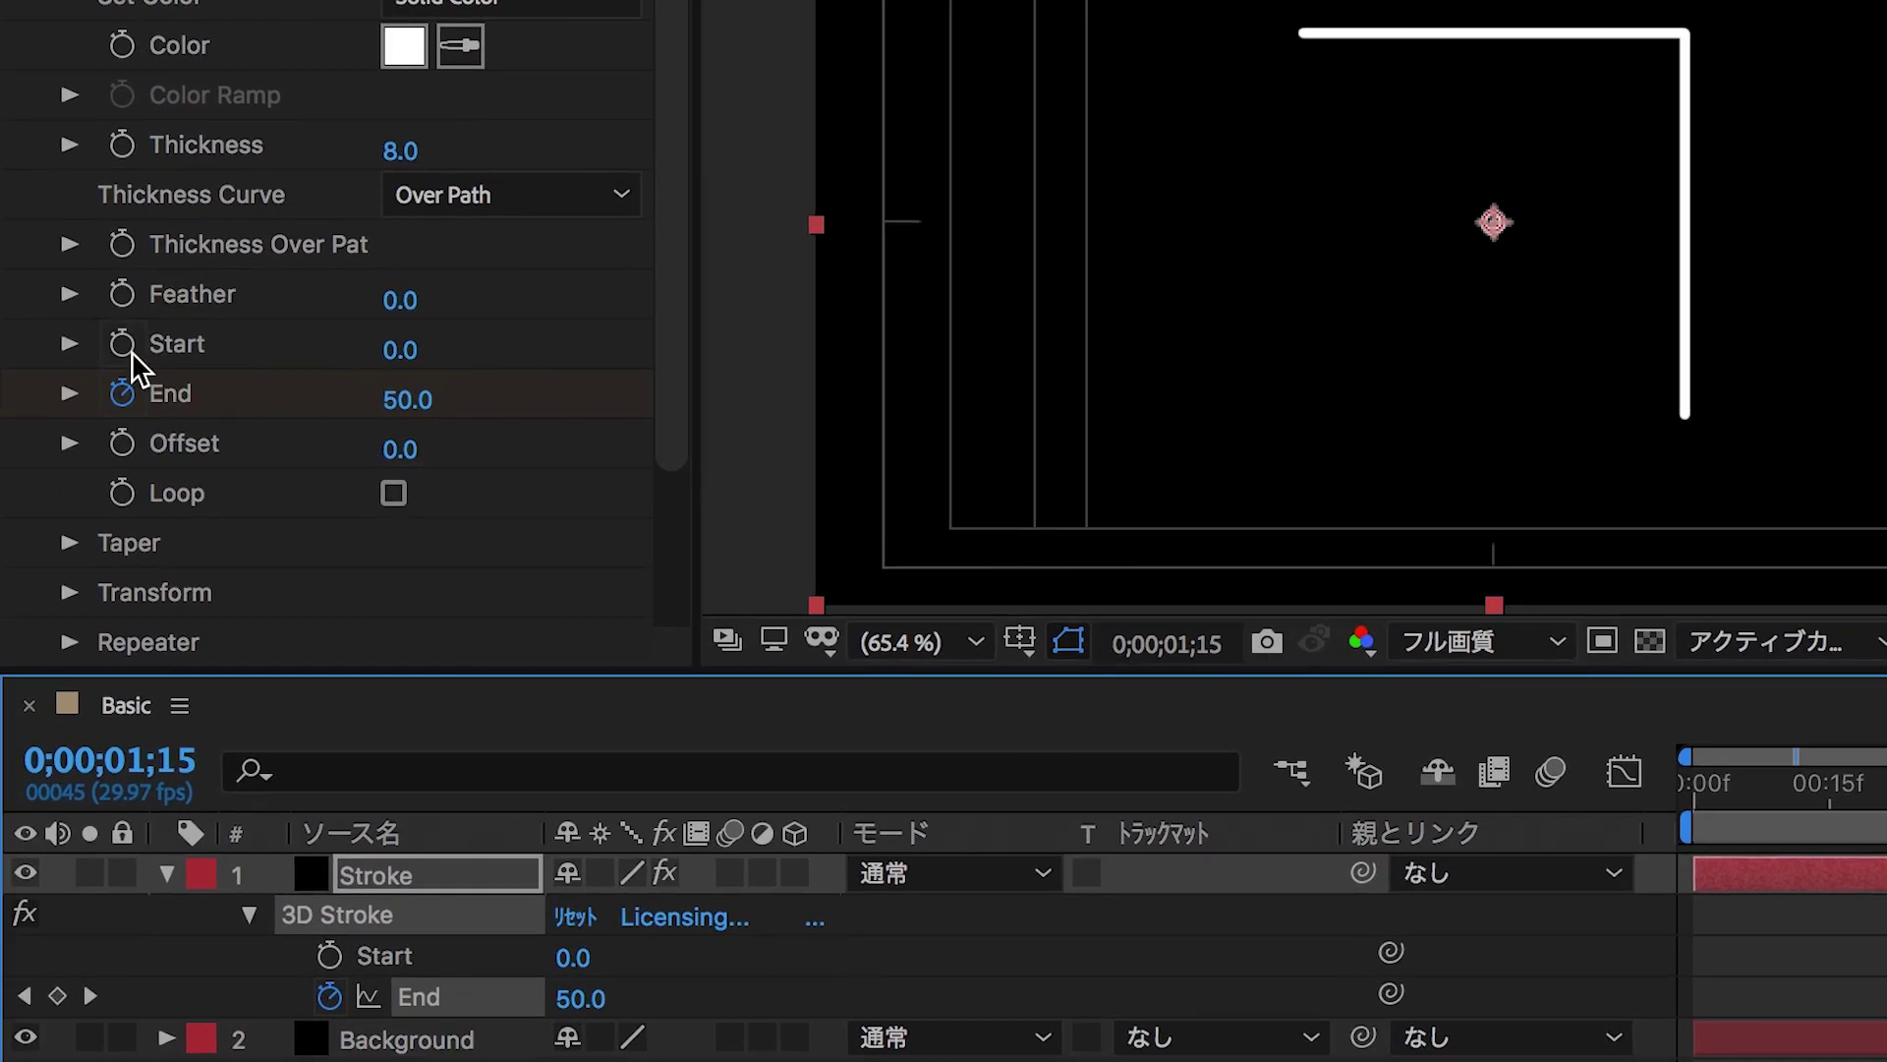
{"action": "left_click", "coordinate": [126, 346]}
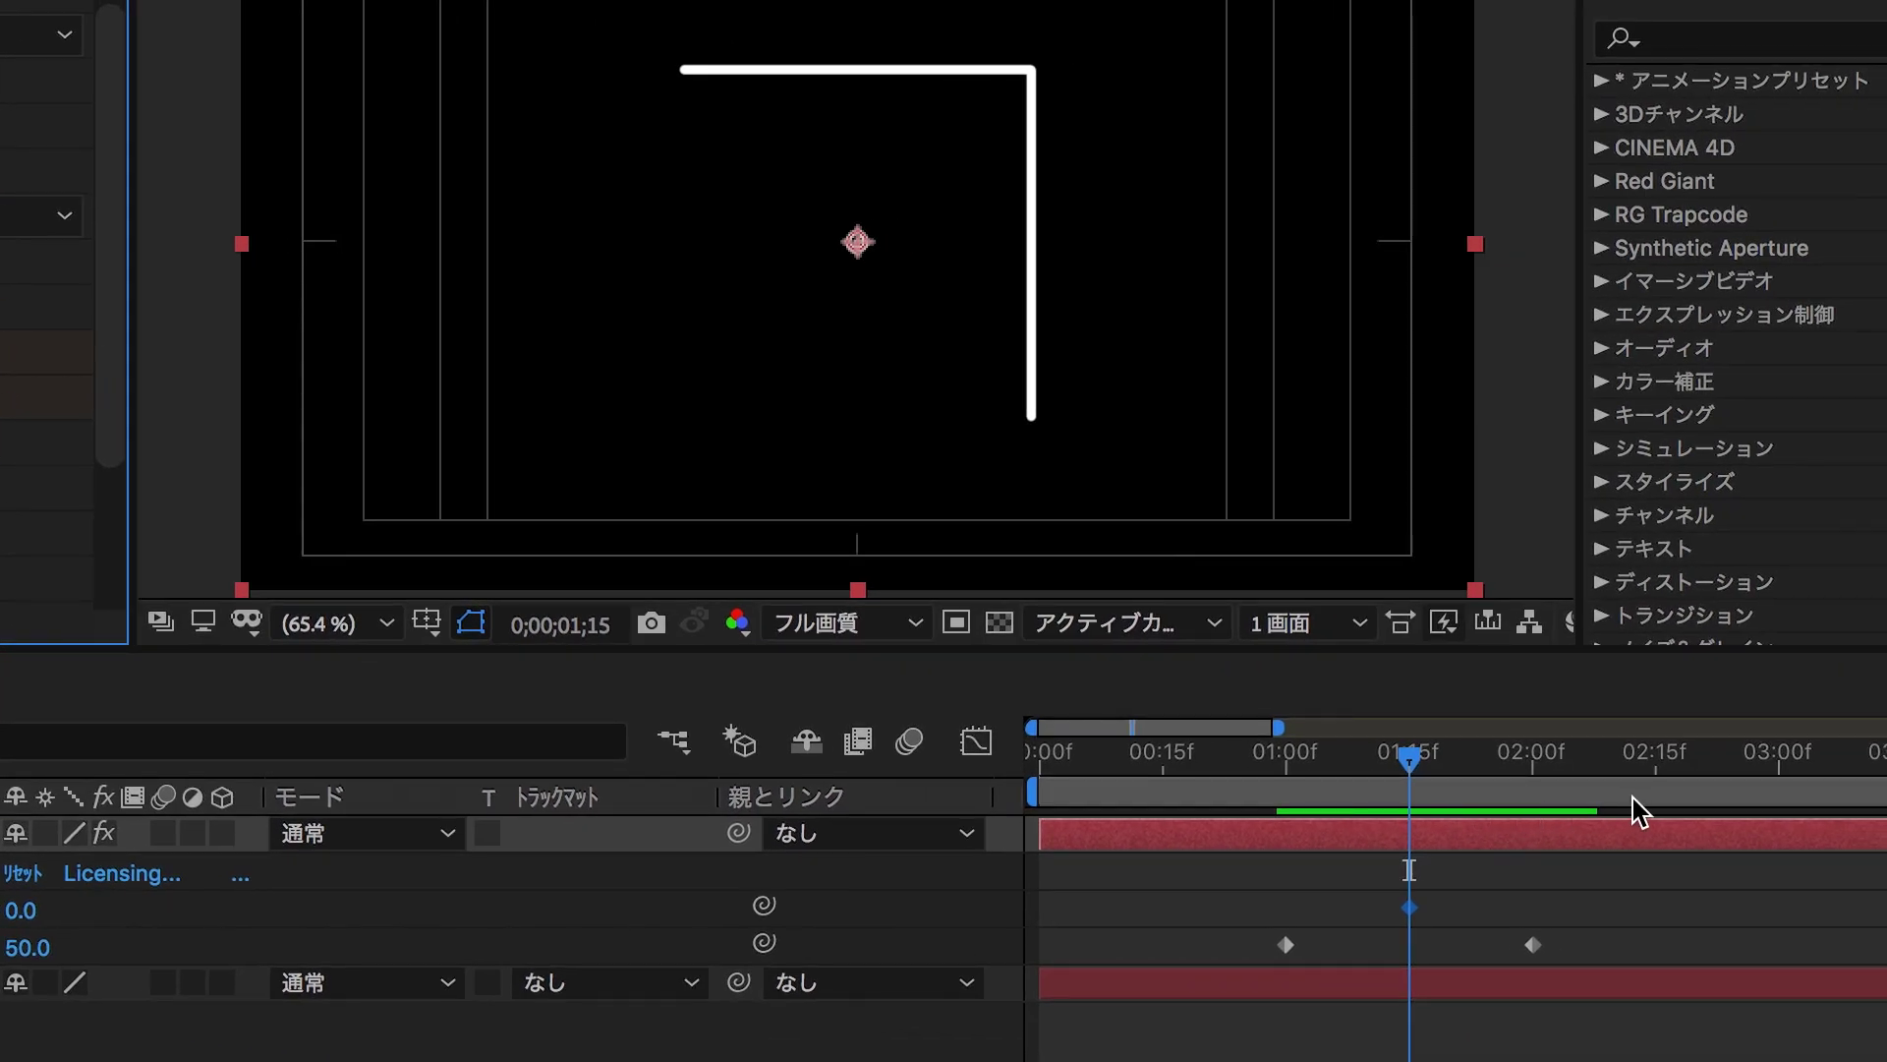
Key Start at 100 at 0;00;02;16 and preview the square erasing after it draws.
{"action": "left_click", "coordinate": [1669, 789]}
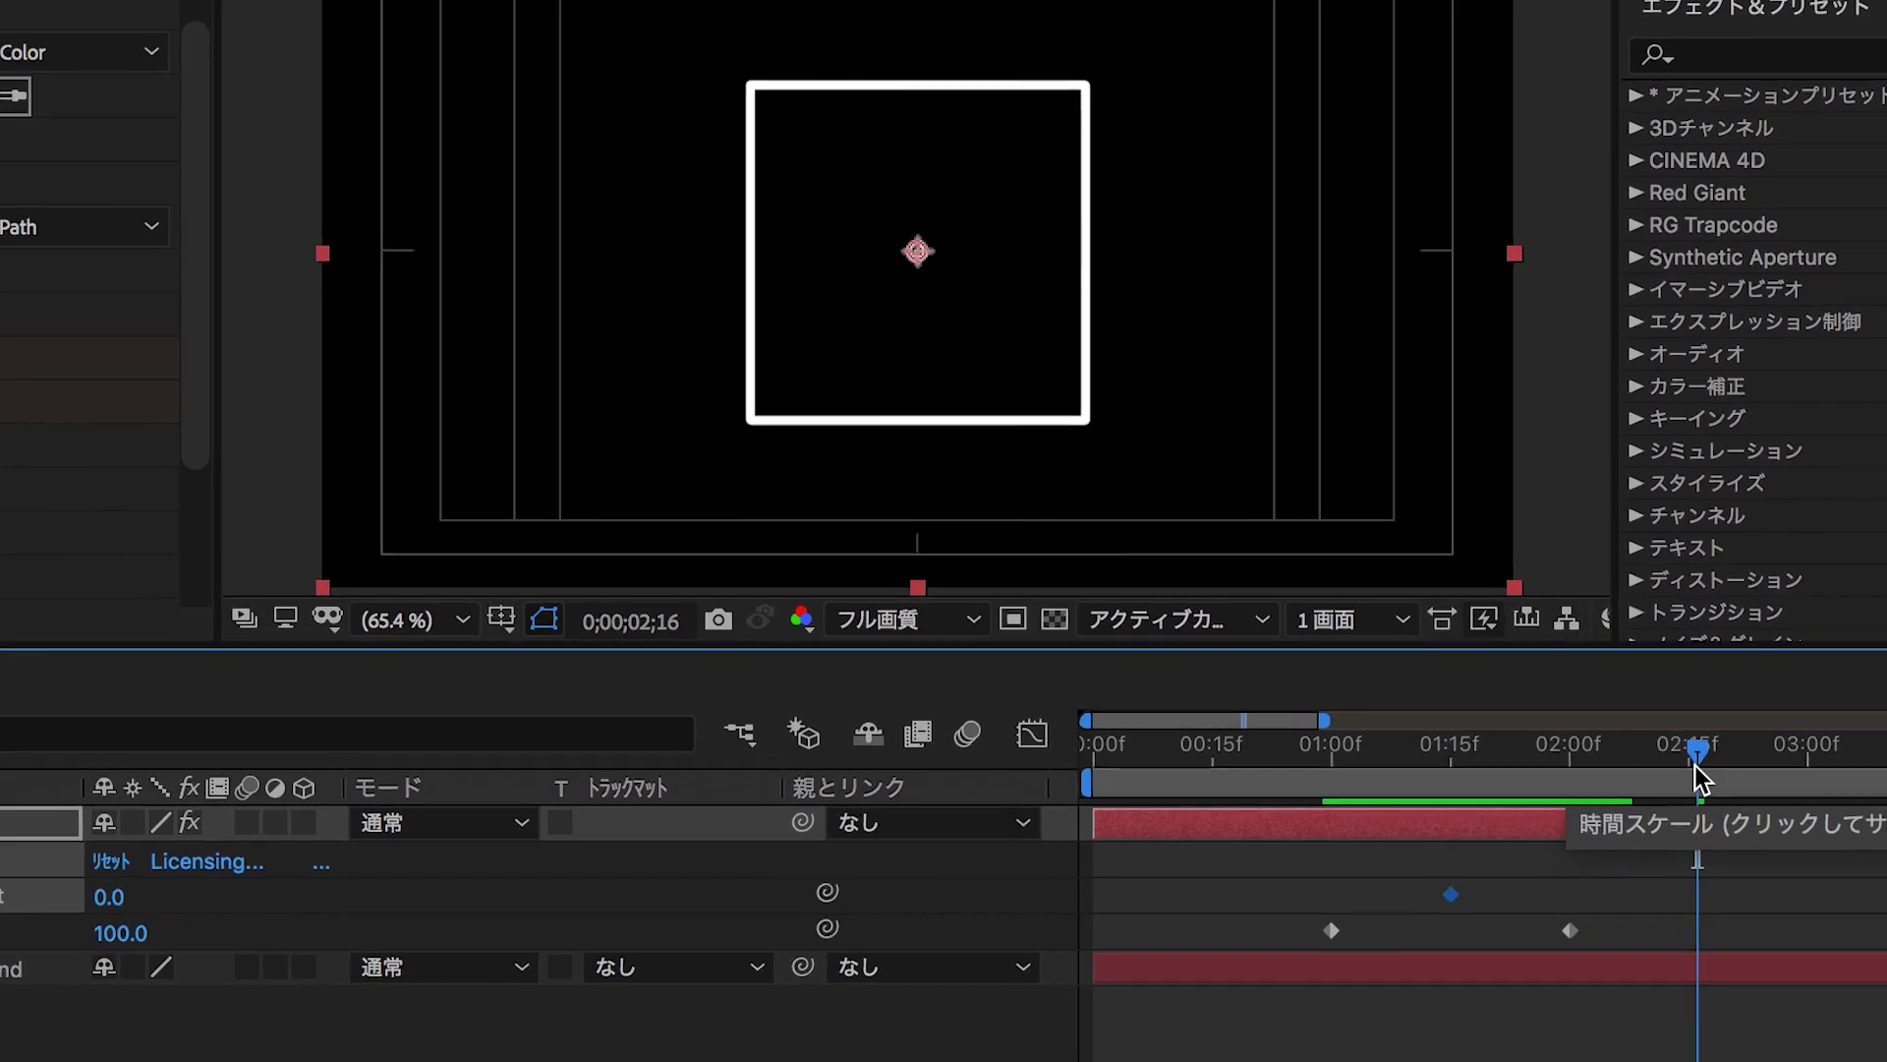
{"action": "left_click_drag", "start_coordinate": [282, 390], "coordinate": [631, 421]}
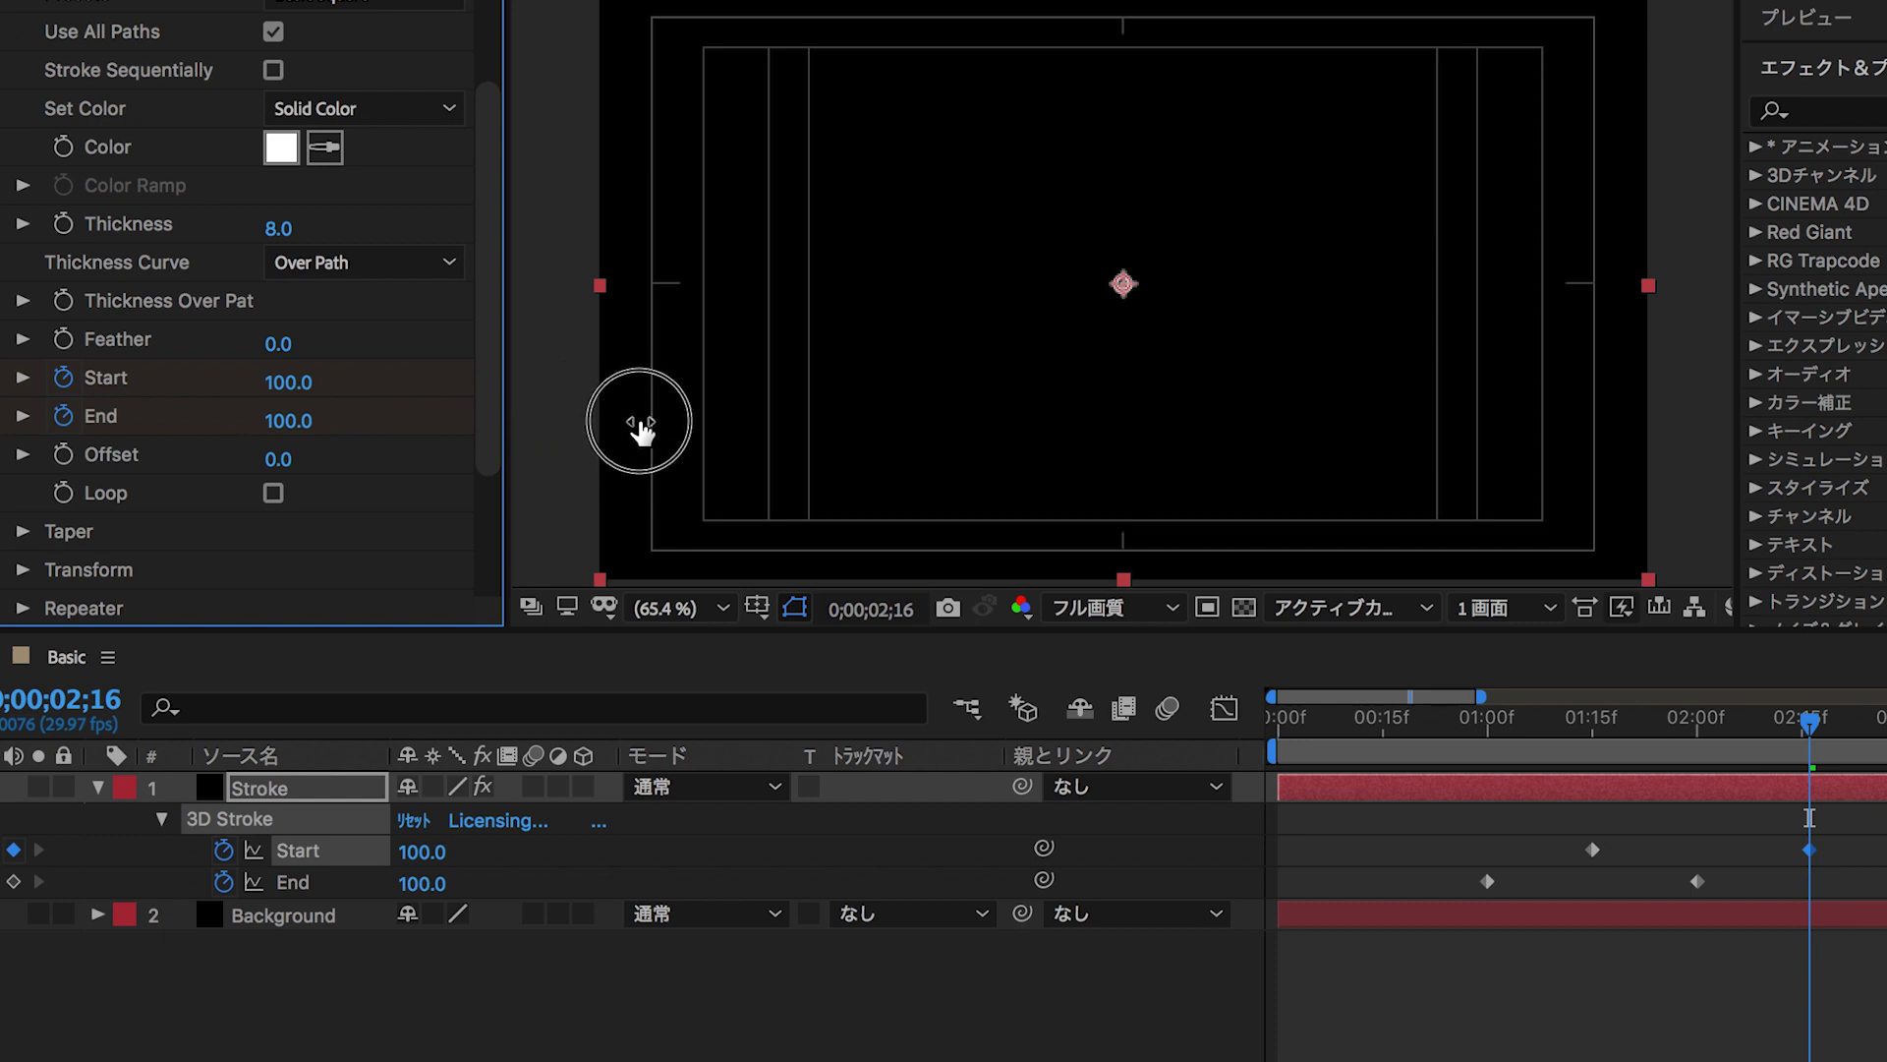
{"action": "left_click", "coordinate": [1473, 733]}
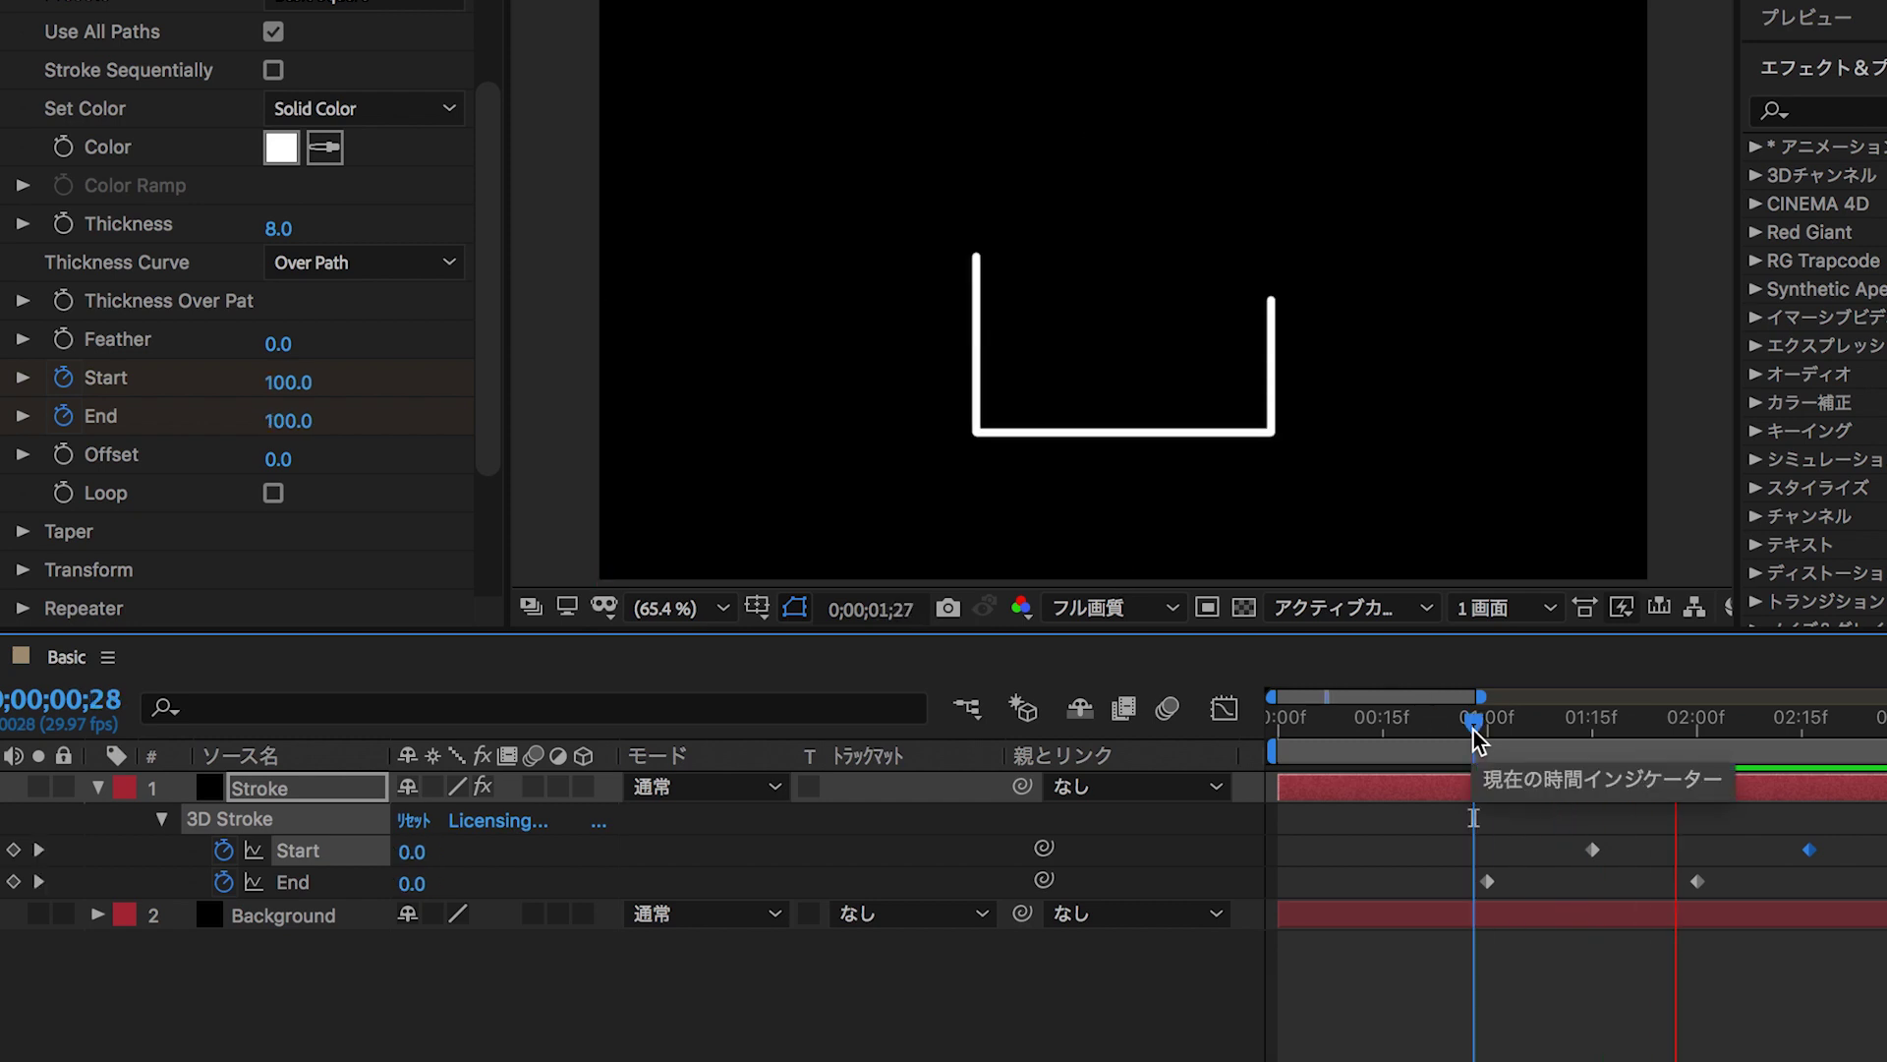
{"action": "key", "text": "space"}
{"action": "left_click", "coordinate": [1494, 743]}
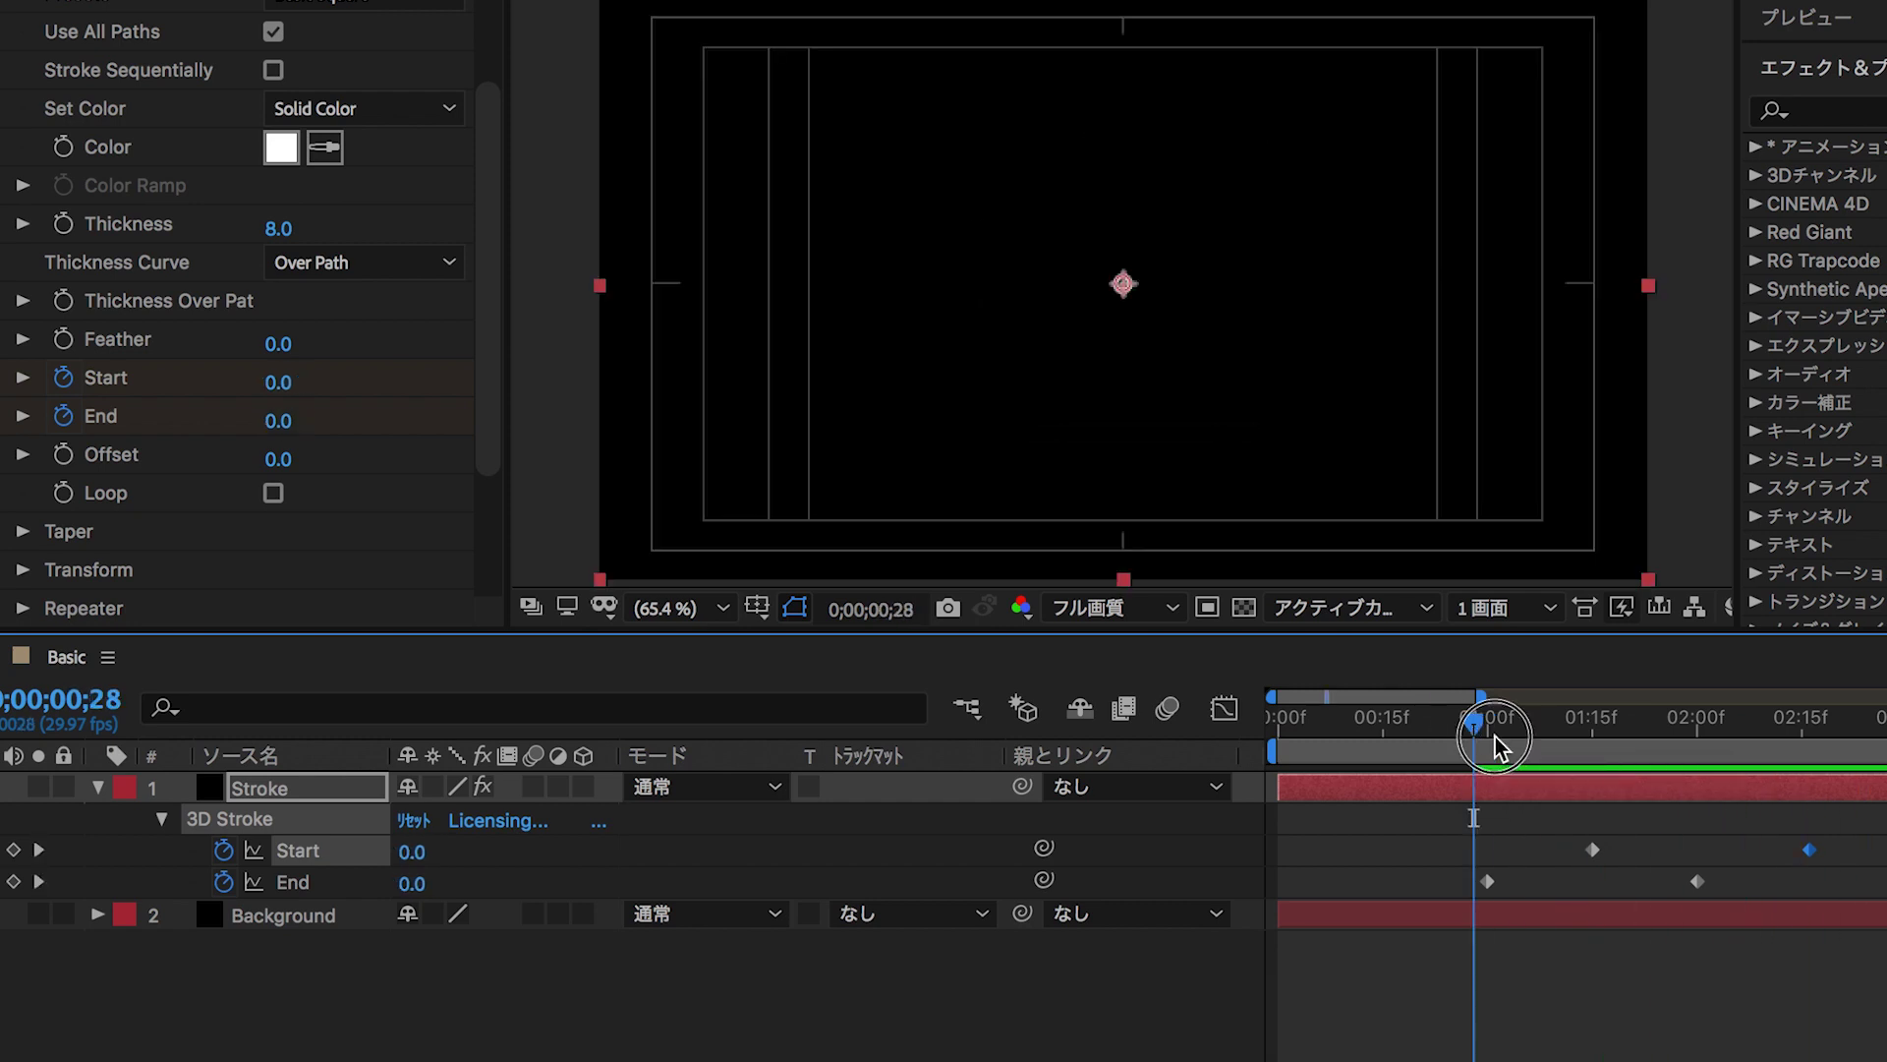
{"action": "left_click_drag", "start_coordinate": [1494, 742], "coordinate": [1606, 745]}
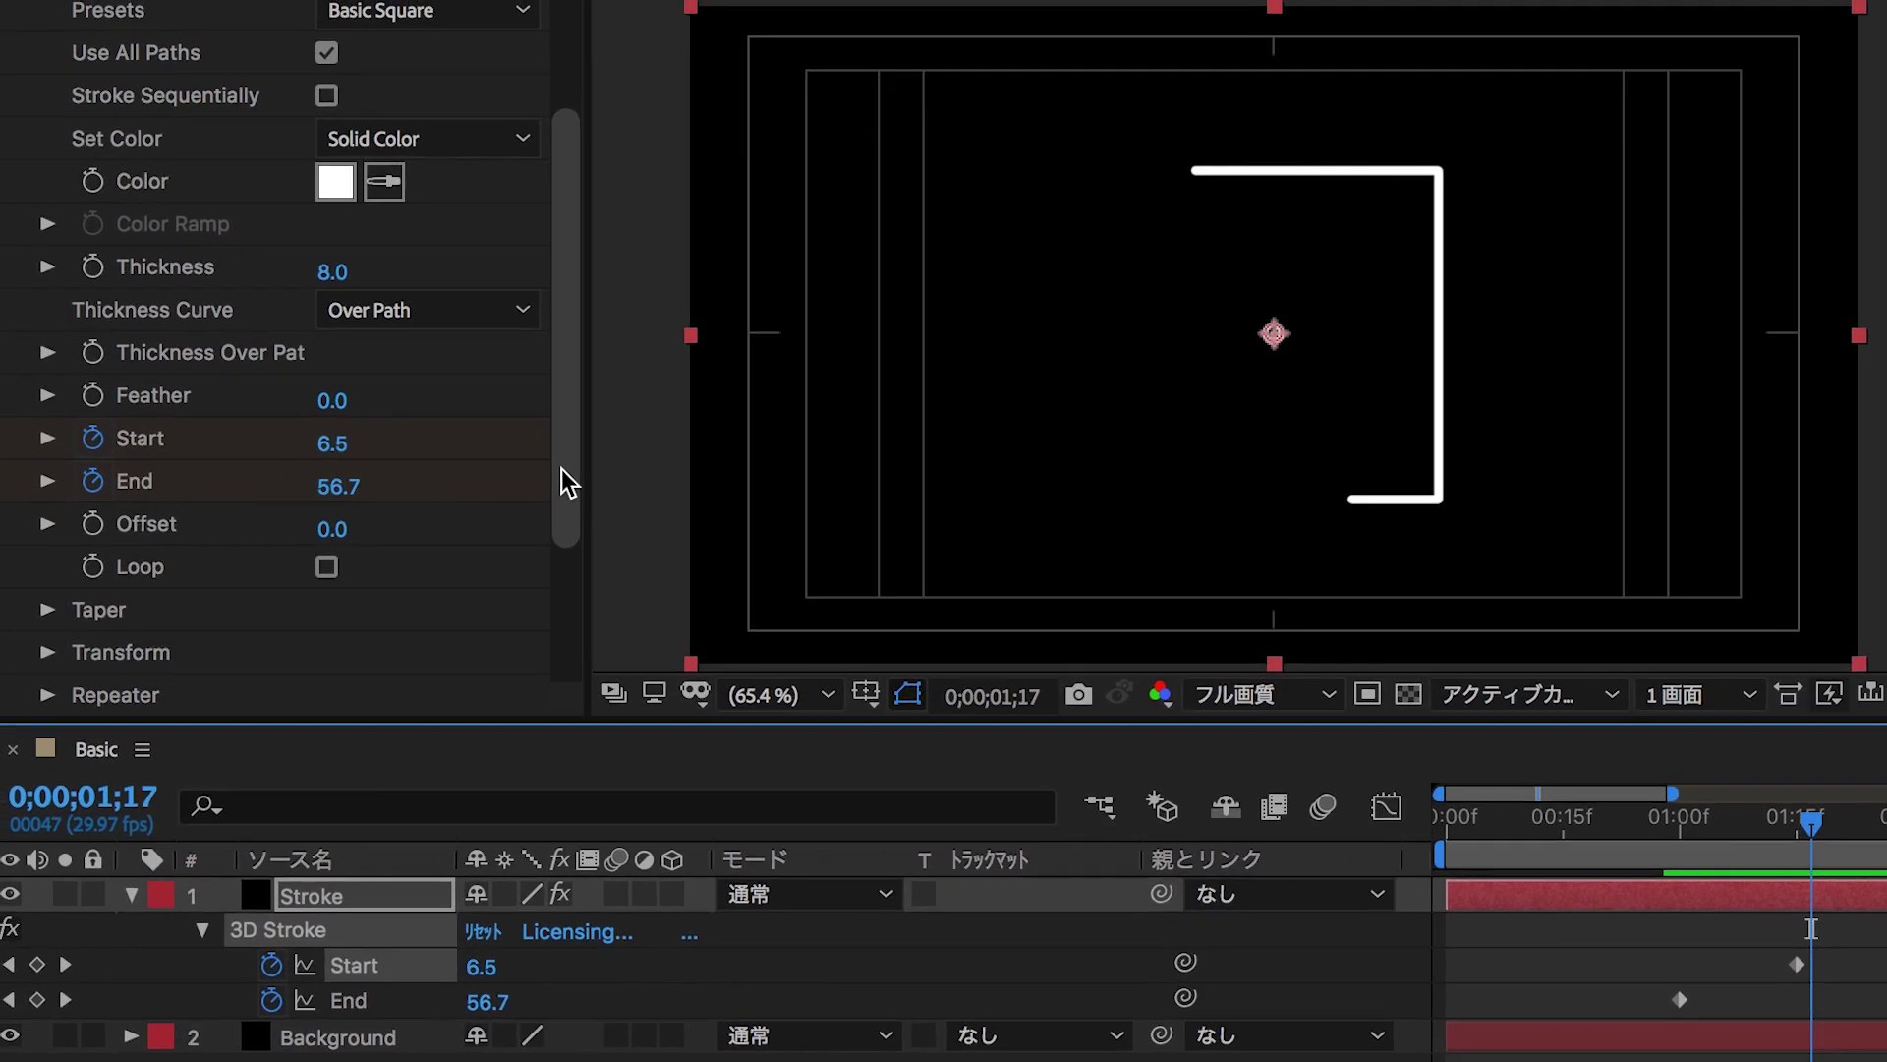
{"action": "scroll", "coordinate": [491, 420], "scroll_direction": "down", "scroll_amount": 3}
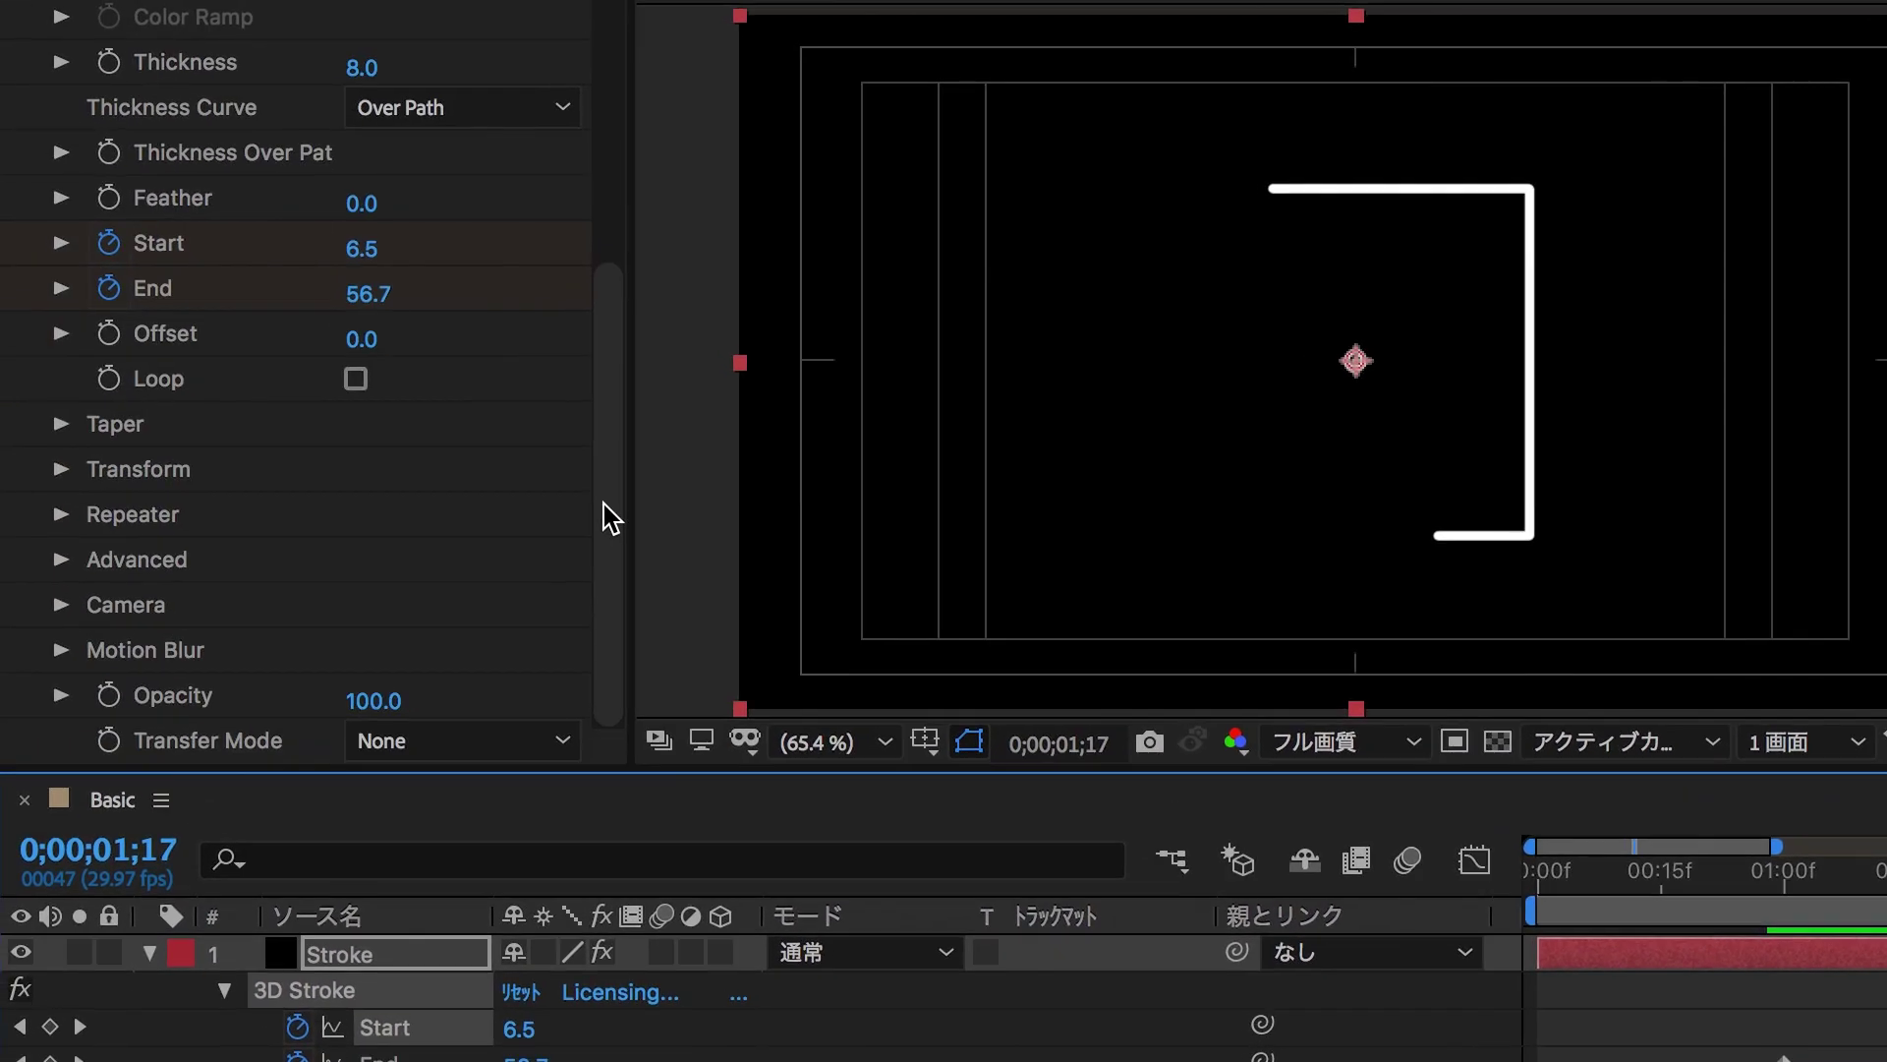
Enable 3D Stroke Taper and preview the tapered stroke from the one-second mark.
{"action": "left_click", "coordinate": [63, 426]}
{"action": "scroll", "coordinate": [66, 429], "scroll_direction": "down", "scroll_amount": 1}
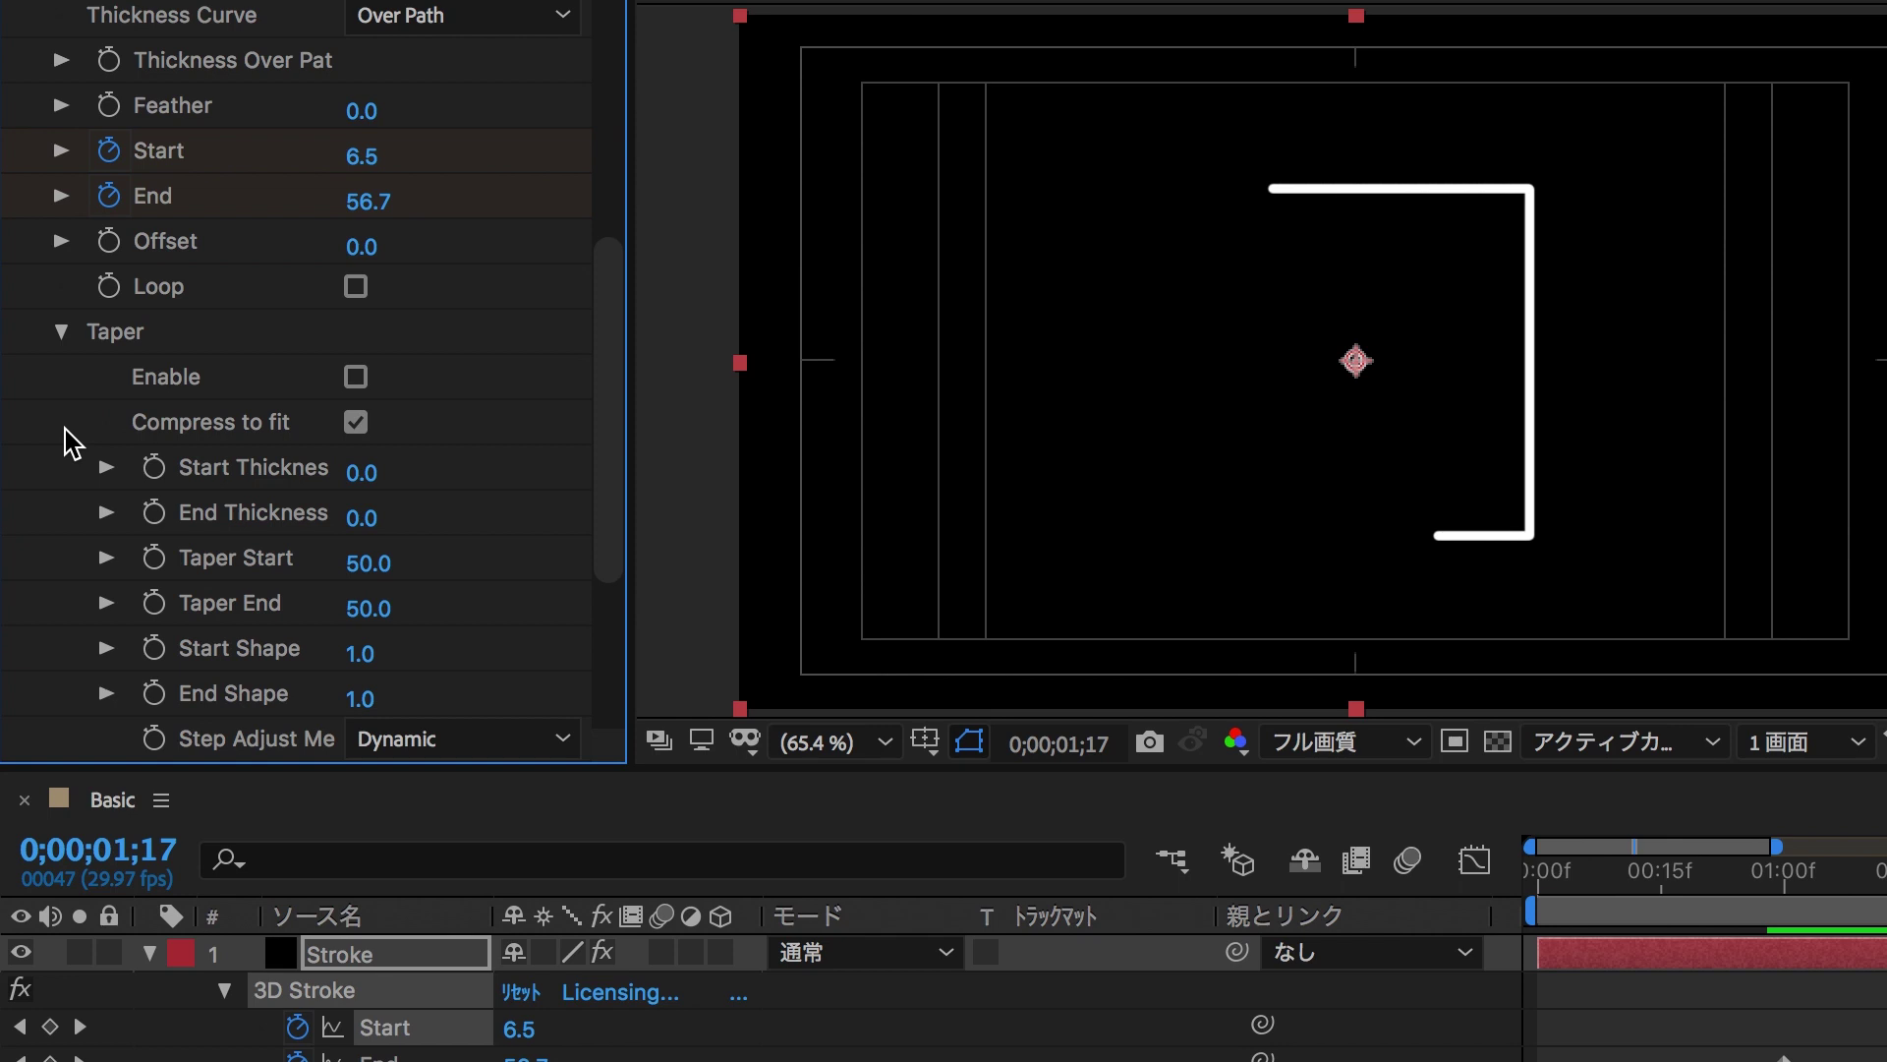
{"action": "scroll", "coordinate": [71, 443], "scroll_direction": "down", "scroll_amount": 1}
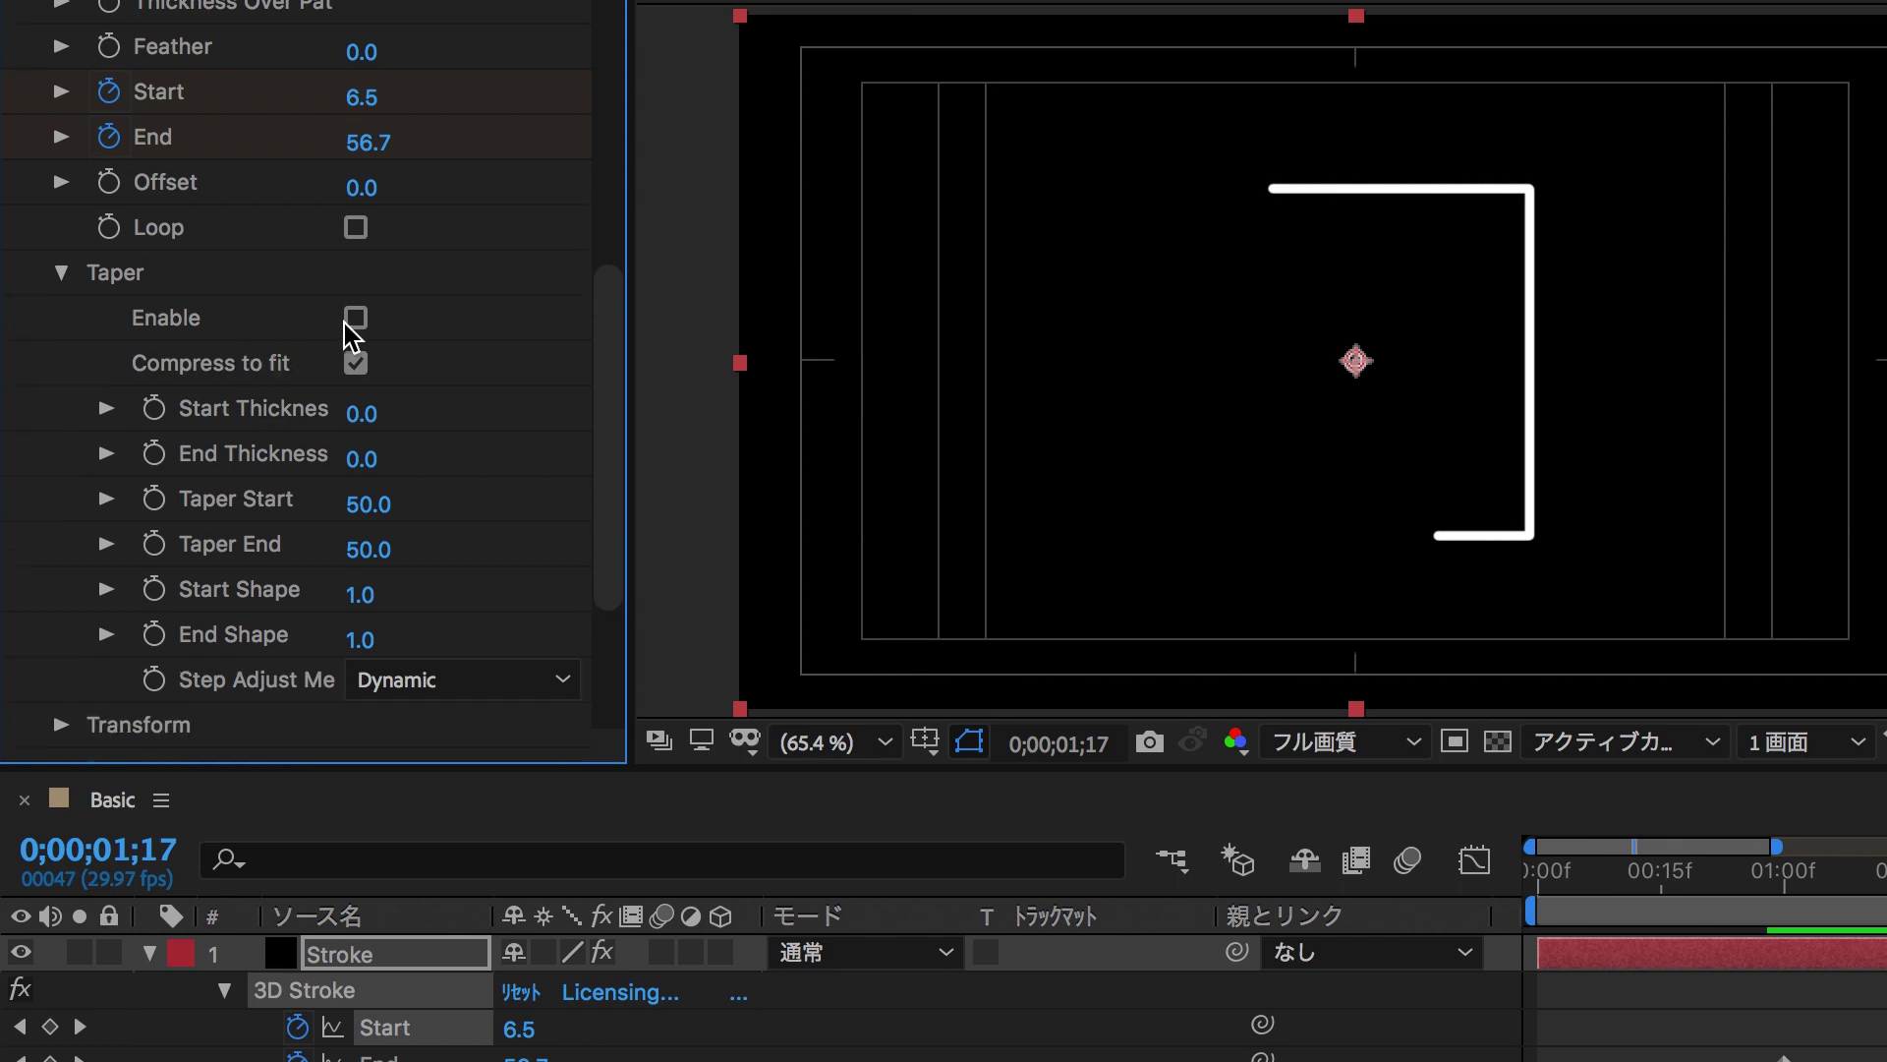
{"action": "left_click", "coordinate": [350, 321]}
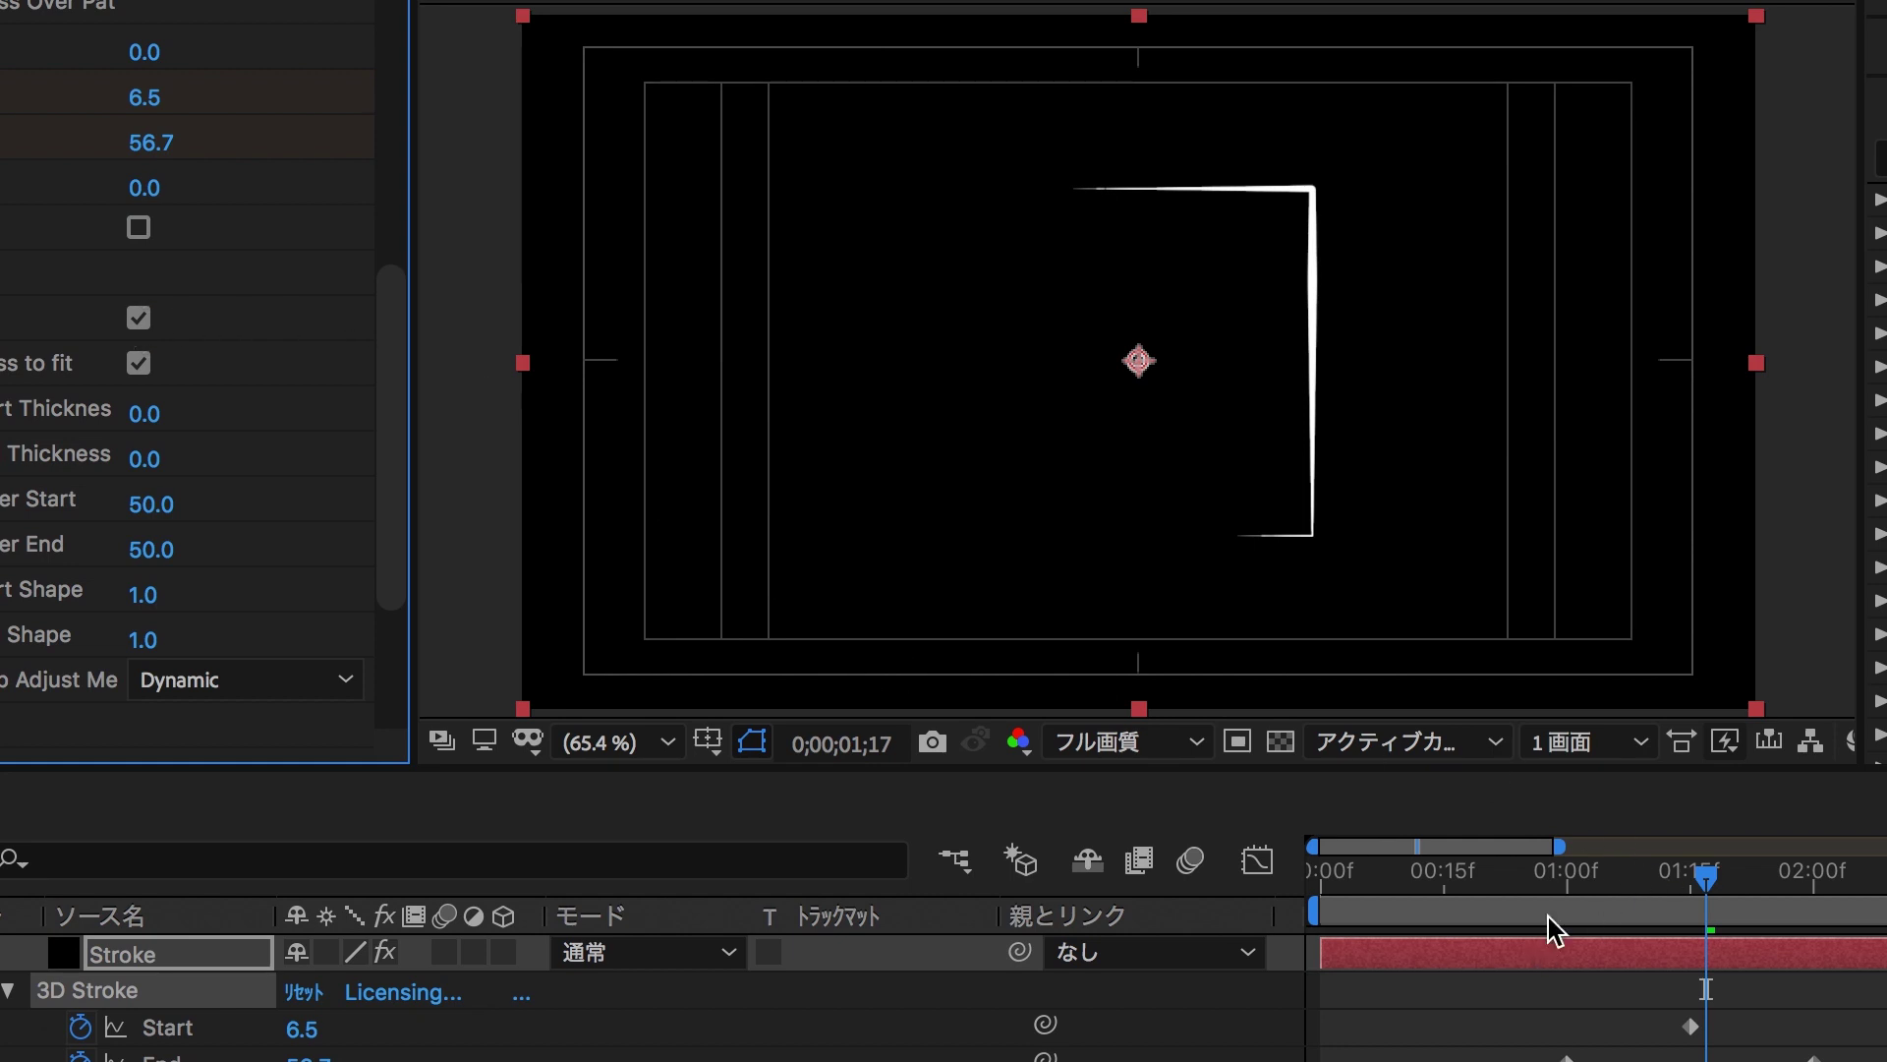
{"action": "left_click", "coordinate": [1571, 879]}
{"action": "key", "text": "space"}
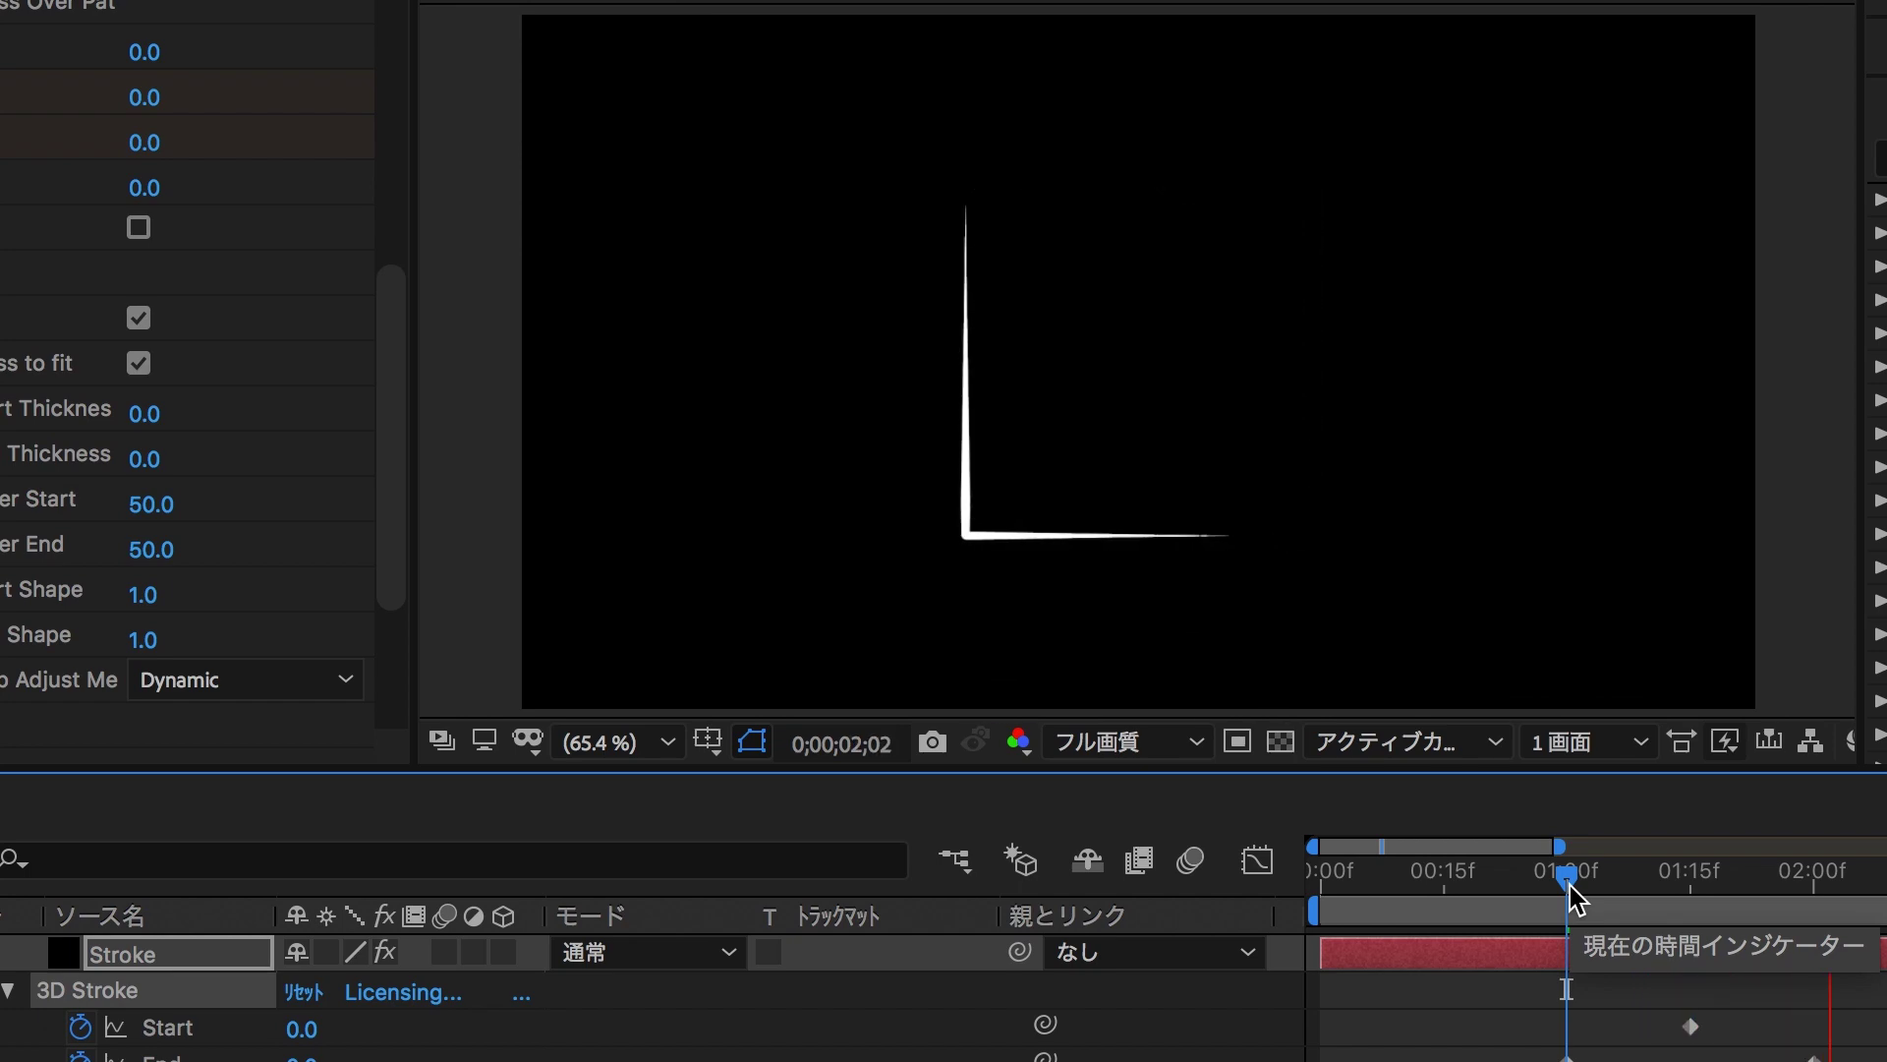
{"action": "key", "text": "space"}
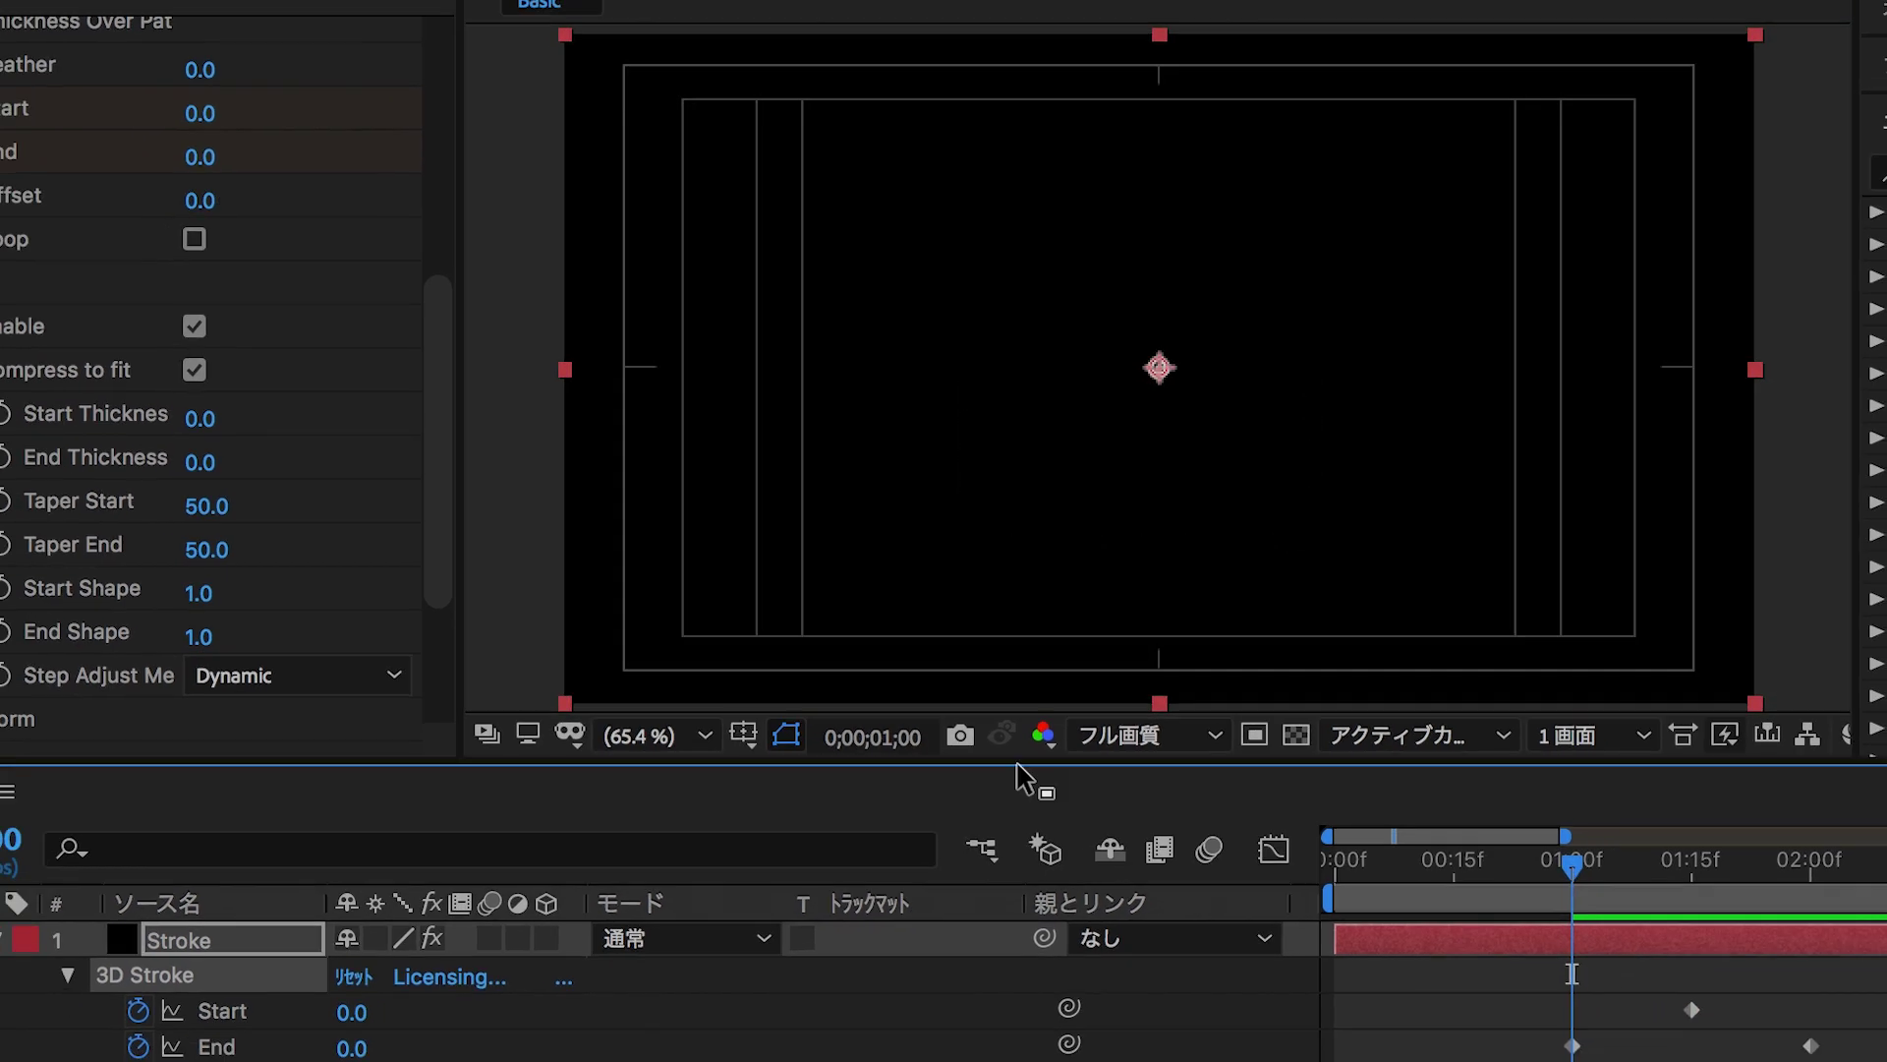
{"action": "scroll", "coordinate": [359, 301], "scroll_direction": "up", "scroll_amount": 10}
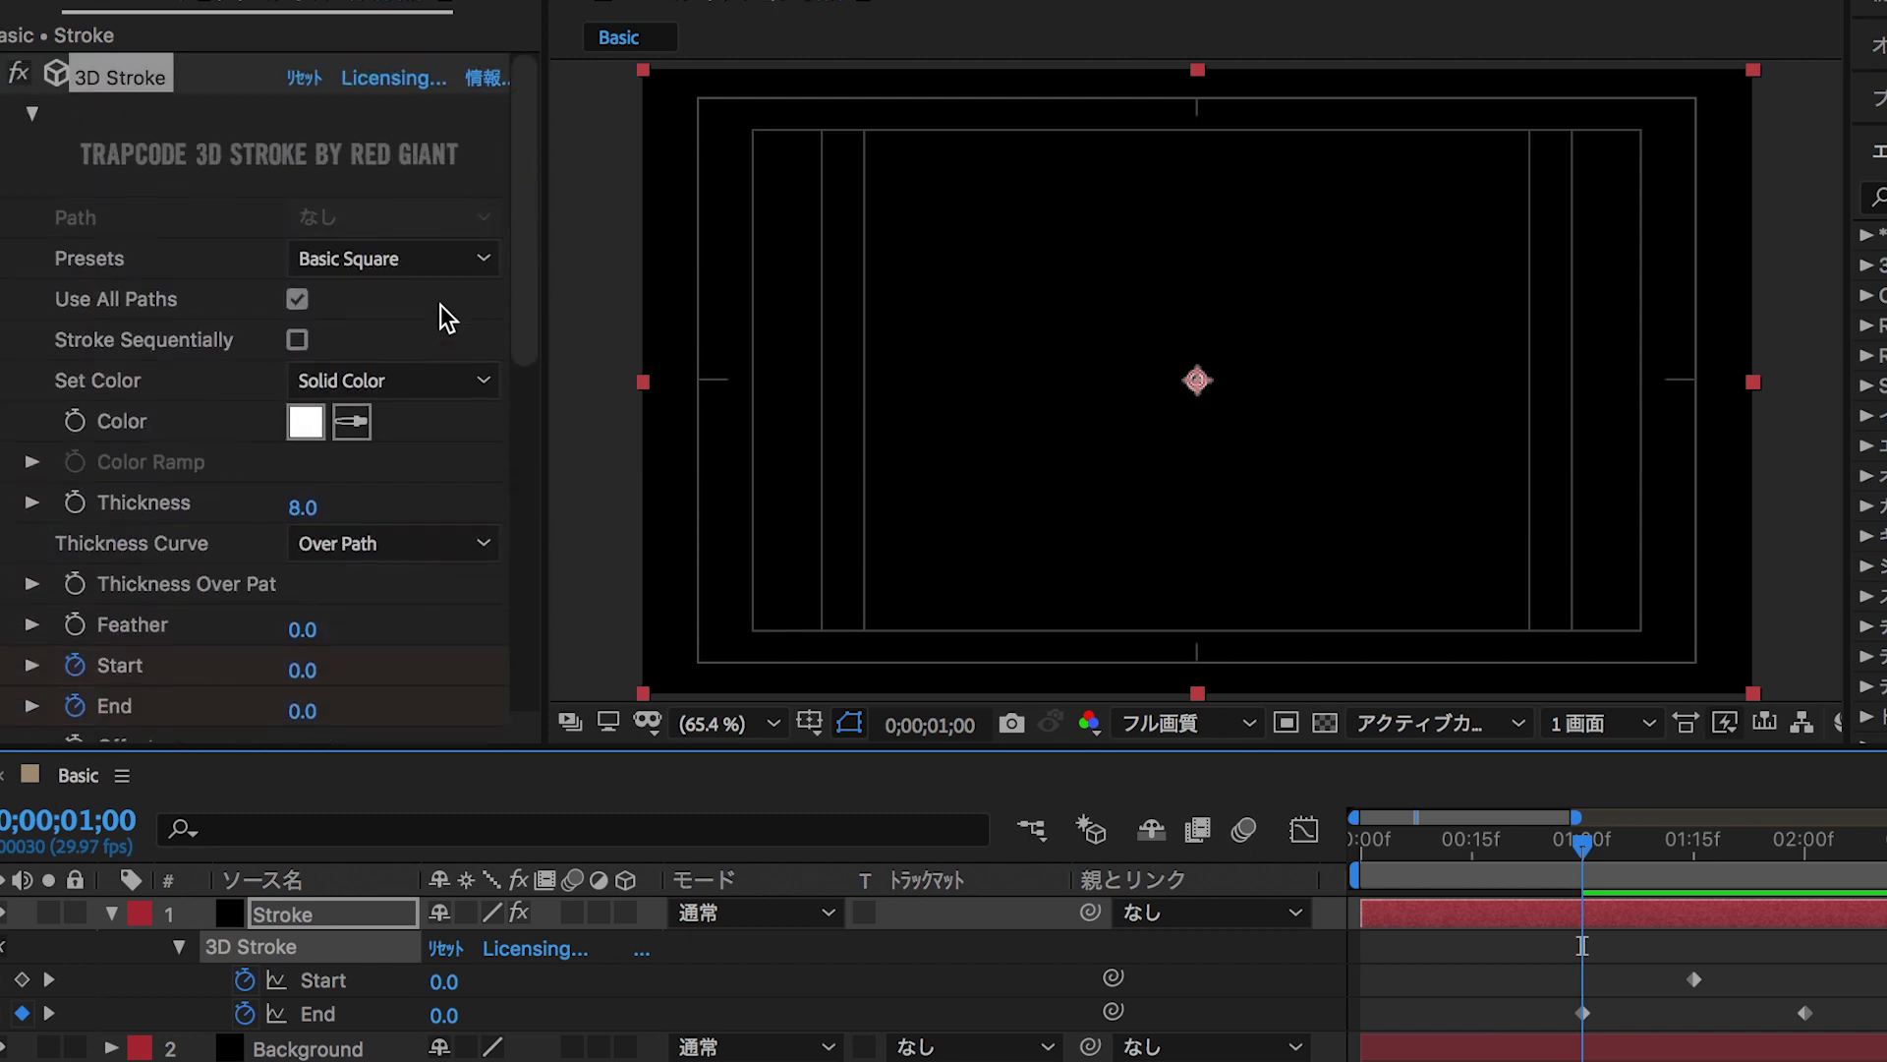
Change the 3D Stroke colour to red FF1212.
{"action": "left_click", "coordinate": [305, 423]}
{"action": "left_click_drag", "start_coordinate": [972, 651], "coordinate": [1078, 623]}
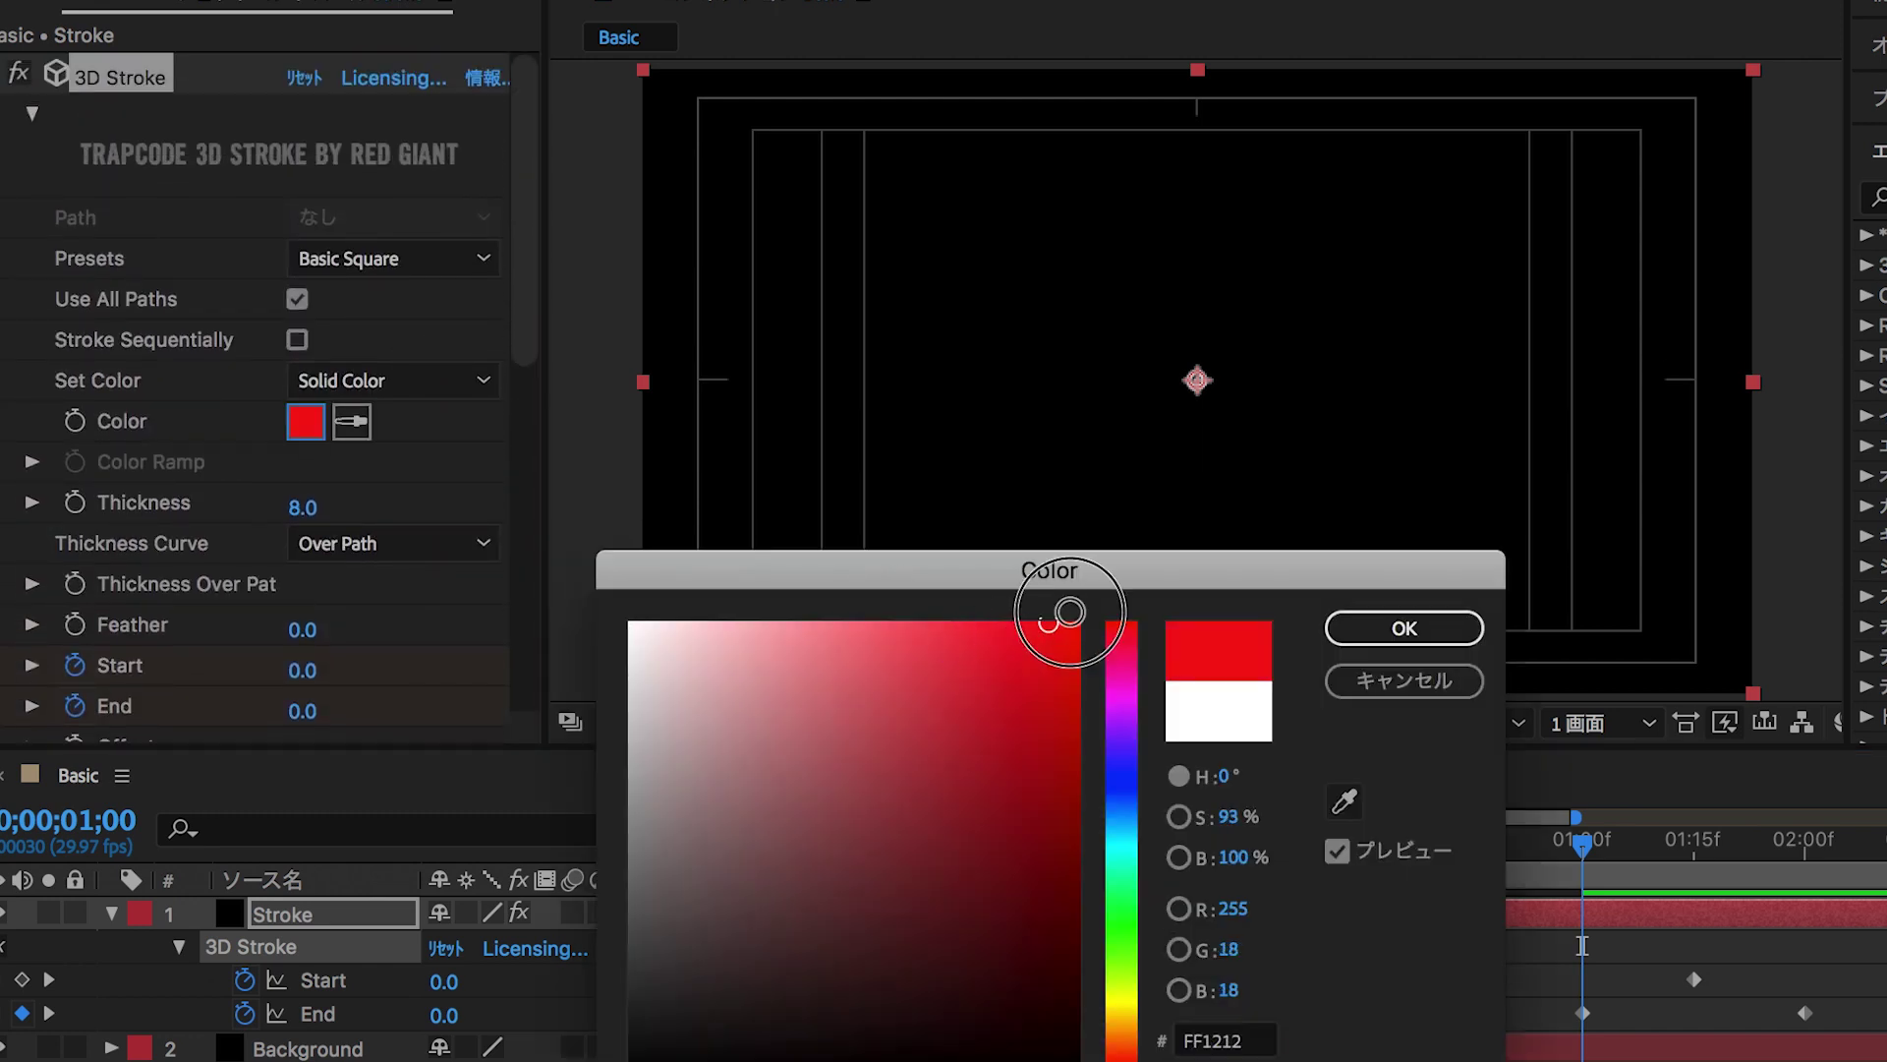
{"action": "left_click", "coordinate": [1425, 629]}
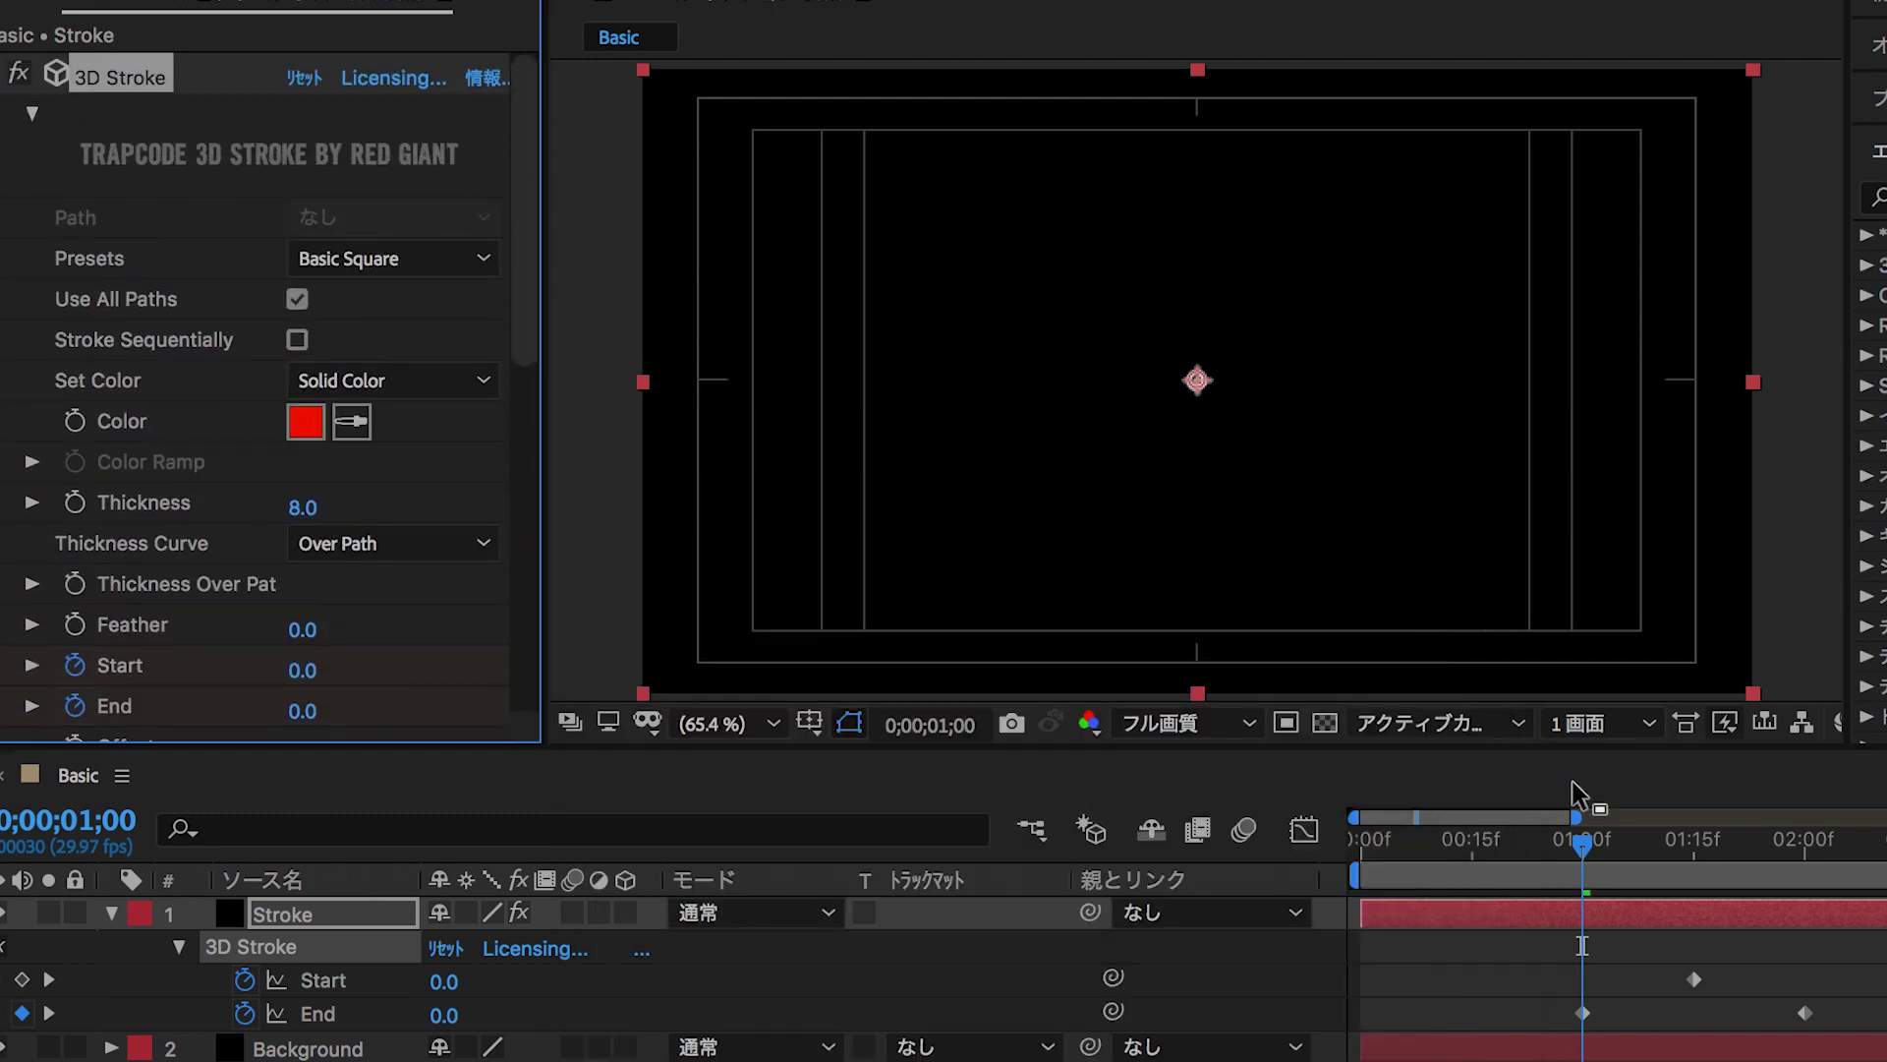
Preview the red stroke up to 0;00;01;21 and bring up the shape preset list.
{"action": "key", "text": "space"}
{"action": "left_click", "coordinate": [1593, 855]}
{"action": "key", "text": "space"}
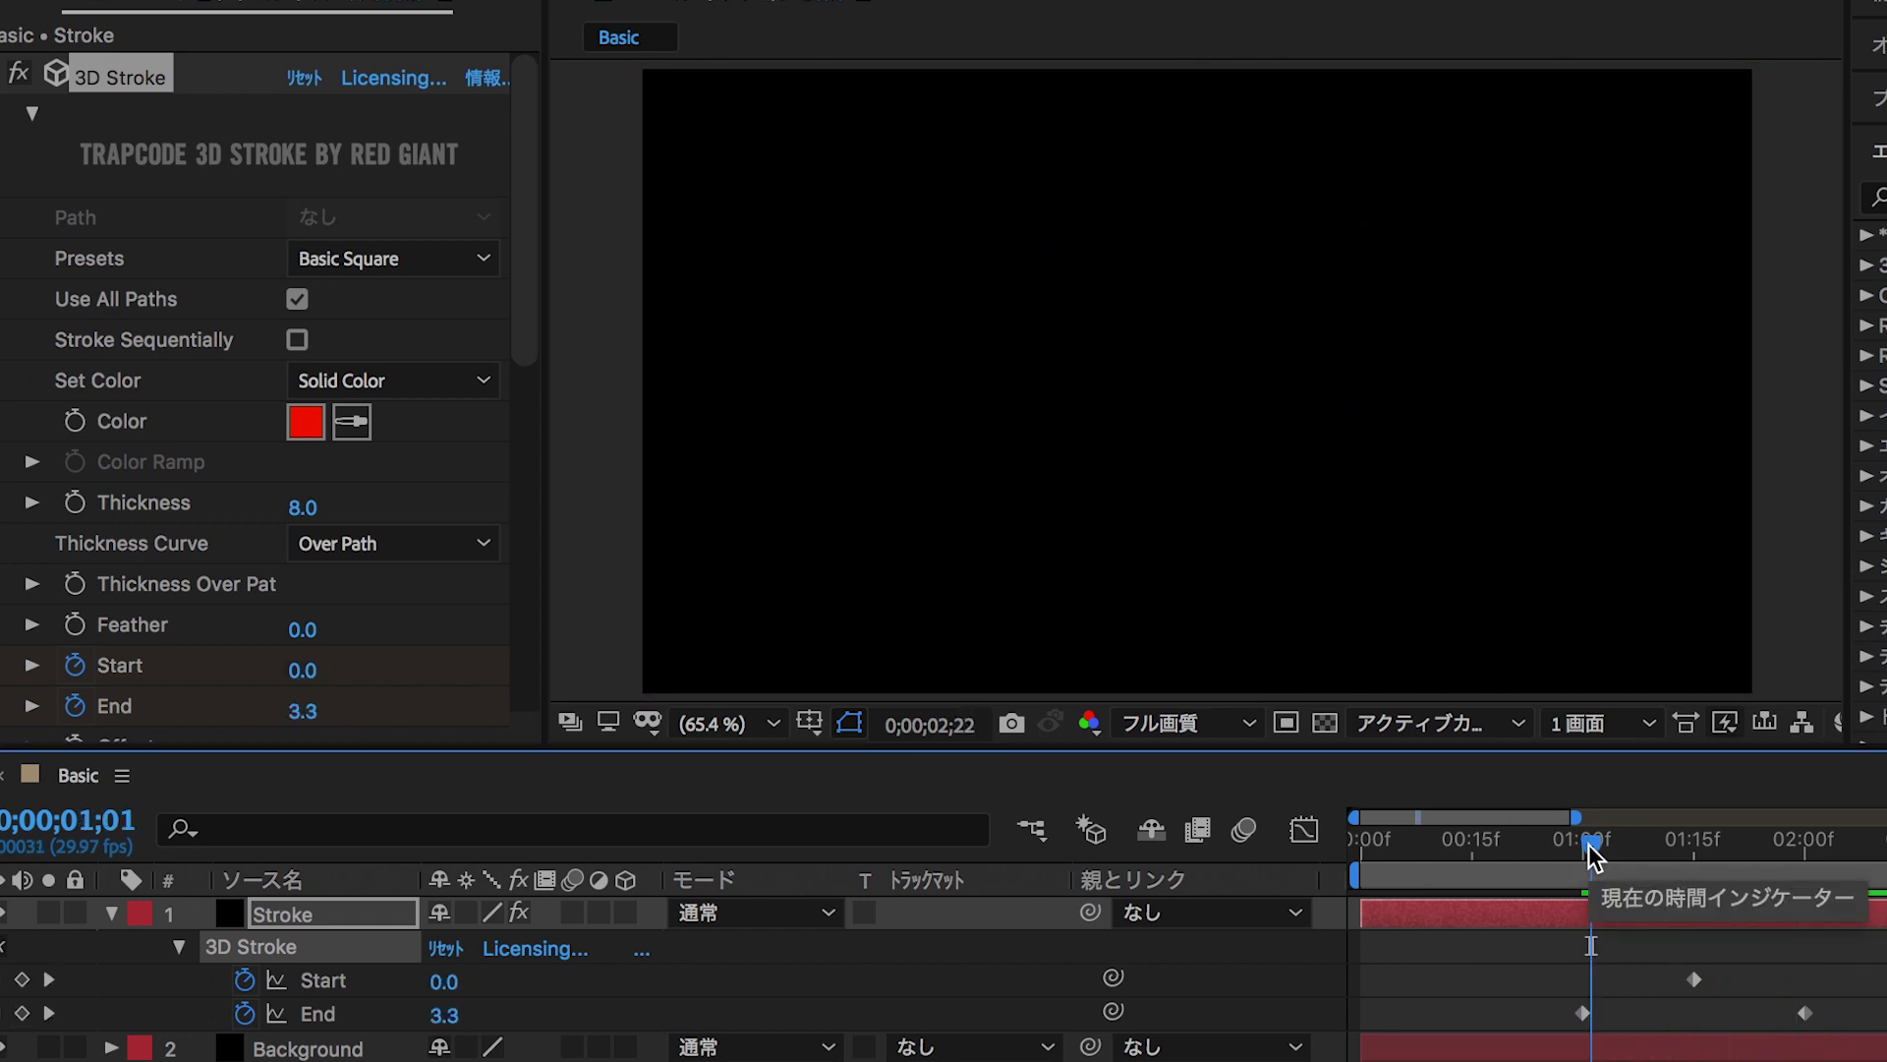
{"action": "key", "text": "space"}
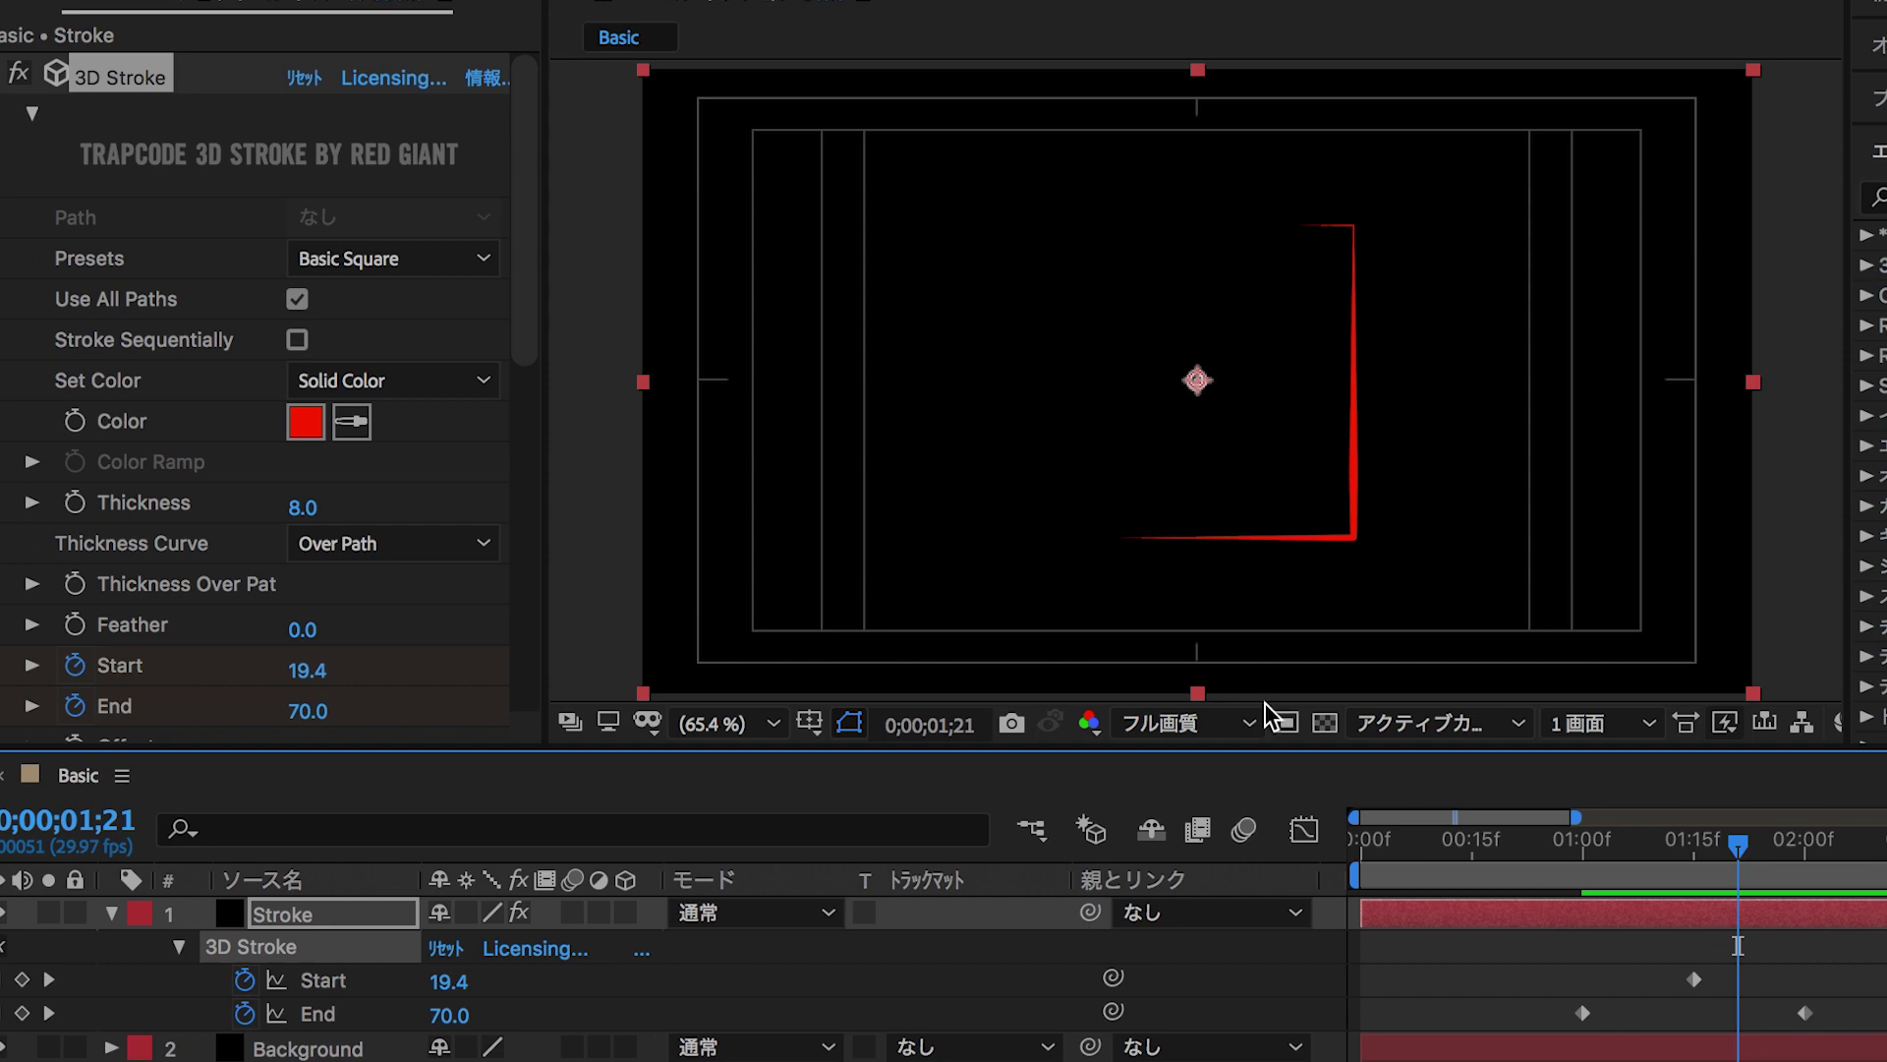
{"action": "left_click", "coordinate": [484, 260]}
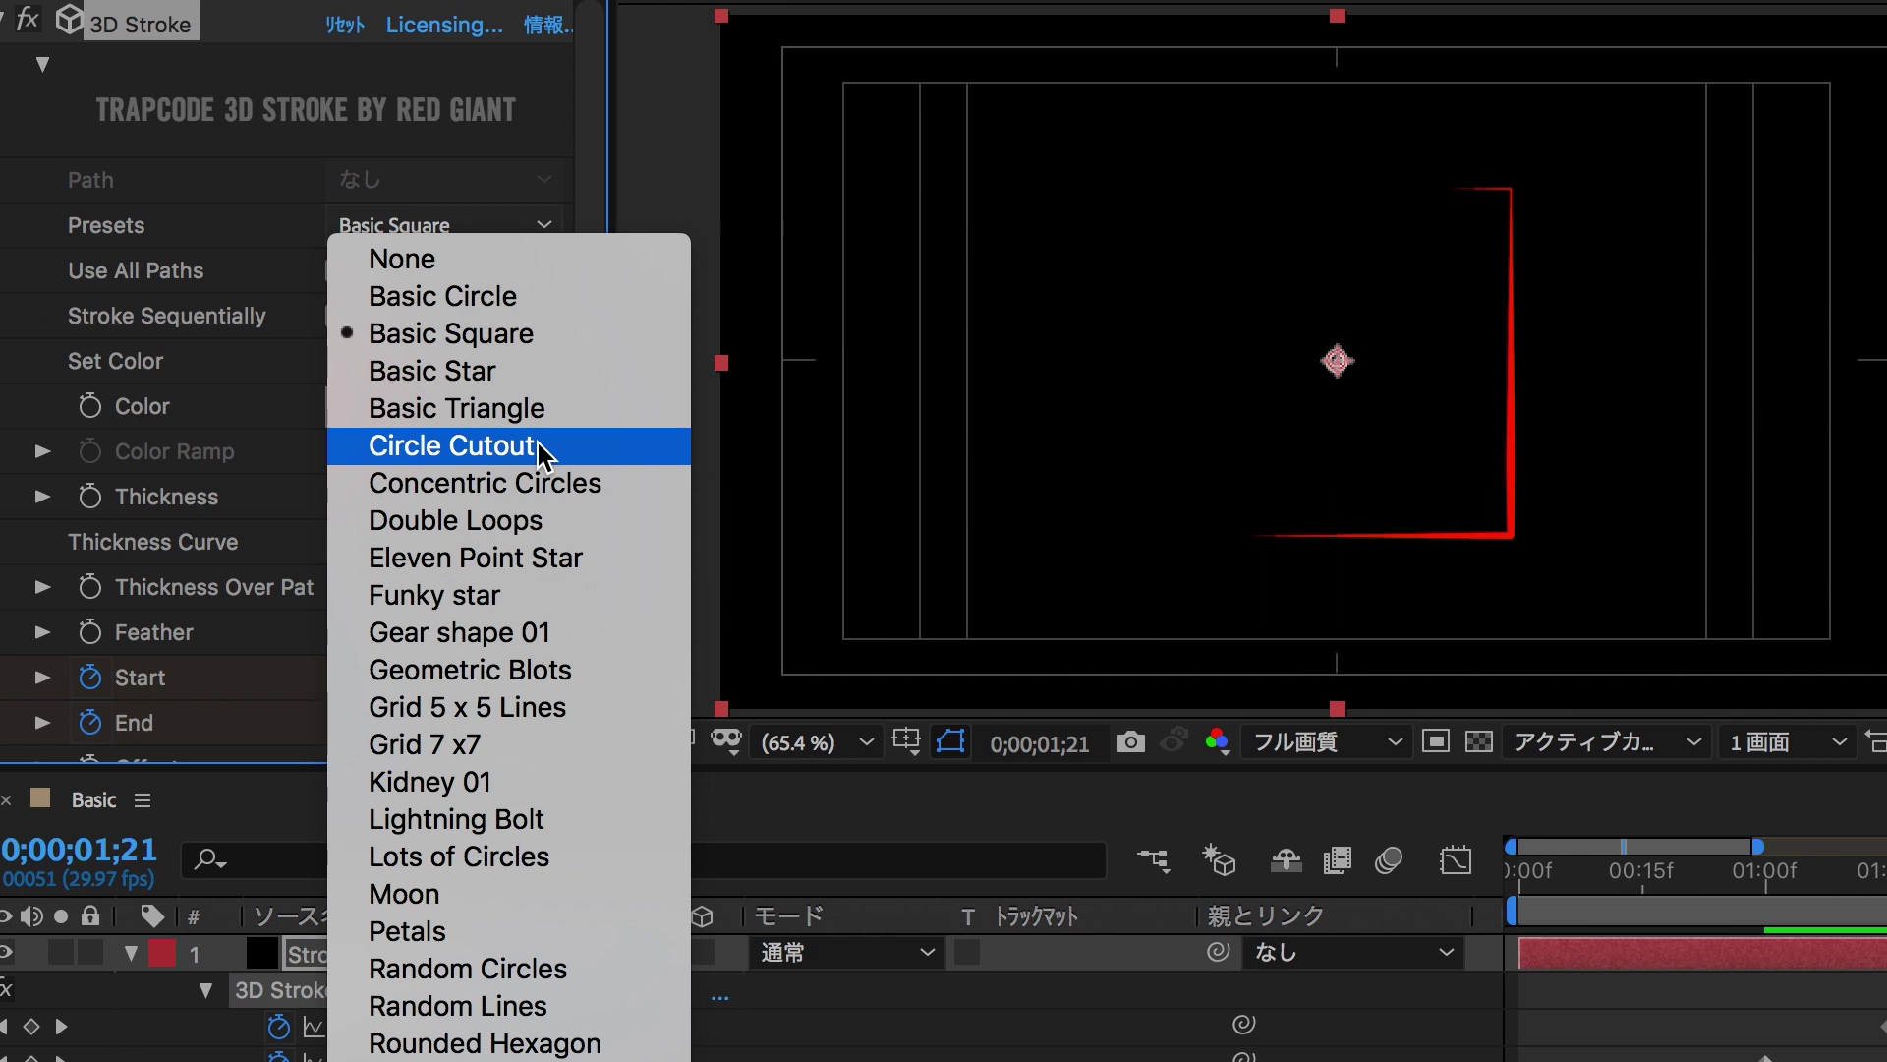
Switch the stroke shape to Circle Cutout and preview it from 01;02.
{"action": "left_click", "coordinate": [556, 450]}
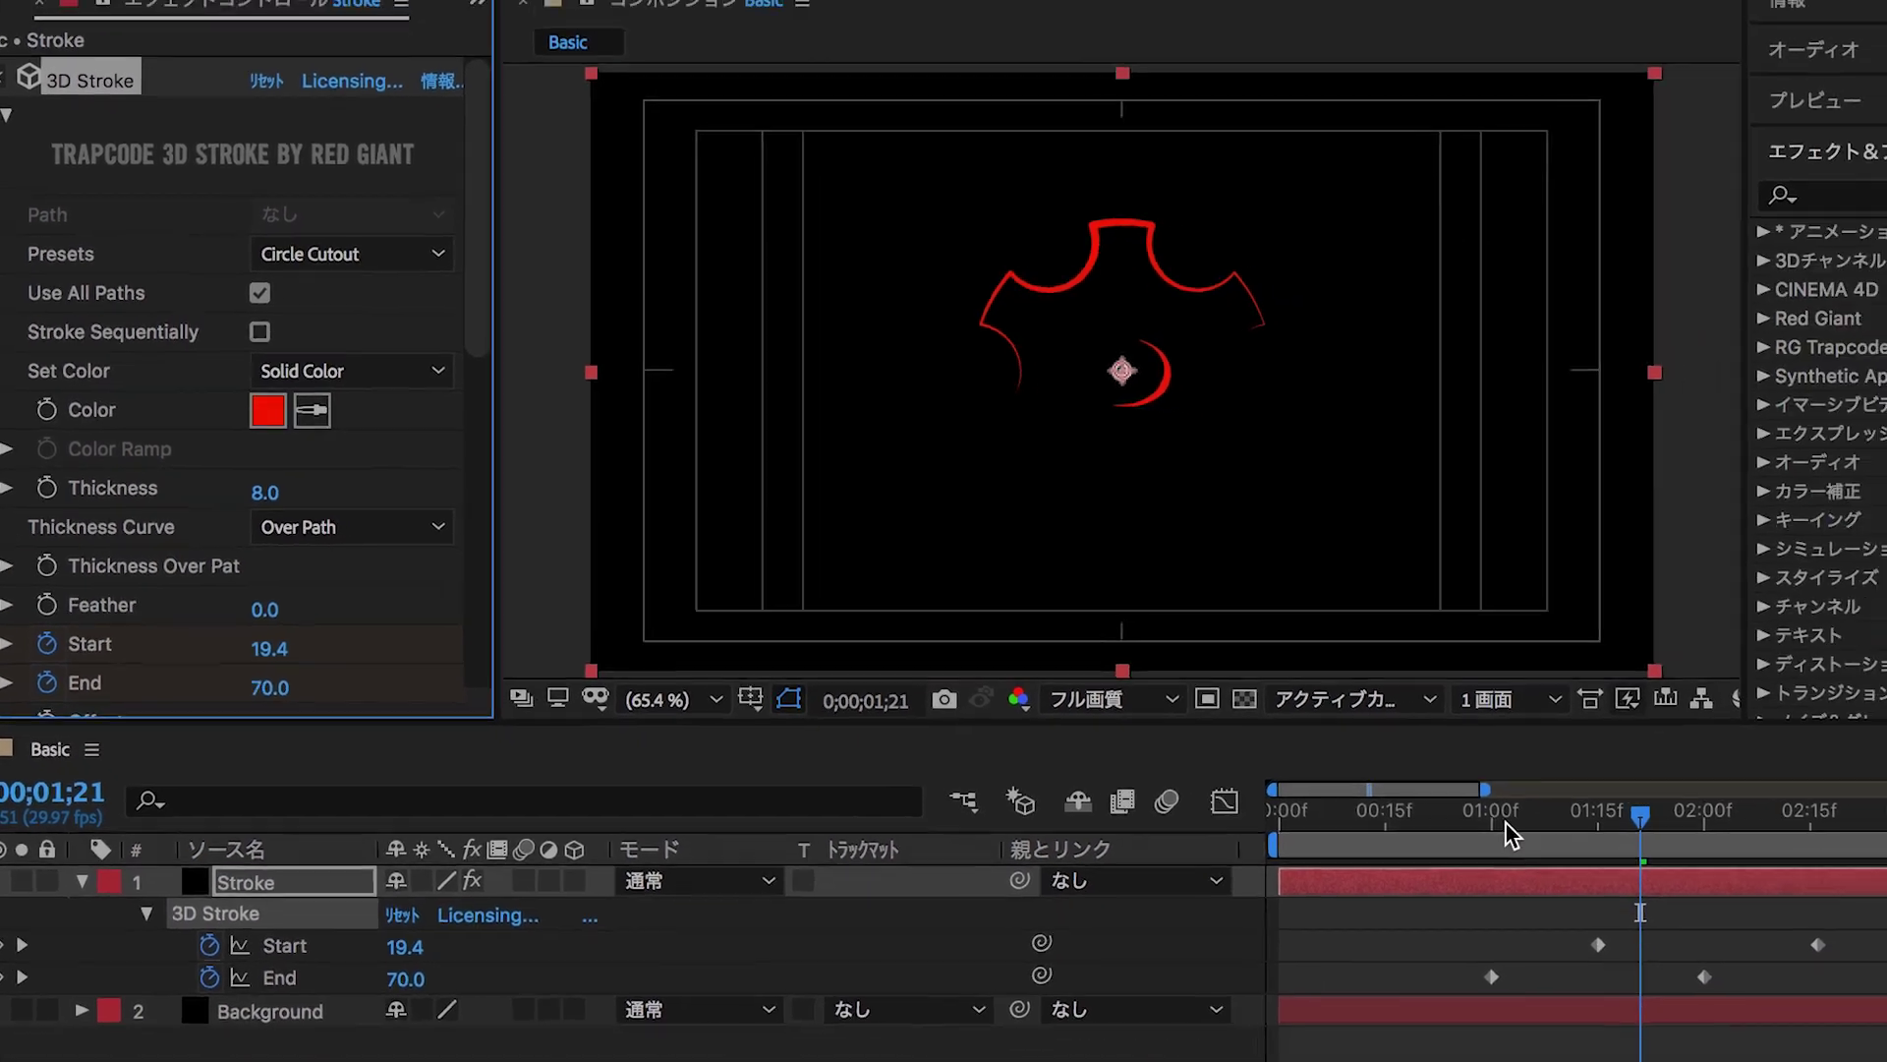
{"action": "left_click_drag", "start_coordinate": [1522, 824], "coordinate": [1382, 795]}
{"action": "key", "text": "space"}
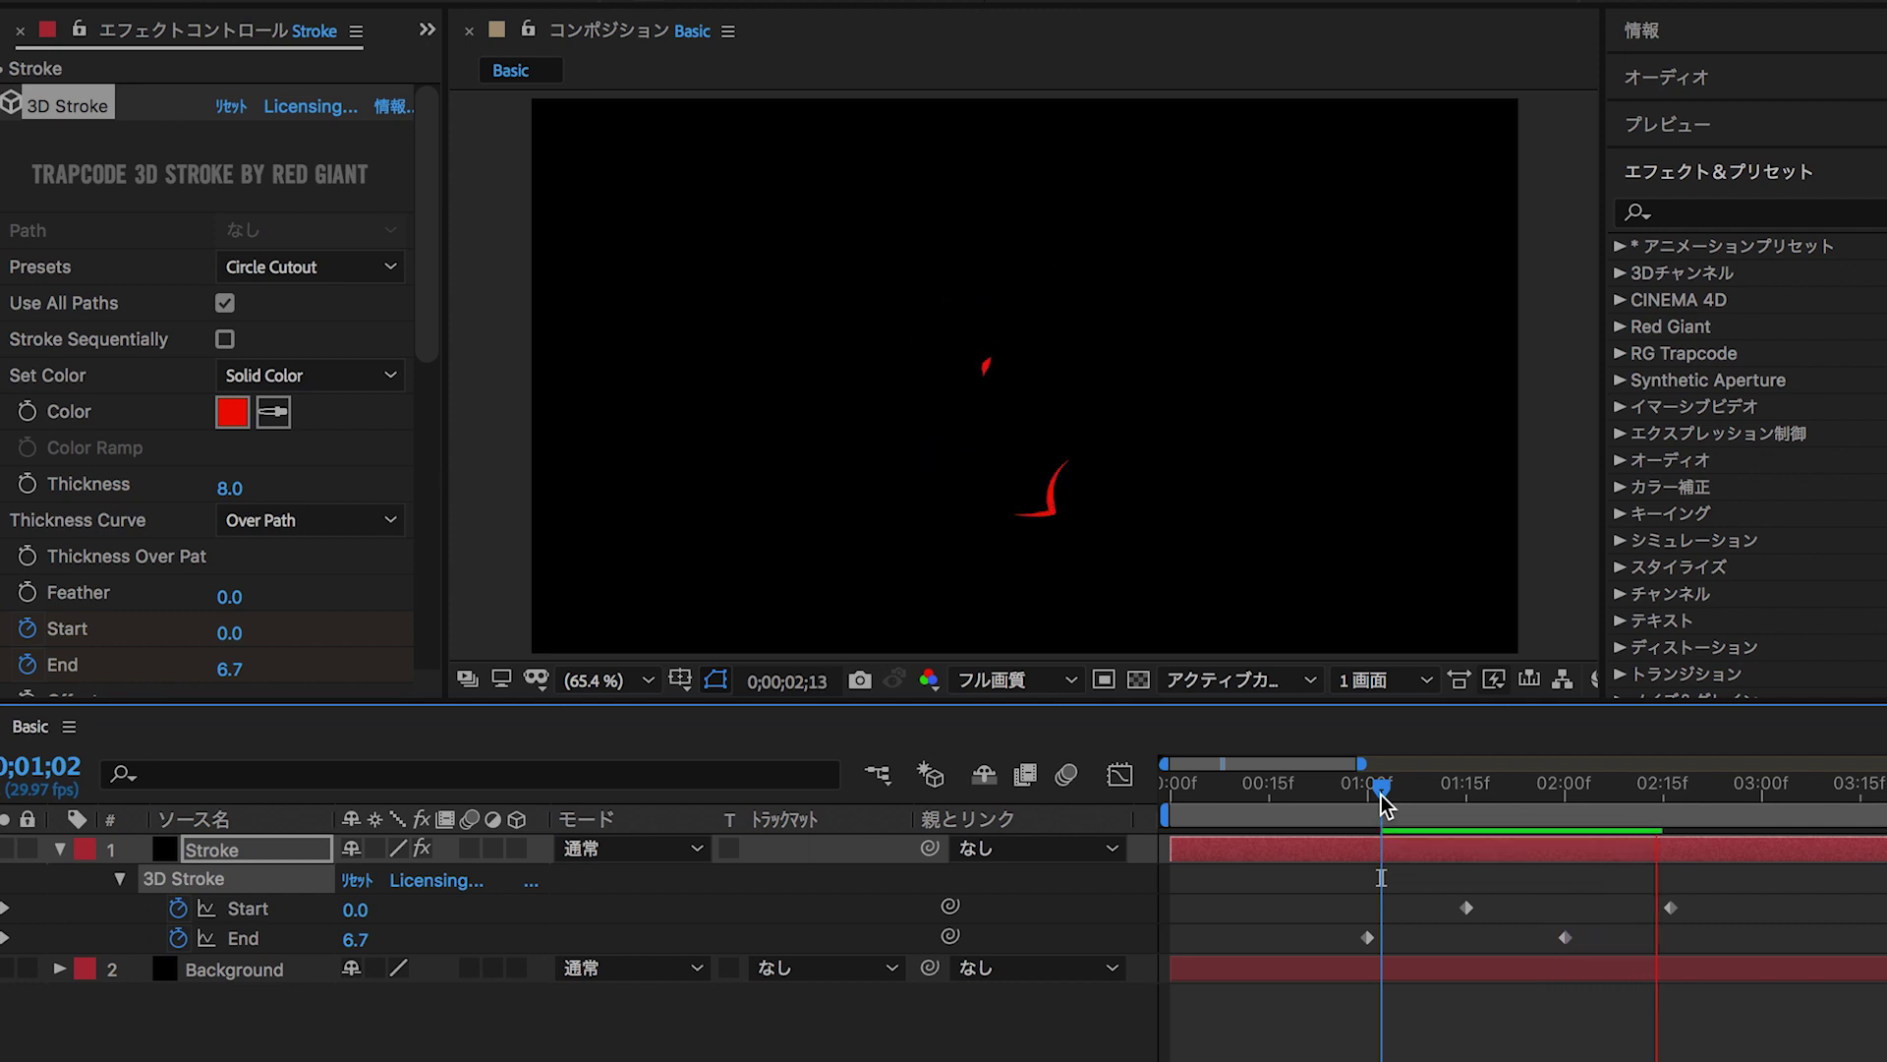
{"action": "key", "text": "space"}
Replay from 01;02 and scrub to 01;18 to check the circle draw-on.
{"action": "left_click", "coordinate": [1383, 795]}
{"action": "key", "text": "space"}
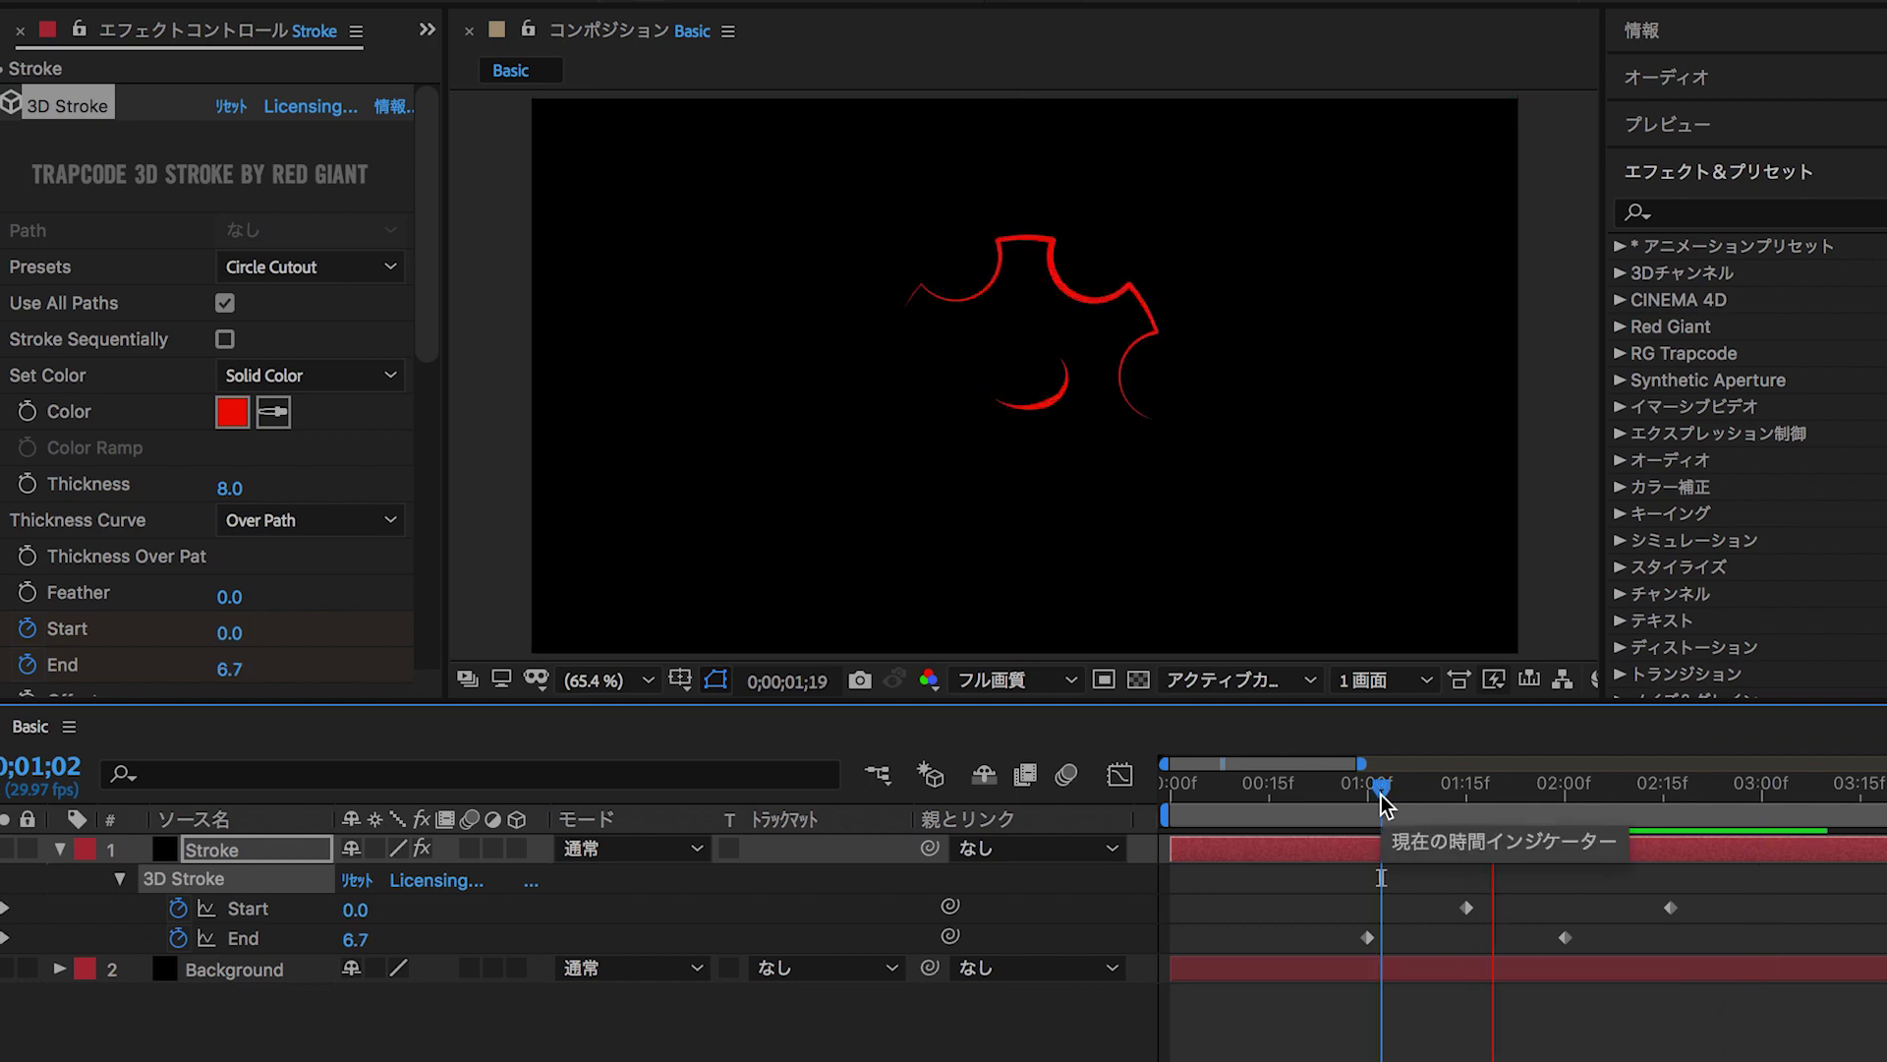
{"action": "key", "text": "space"}
{"action": "left_click_drag", "start_coordinate": [1382, 794], "coordinate": [1486, 798]}
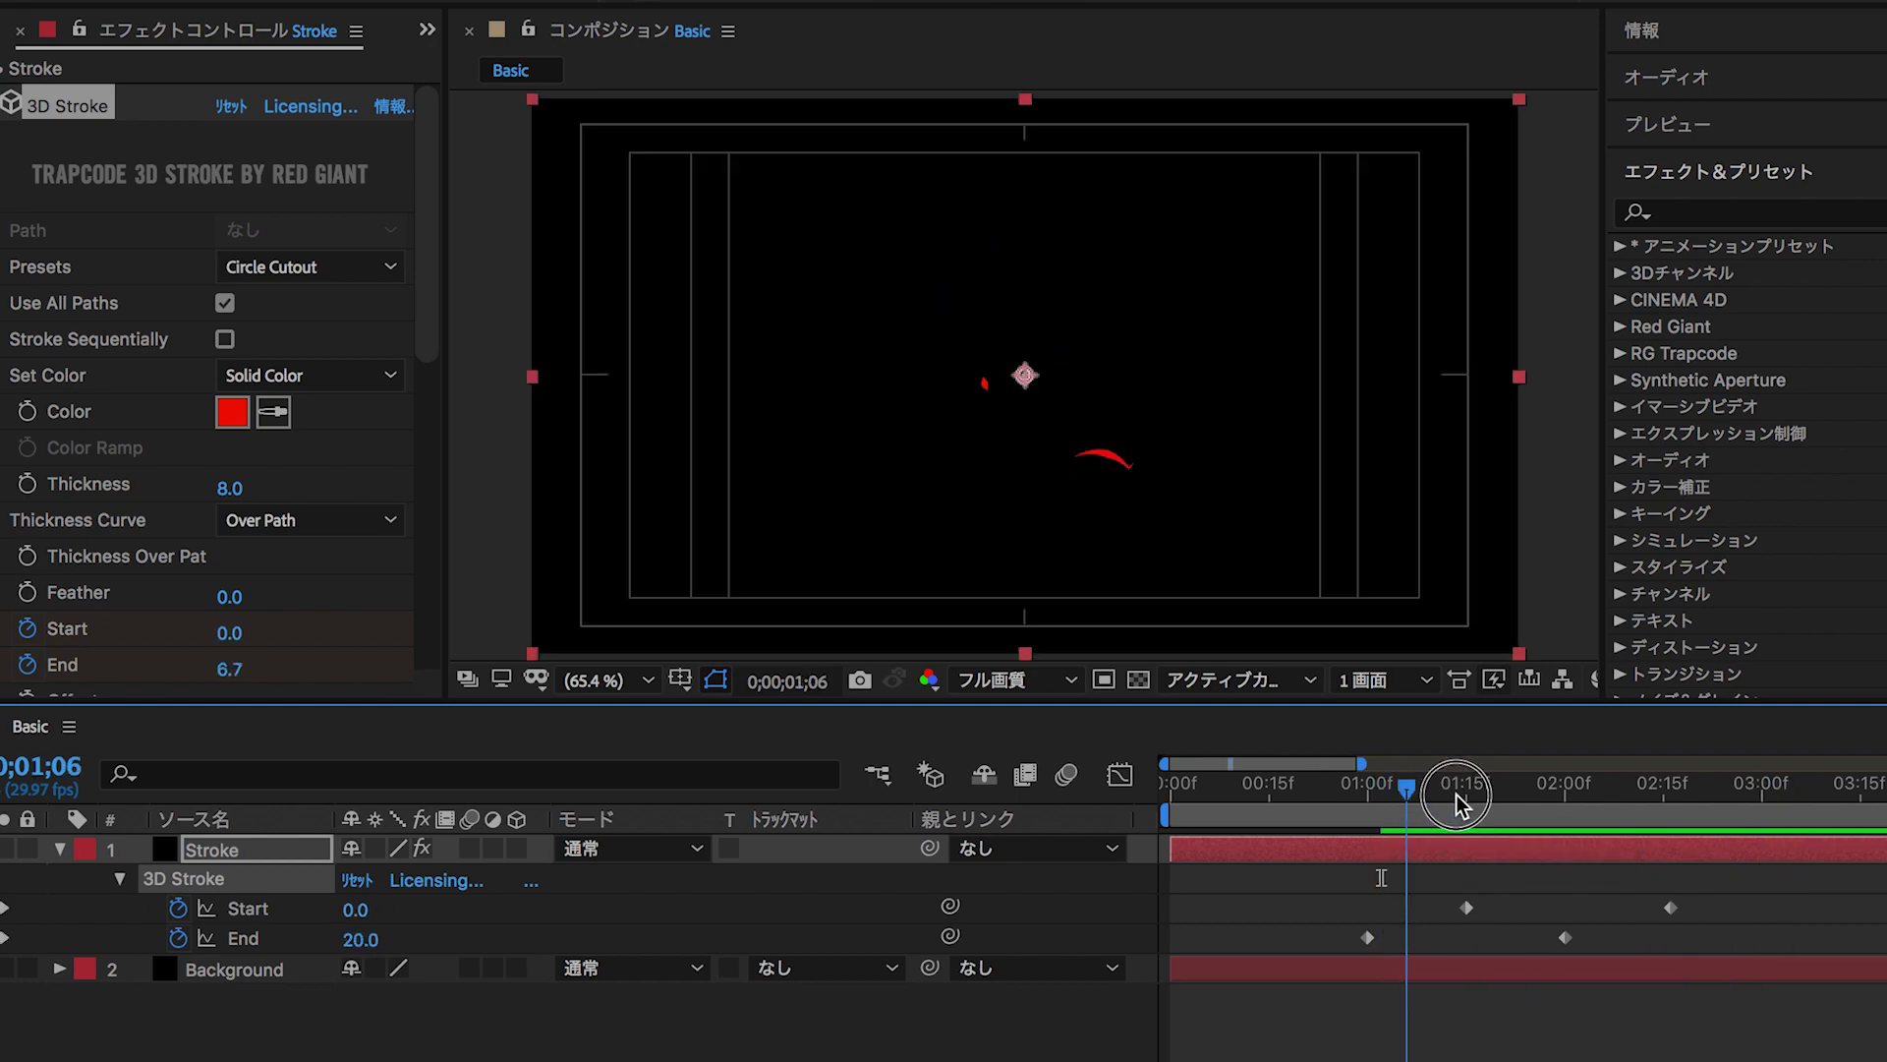
{"action": "left_click", "coordinate": [1760, 214]}
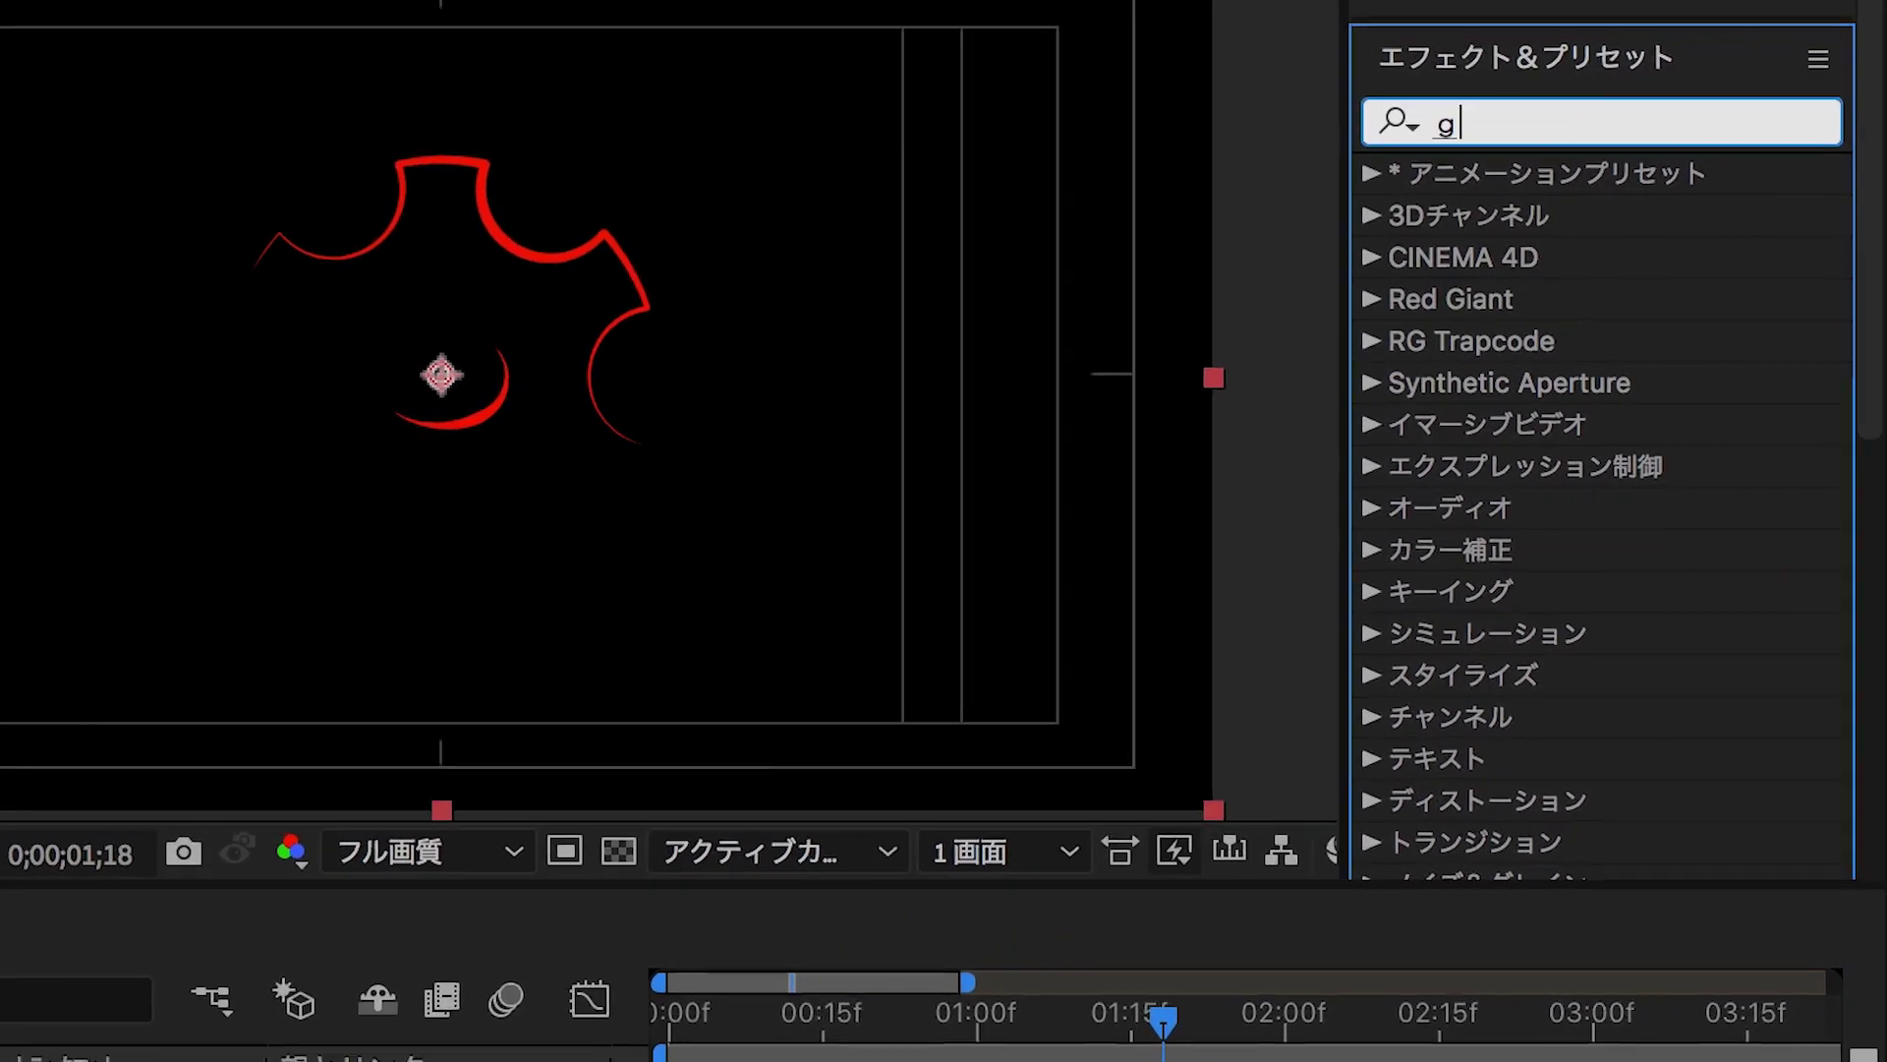
Add the Stylize > グロー glow effect to the Stroke layer and move the current time to 01;03.
{"action": "type", "text": "ぐろー"}
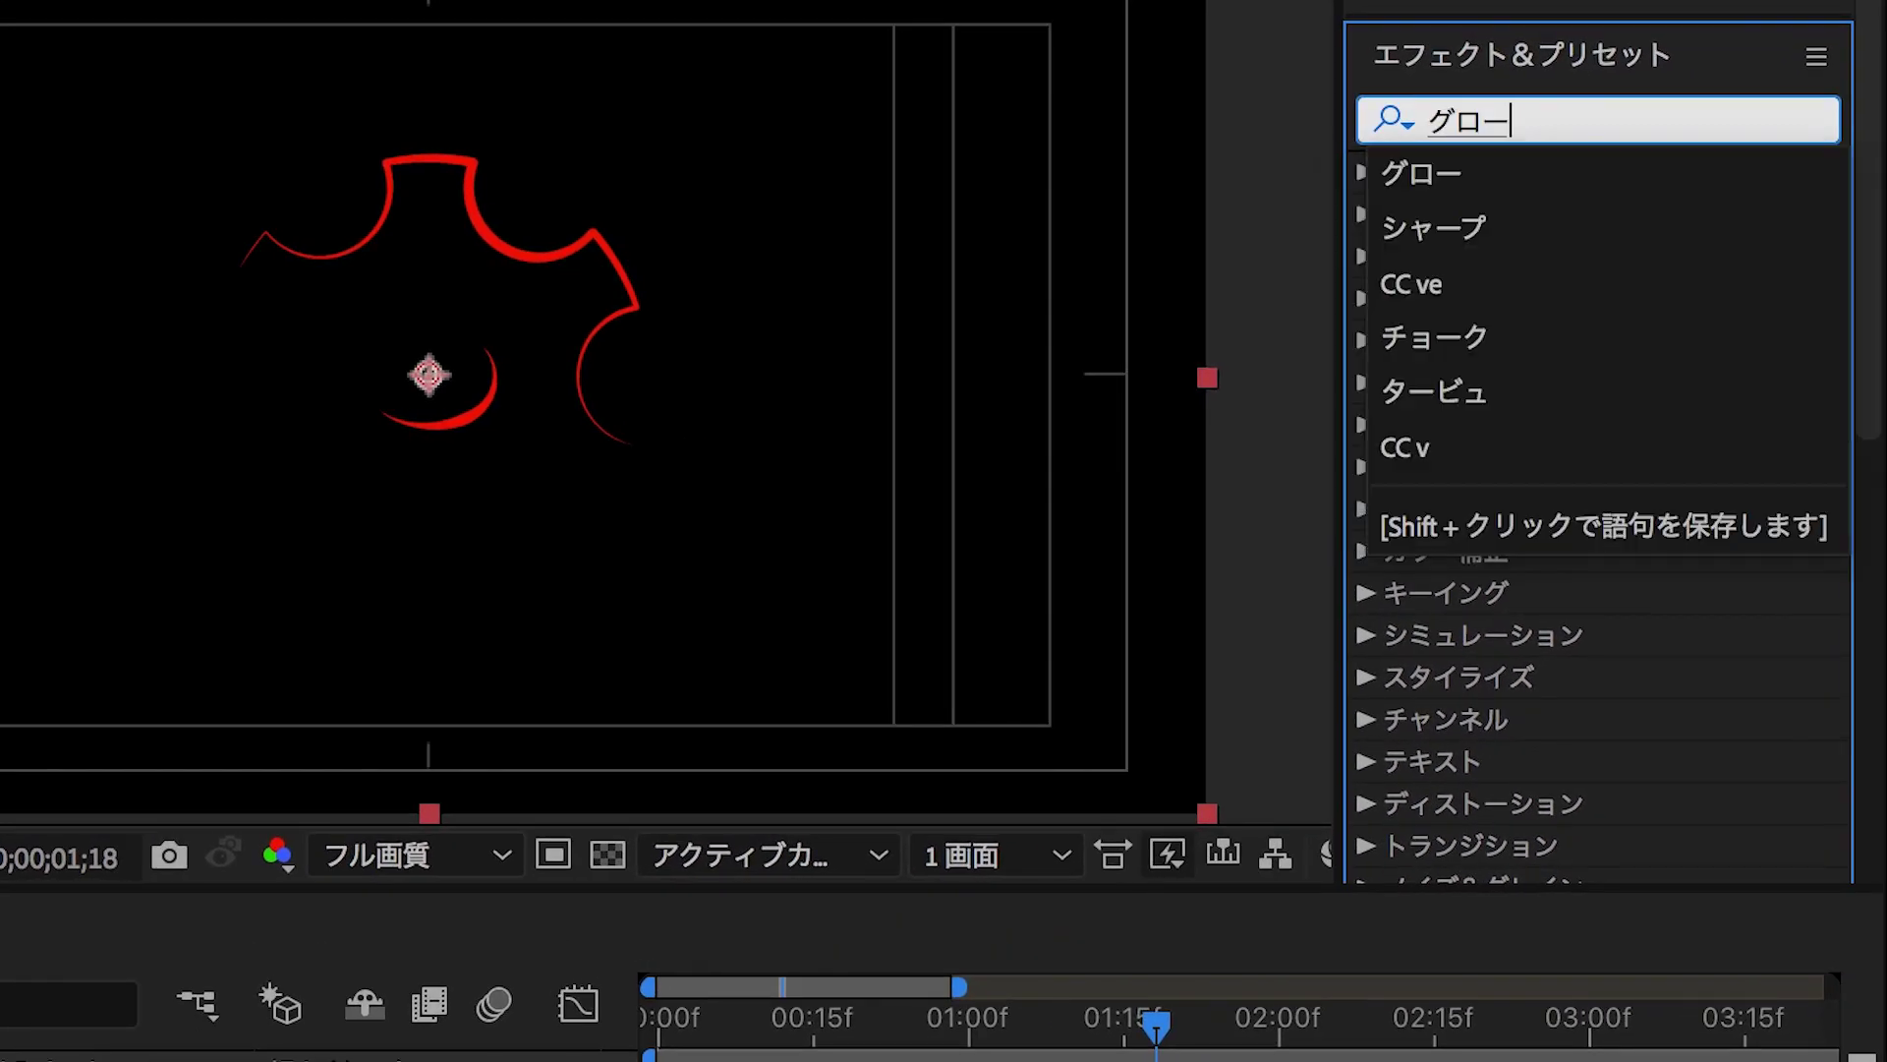
{"action": "key", "text": "Return"}
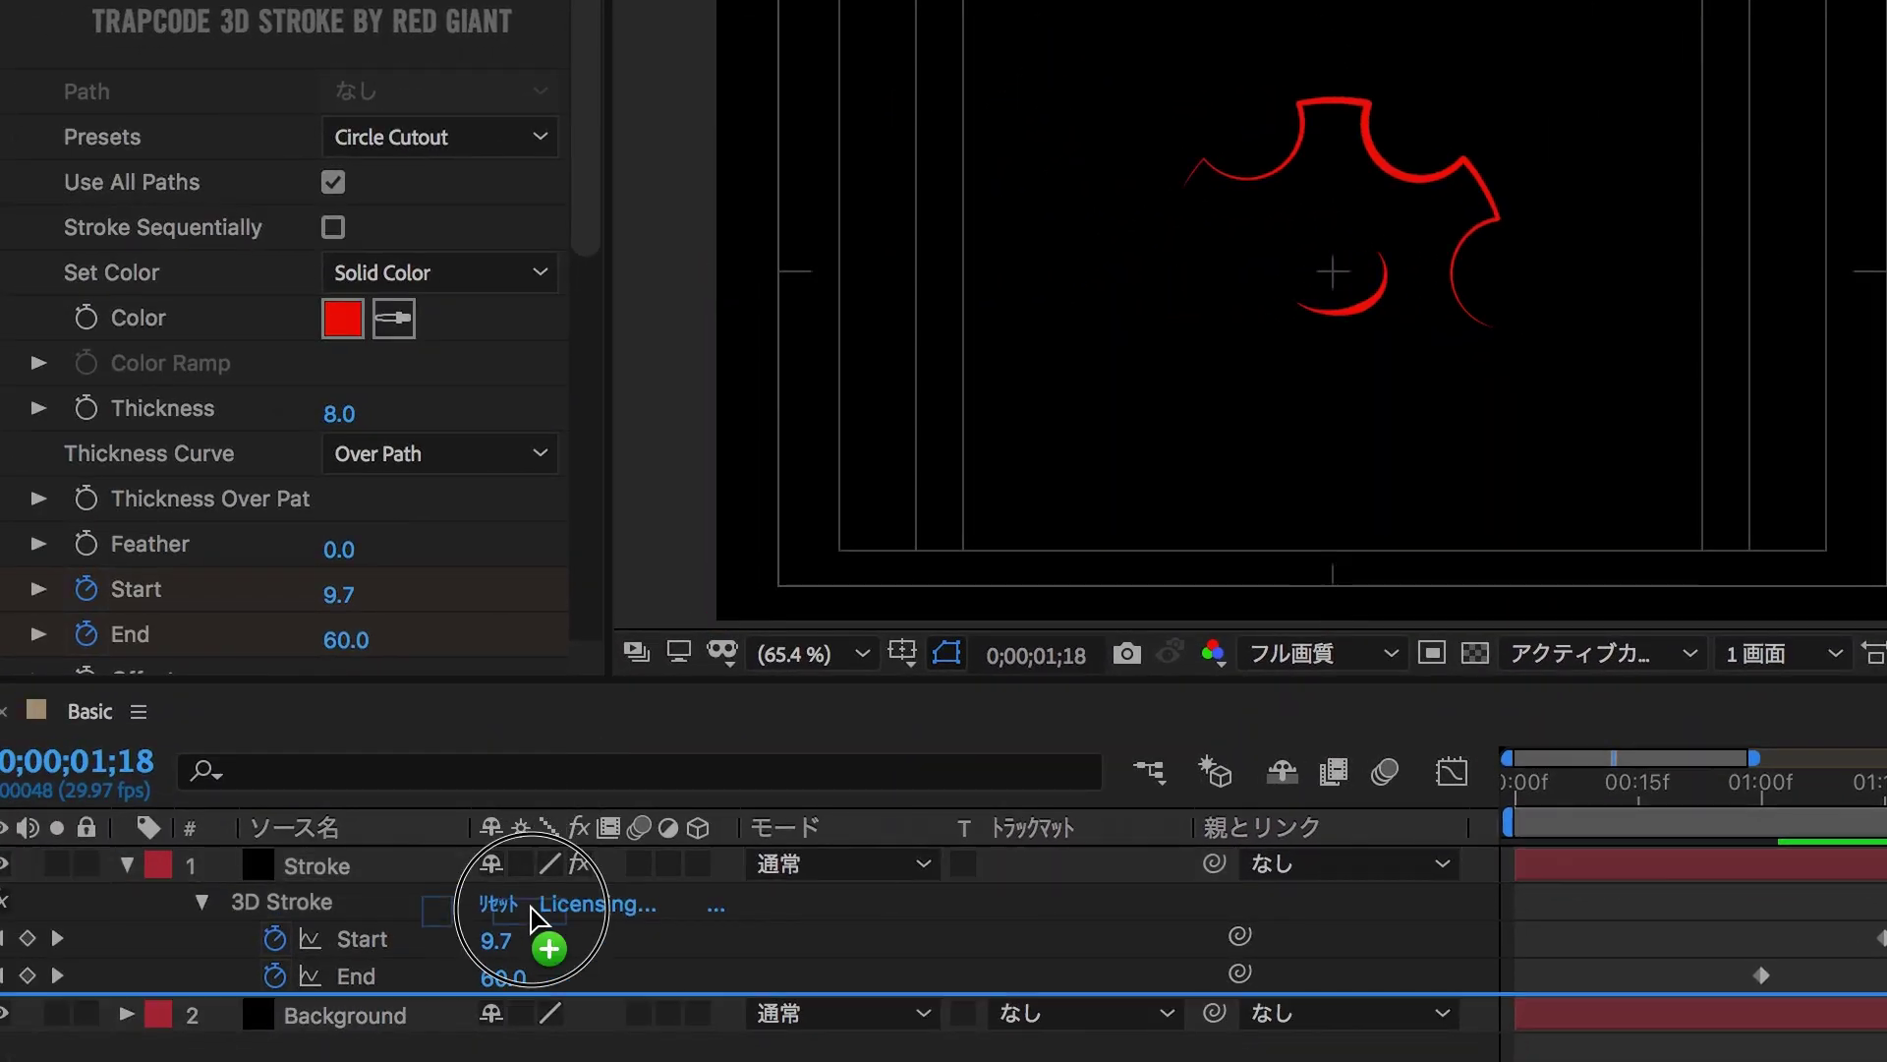
{"action": "left_click_drag", "start_coordinate": [1565, 297], "coordinate": [548, 867]}
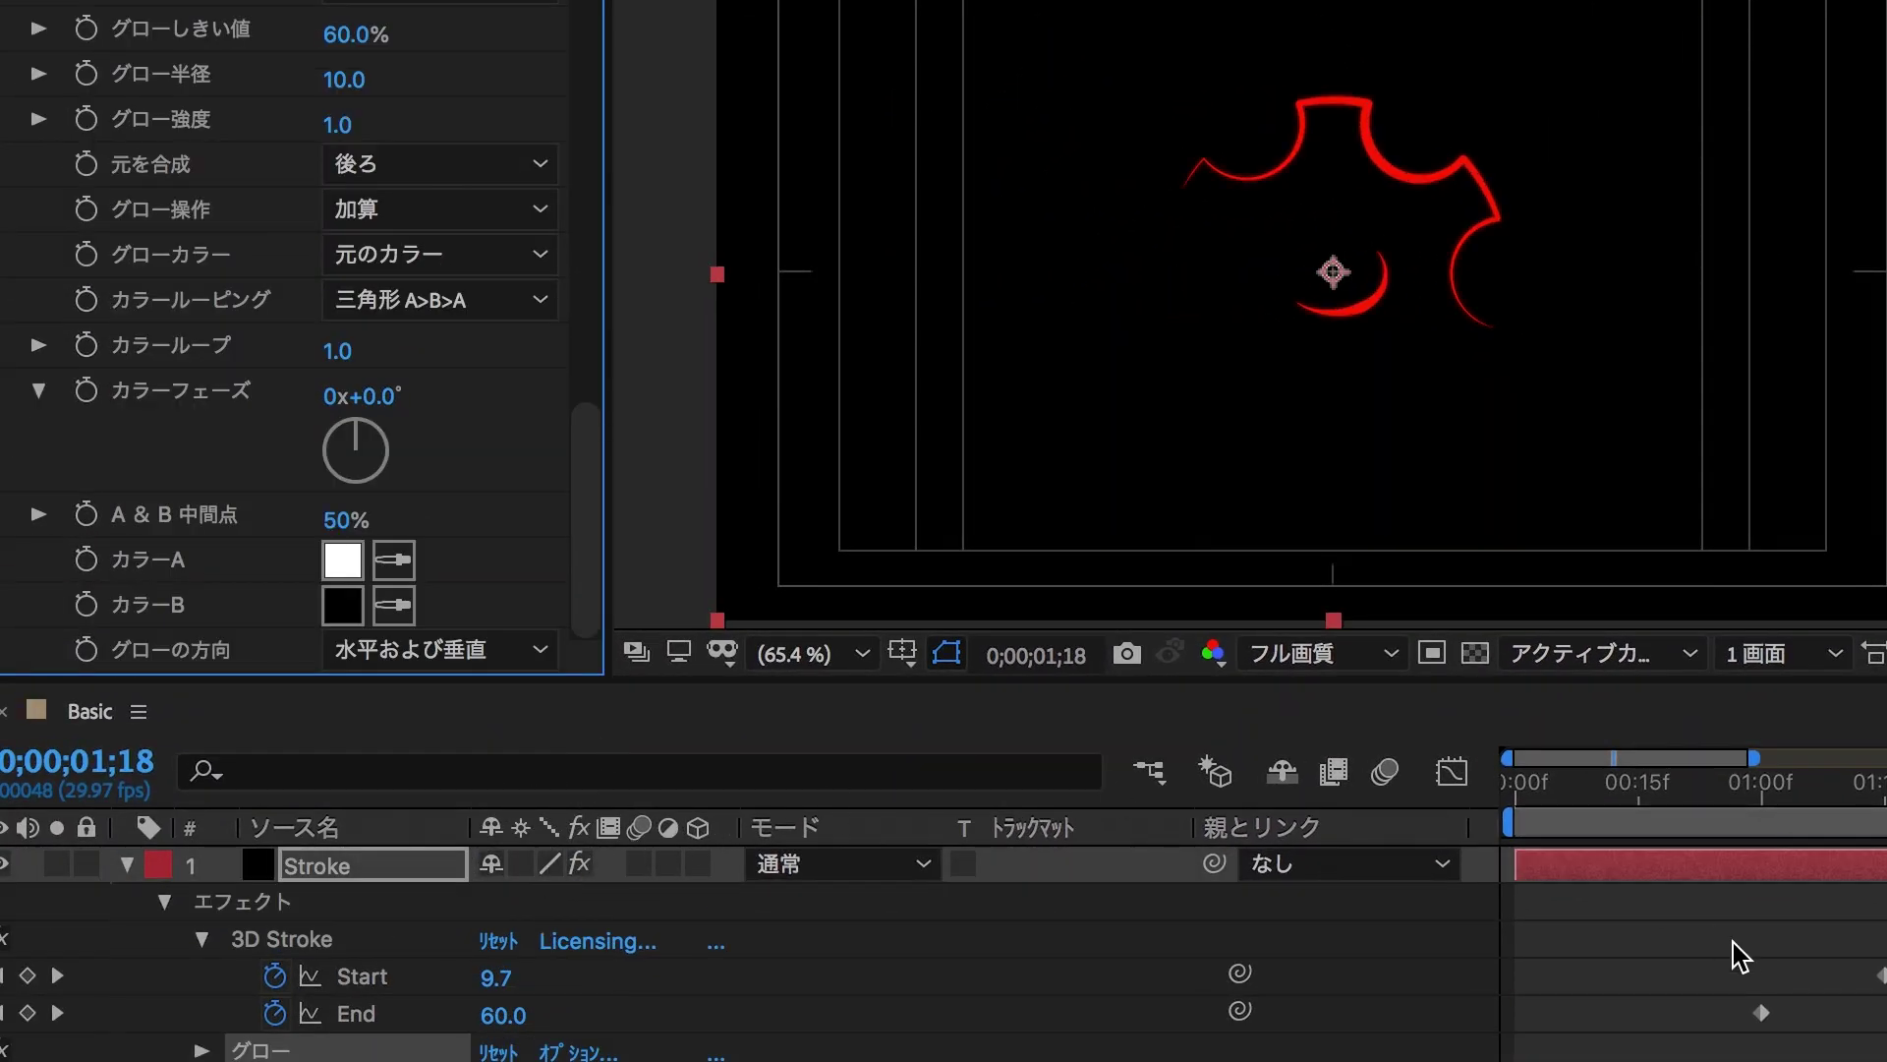
{"action": "left_click", "coordinate": [1791, 809]}
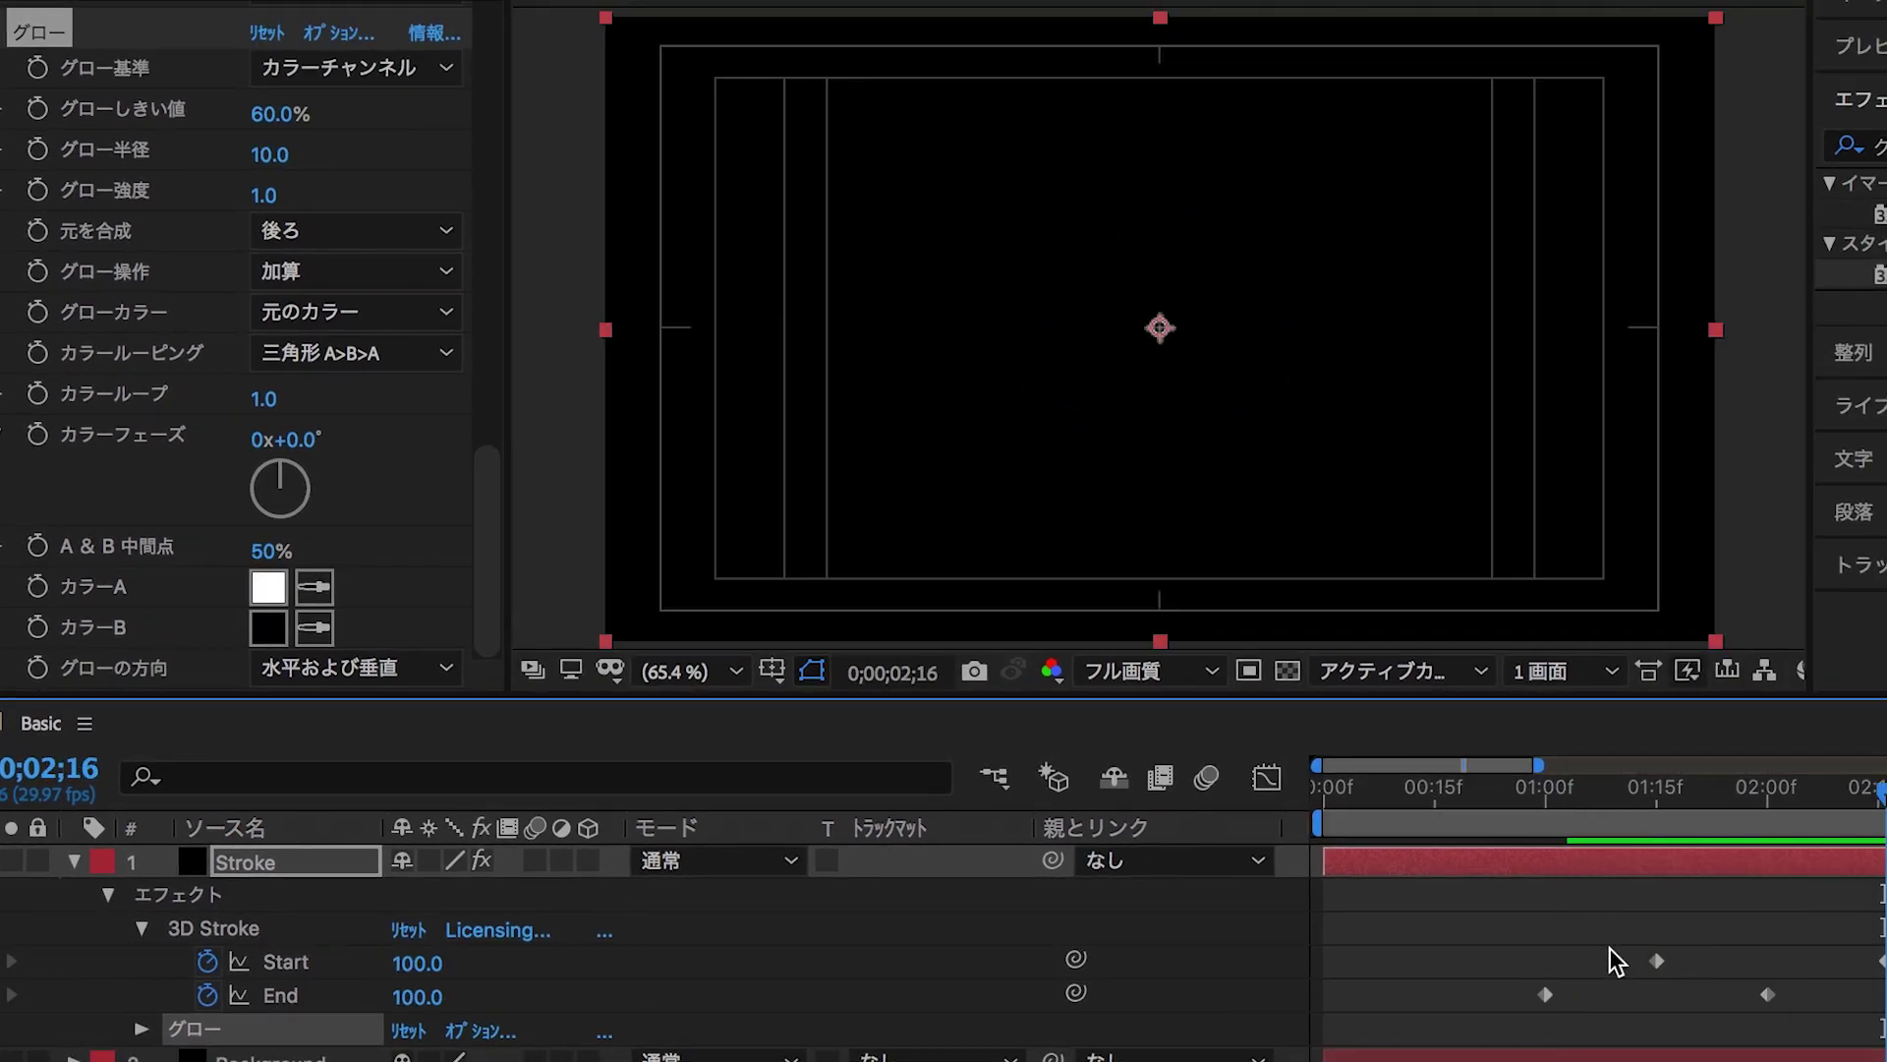
Preview the stroke animation starting from 01;03.
{"action": "mouse_move", "coordinate": [1655, 959]}
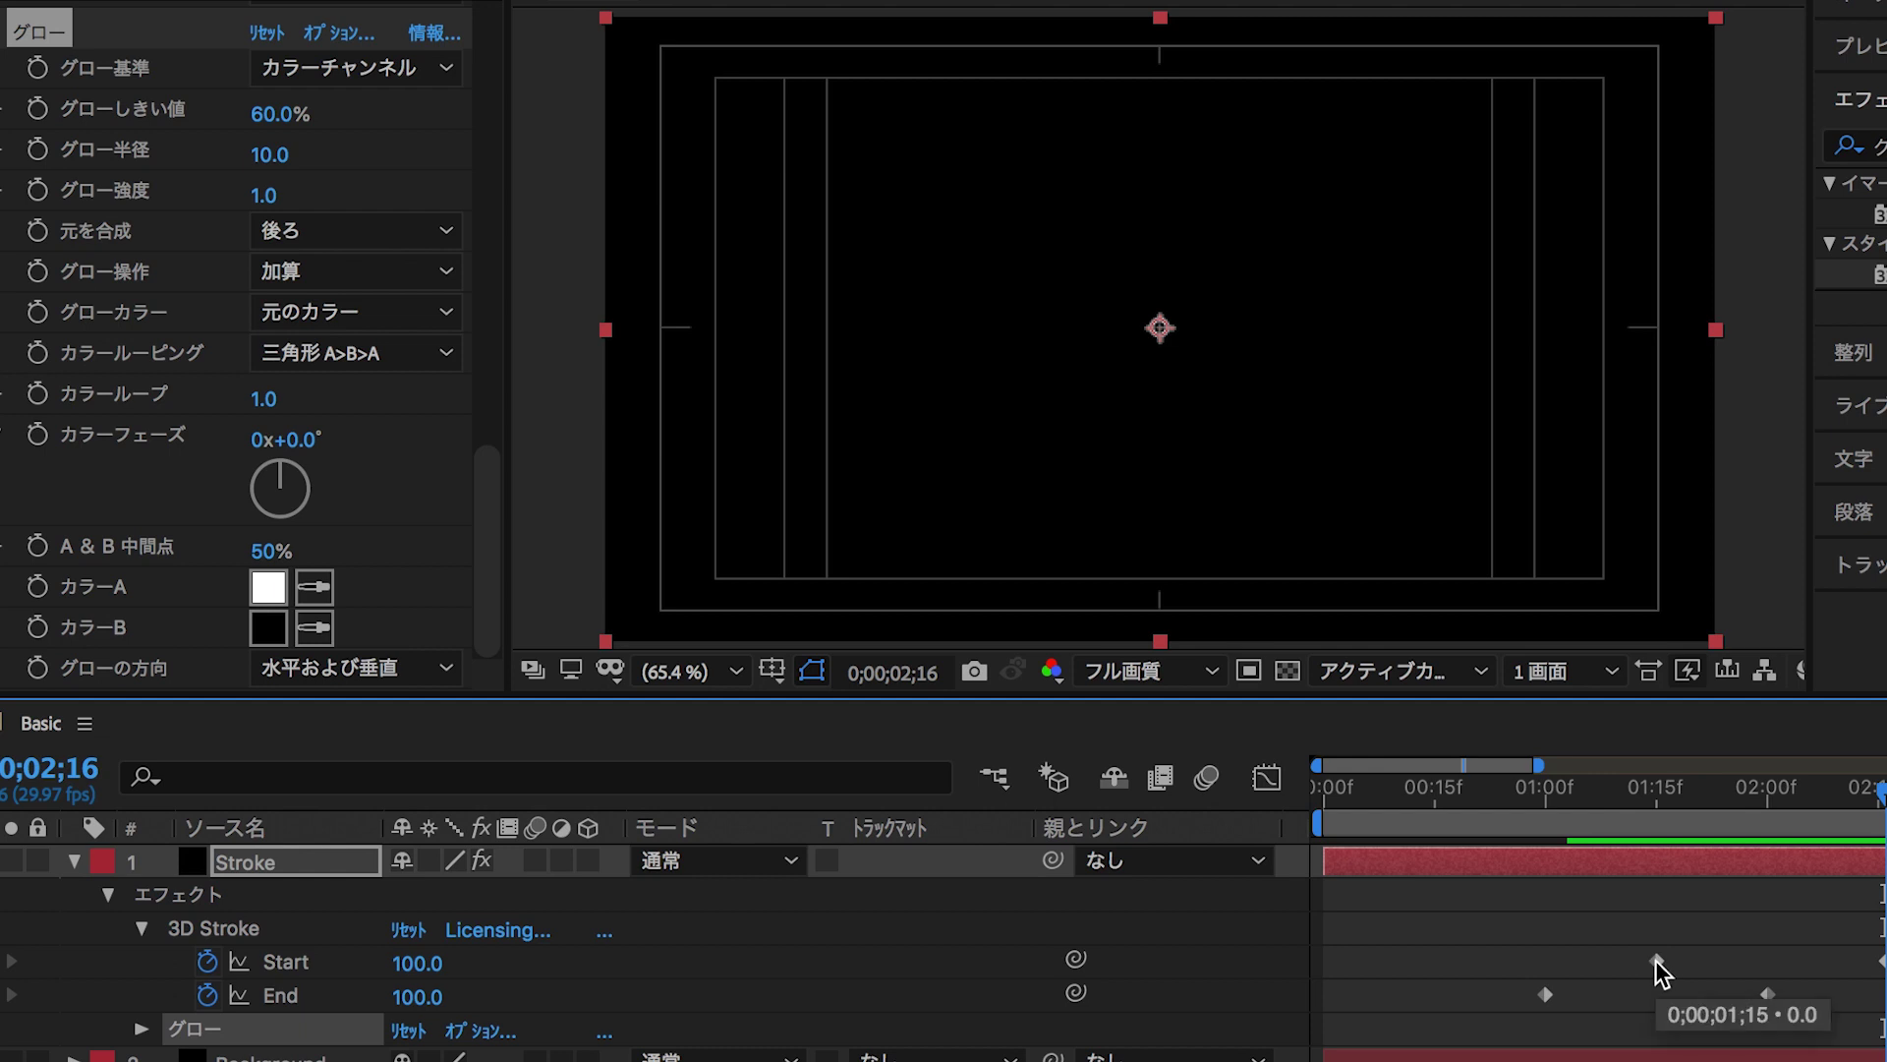
{"action": "left_click", "coordinate": [1568, 792]}
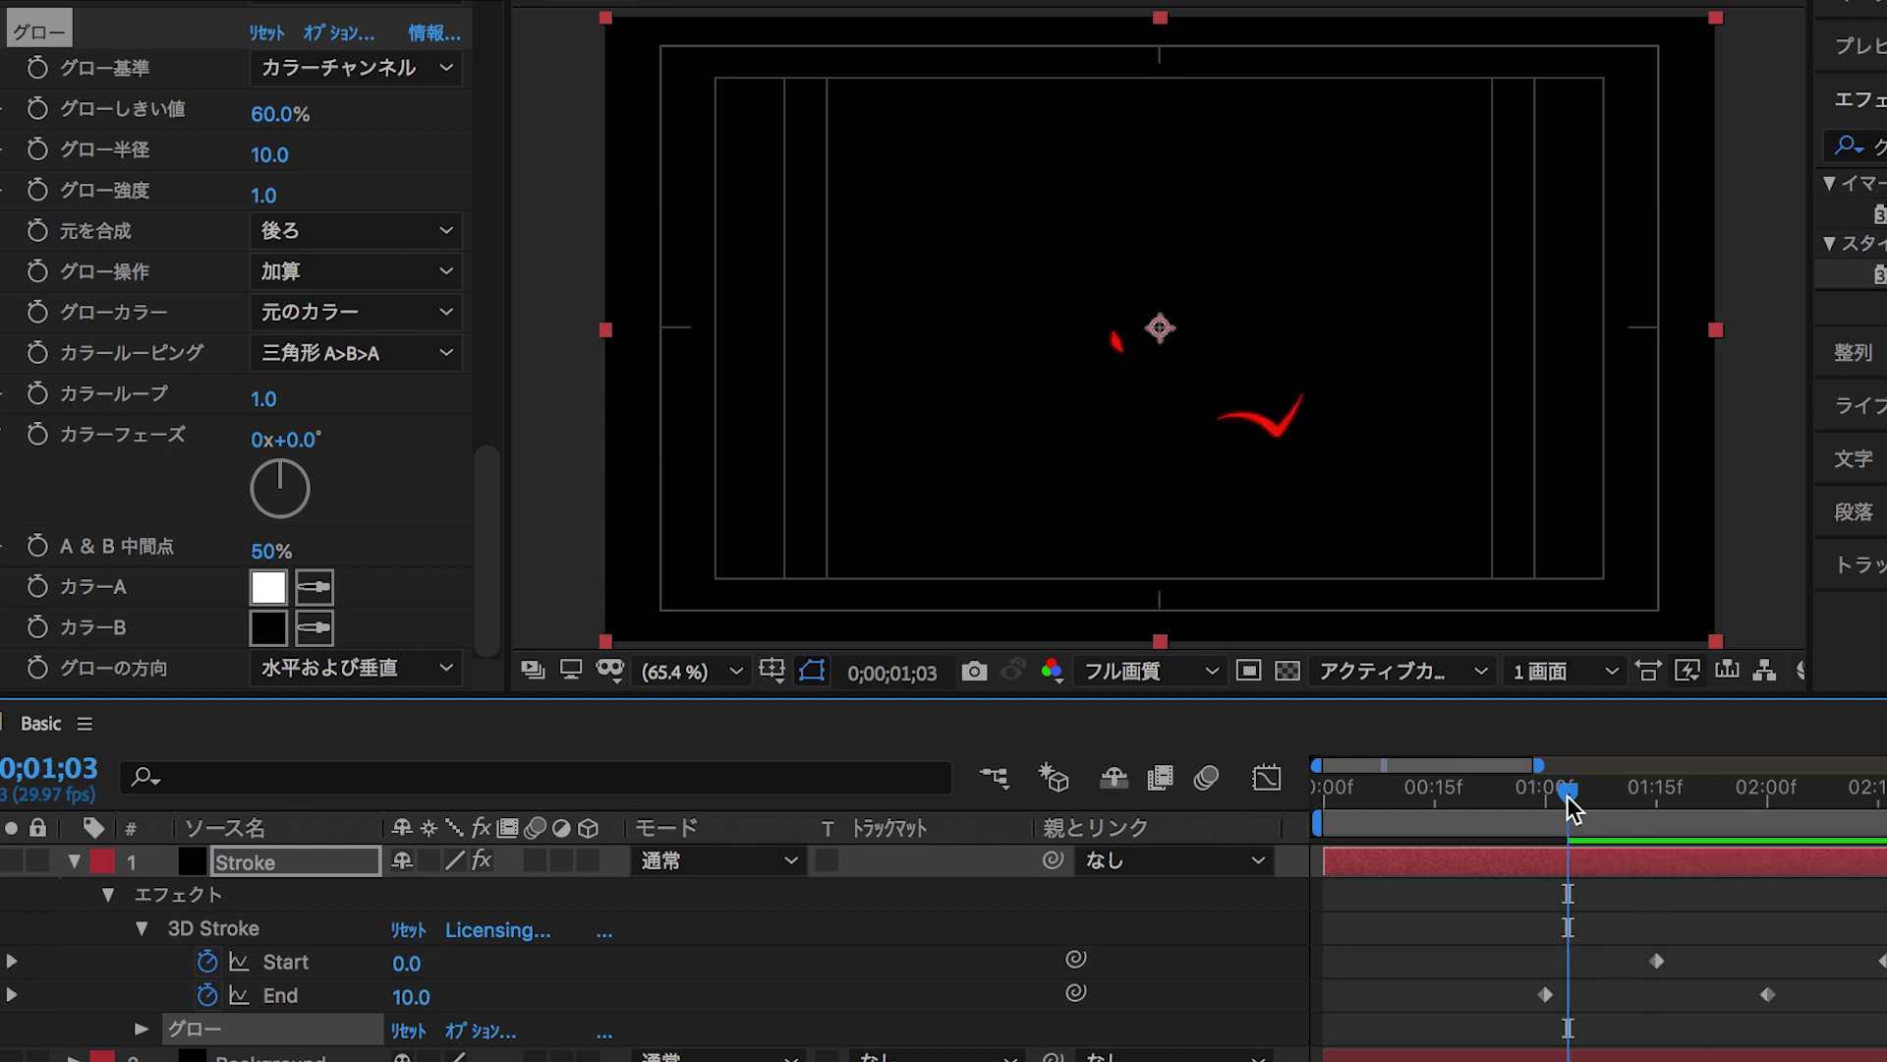
{"action": "key", "text": "space"}
{"action": "key", "text": "space"}
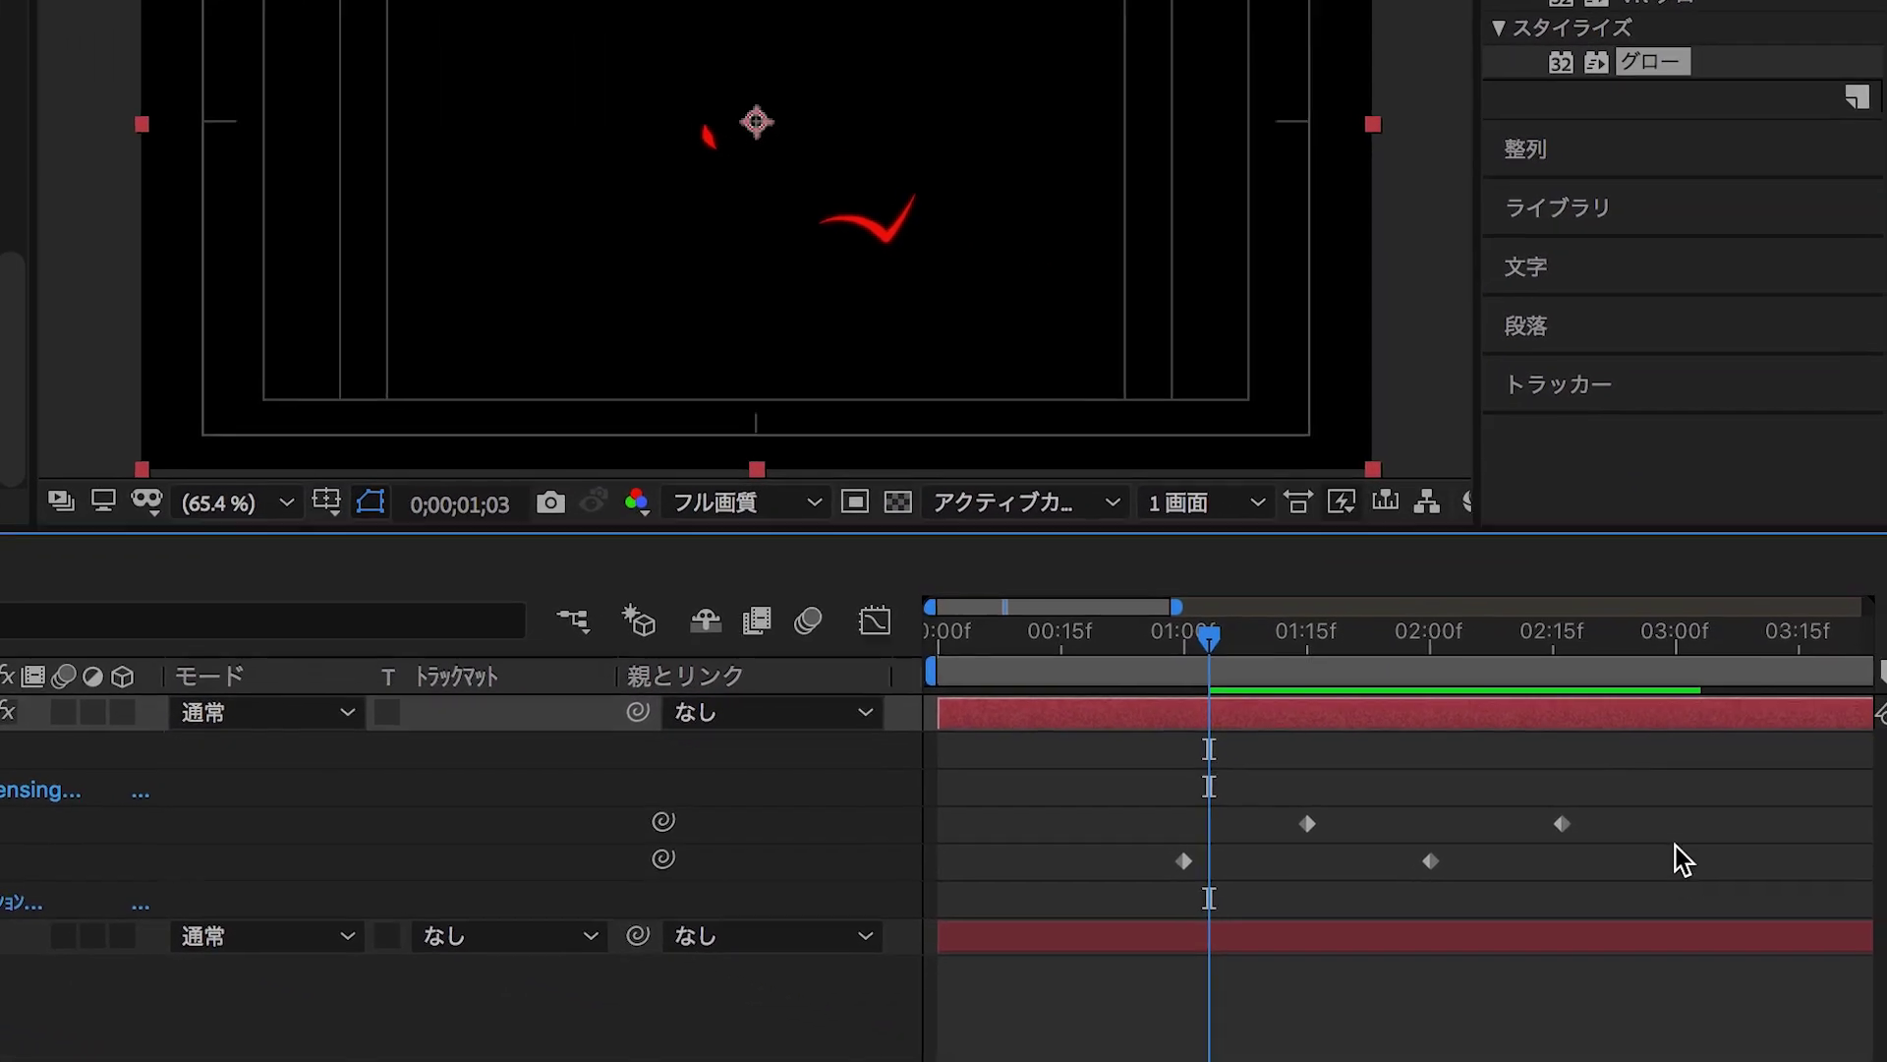
Apply Easy Ease to all four Start and End keyframes and show their speed curves.
{"action": "left_click_drag", "start_coordinate": [1666, 900], "coordinate": [1185, 801]}
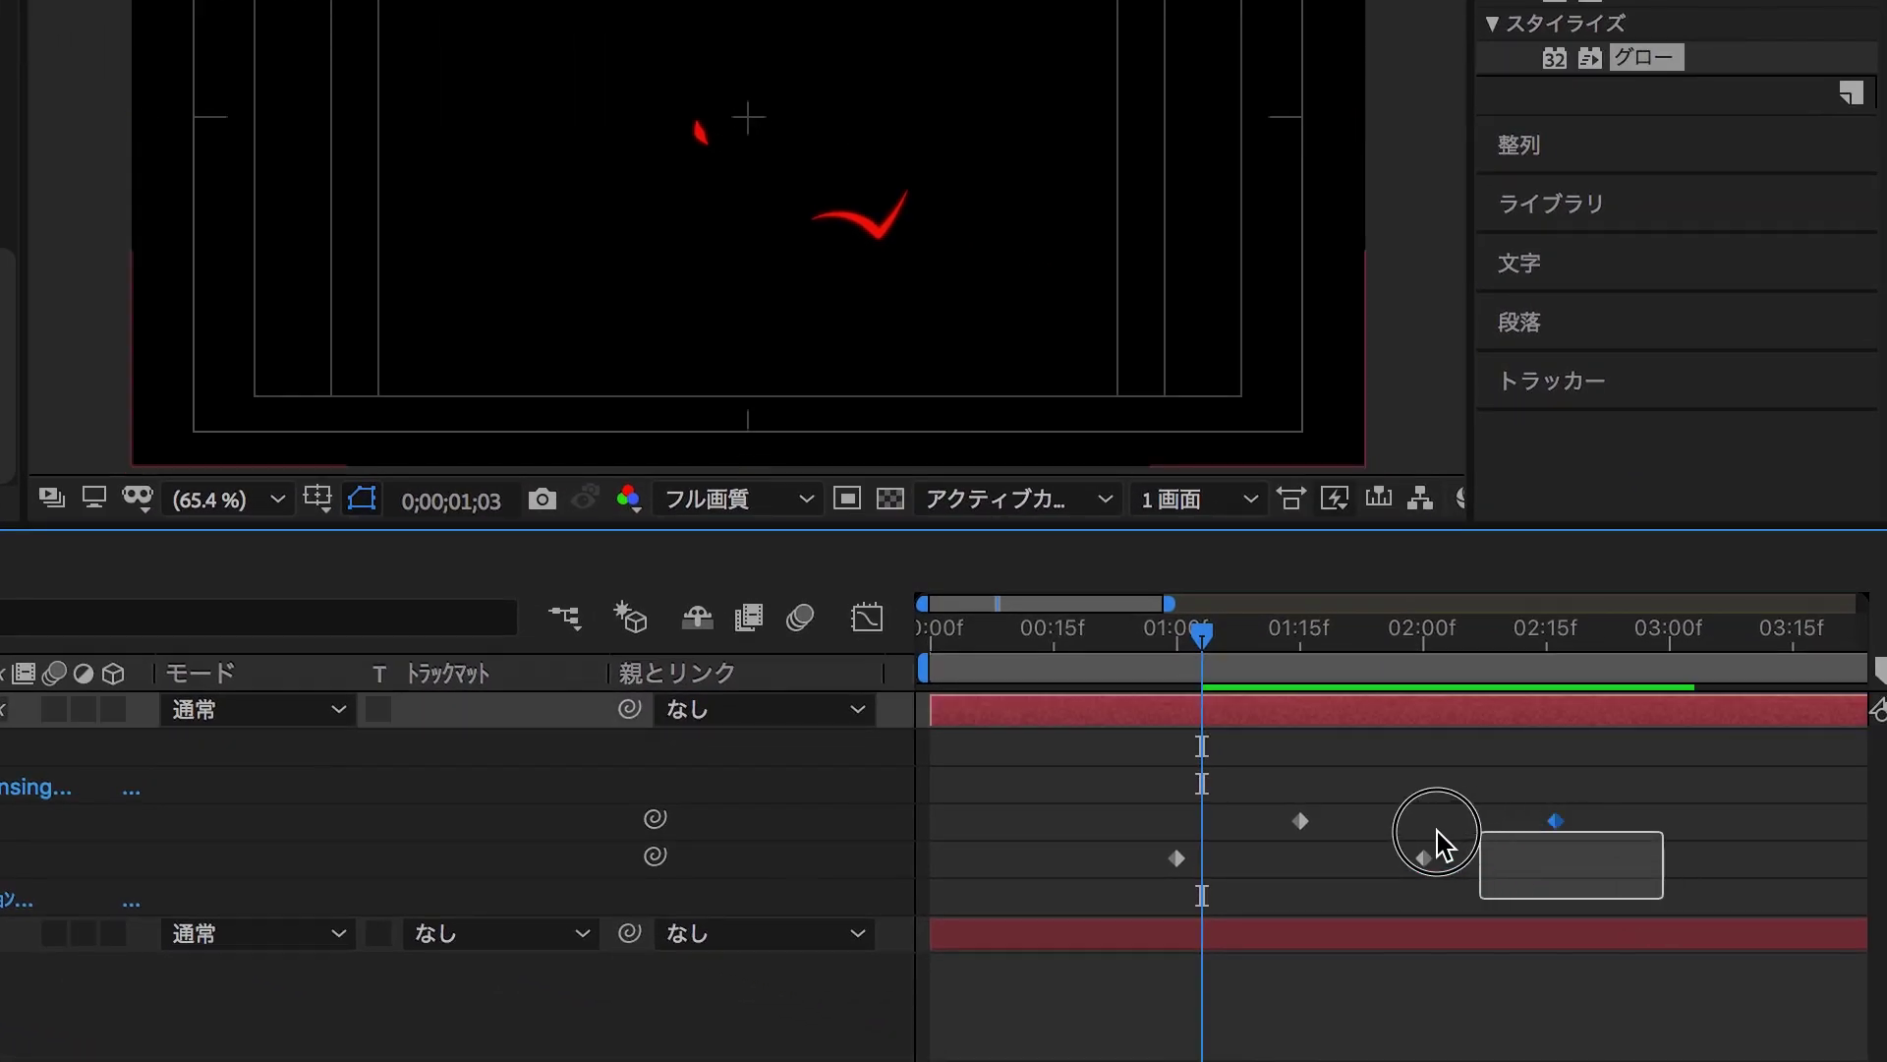
{"action": "right_click", "coordinate": [1178, 869]}
{"action": "mouse_move", "coordinate": [1258, 1052]}
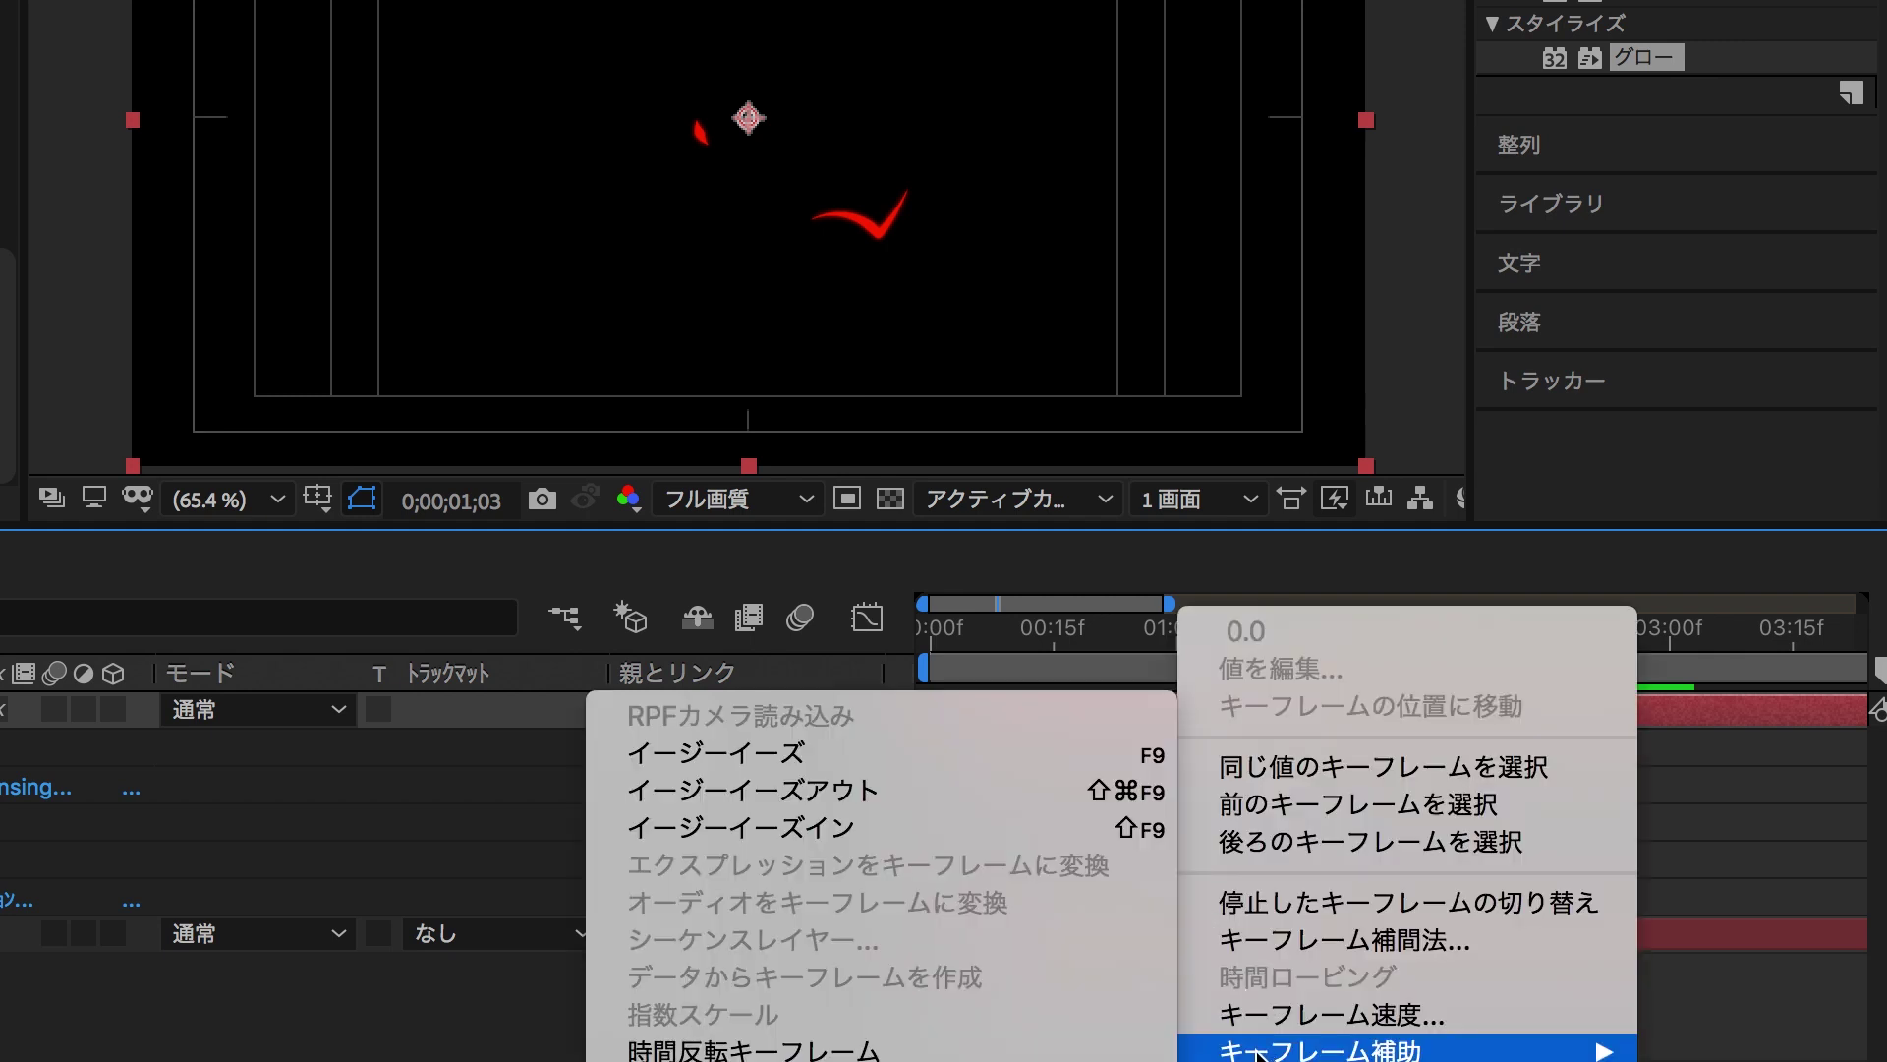
{"action": "left_click", "coordinate": [798, 759]}
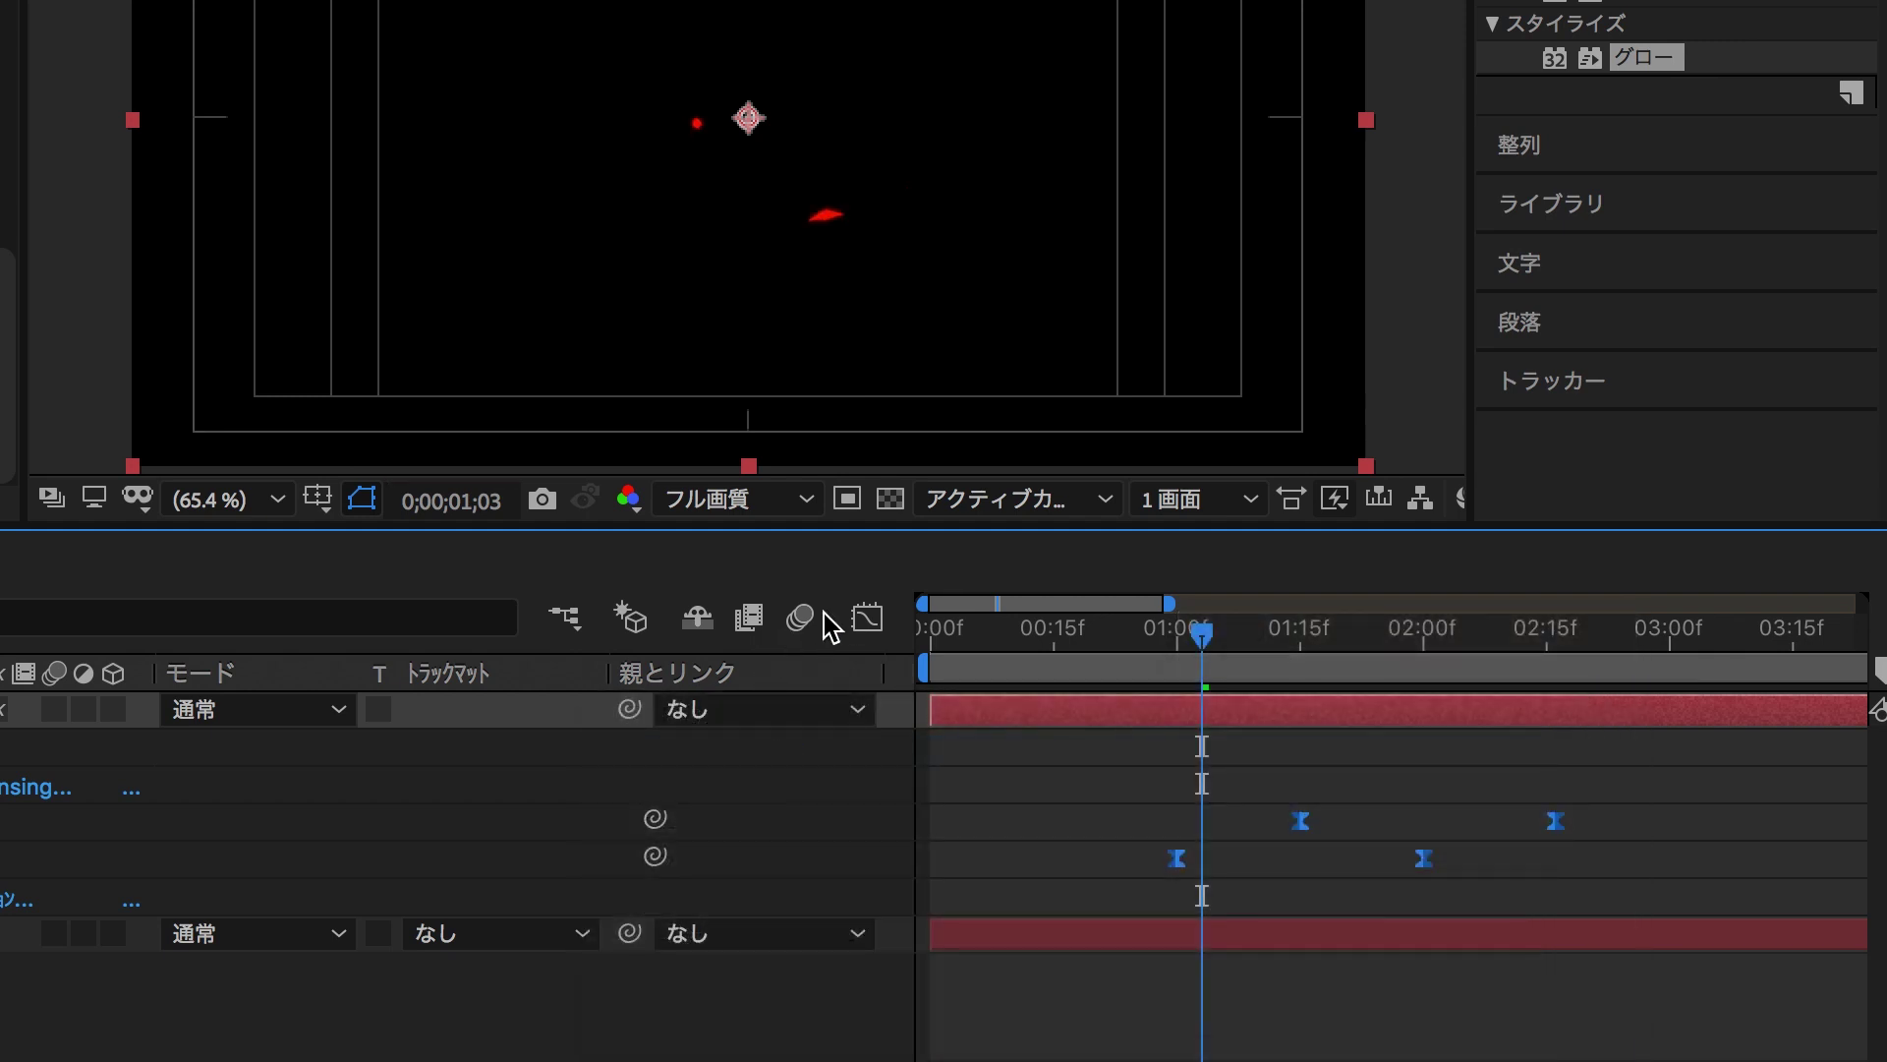
{"action": "left_click", "coordinate": [868, 617]}
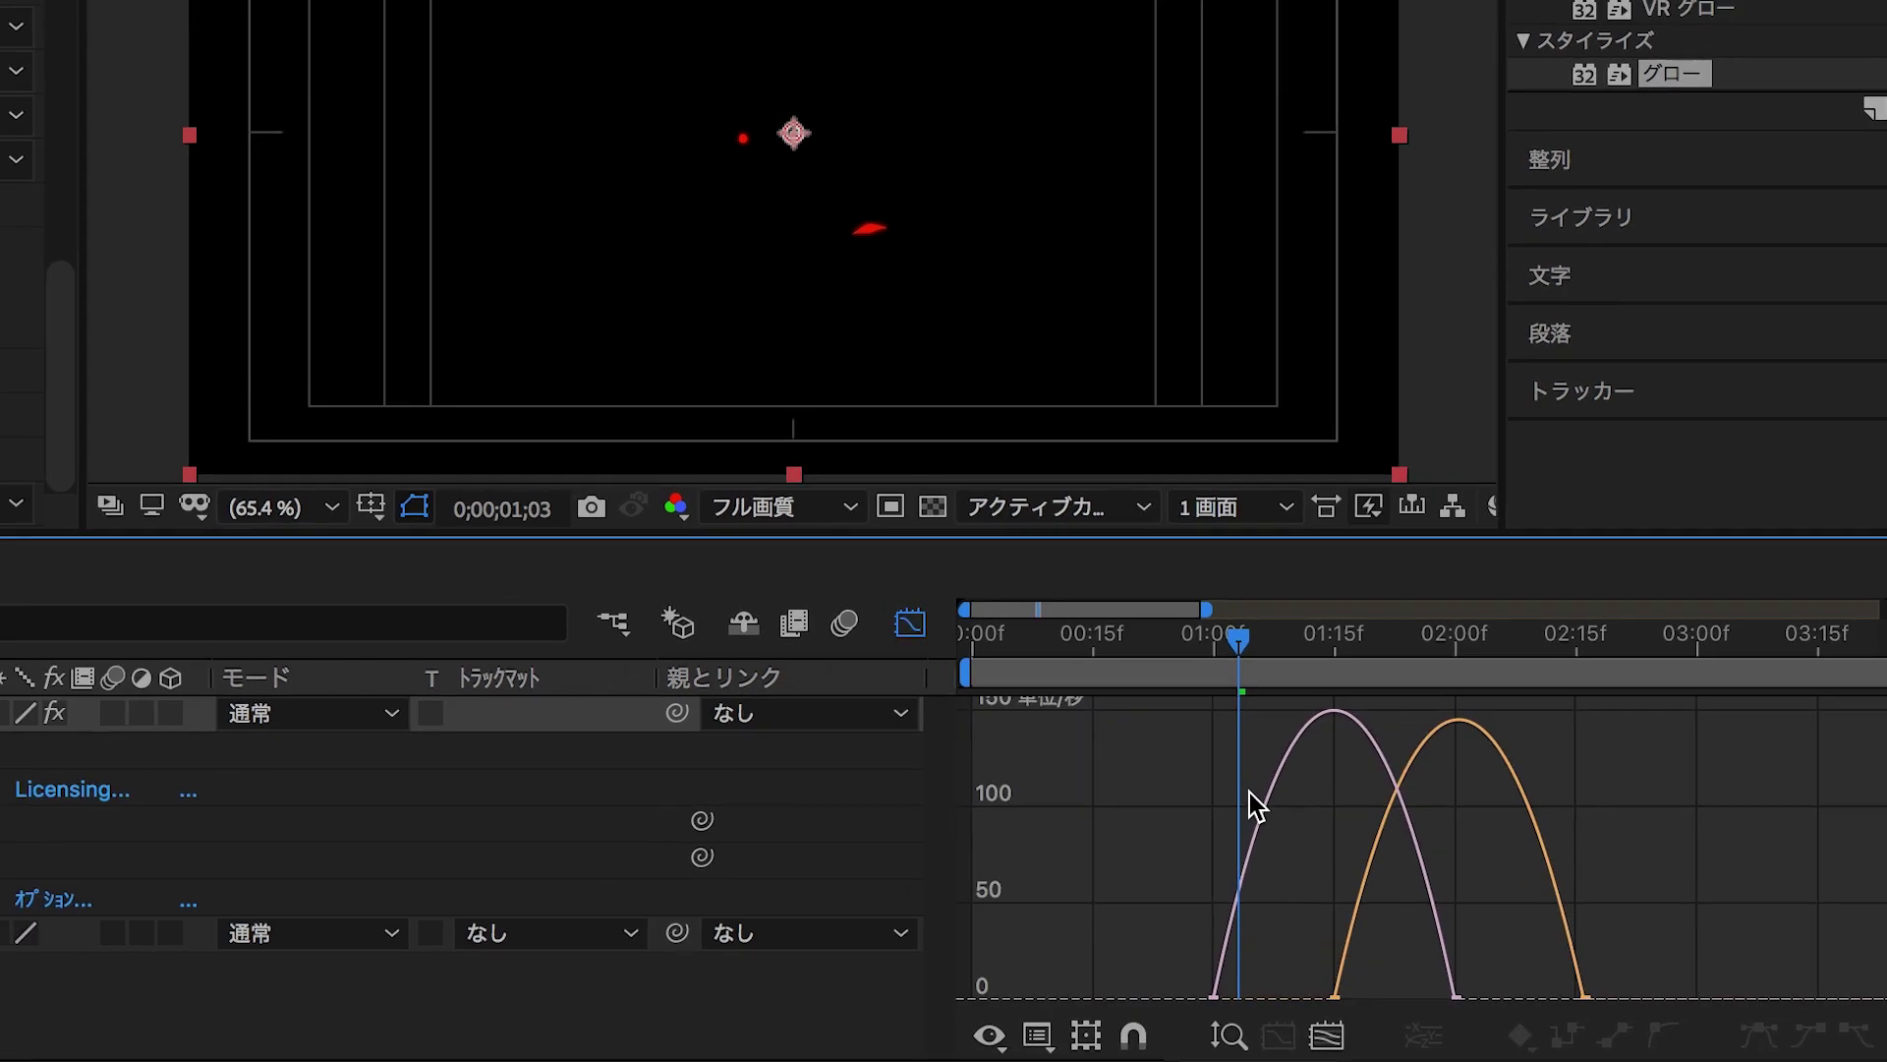
Stretch the ease influence into the later End keyframe on the speed graph.
{"action": "scroll", "coordinate": [1349, 828], "scroll_direction": "down", "scroll_amount": 3}
{"action": "scroll", "coordinate": [1348, 827], "scroll_direction": "right", "scroll_amount": 2}
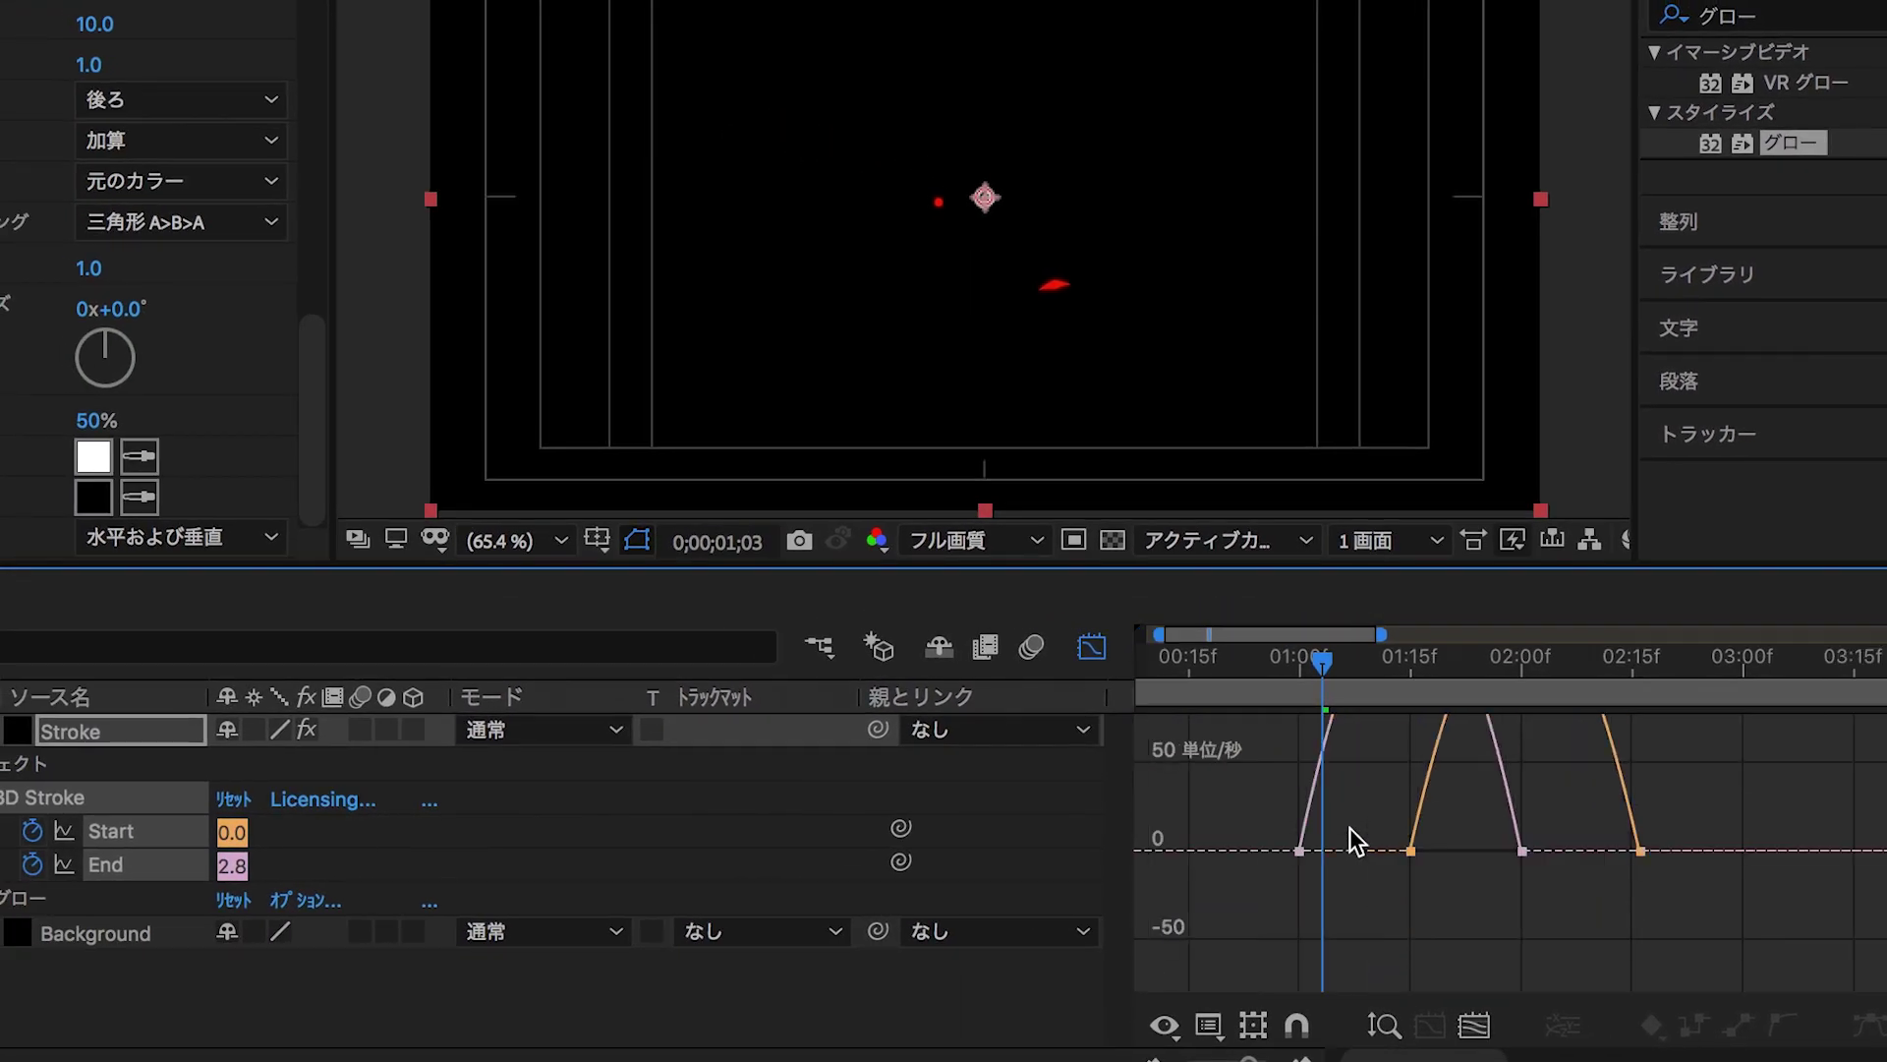
{"action": "left_click", "coordinate": [1521, 853]}
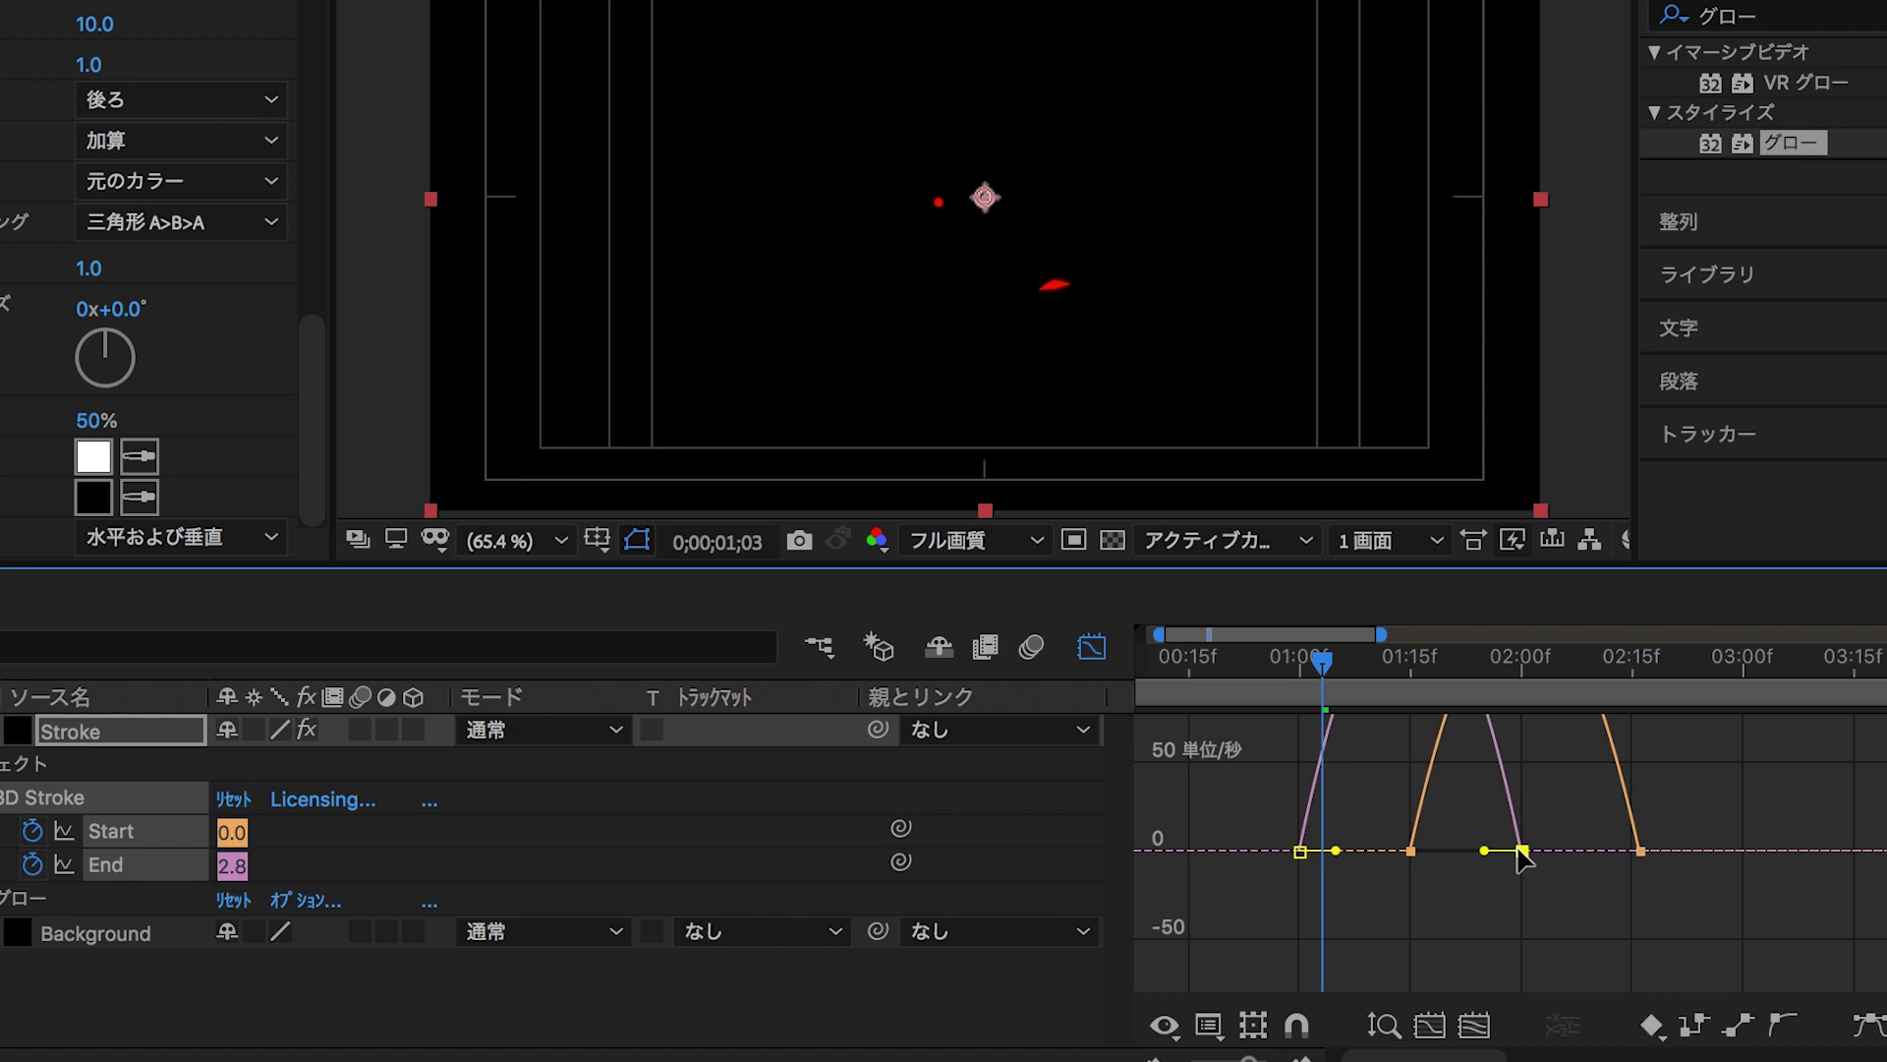
{"action": "left_click_drag", "start_coordinate": [1485, 851], "coordinate": [1406, 846]}
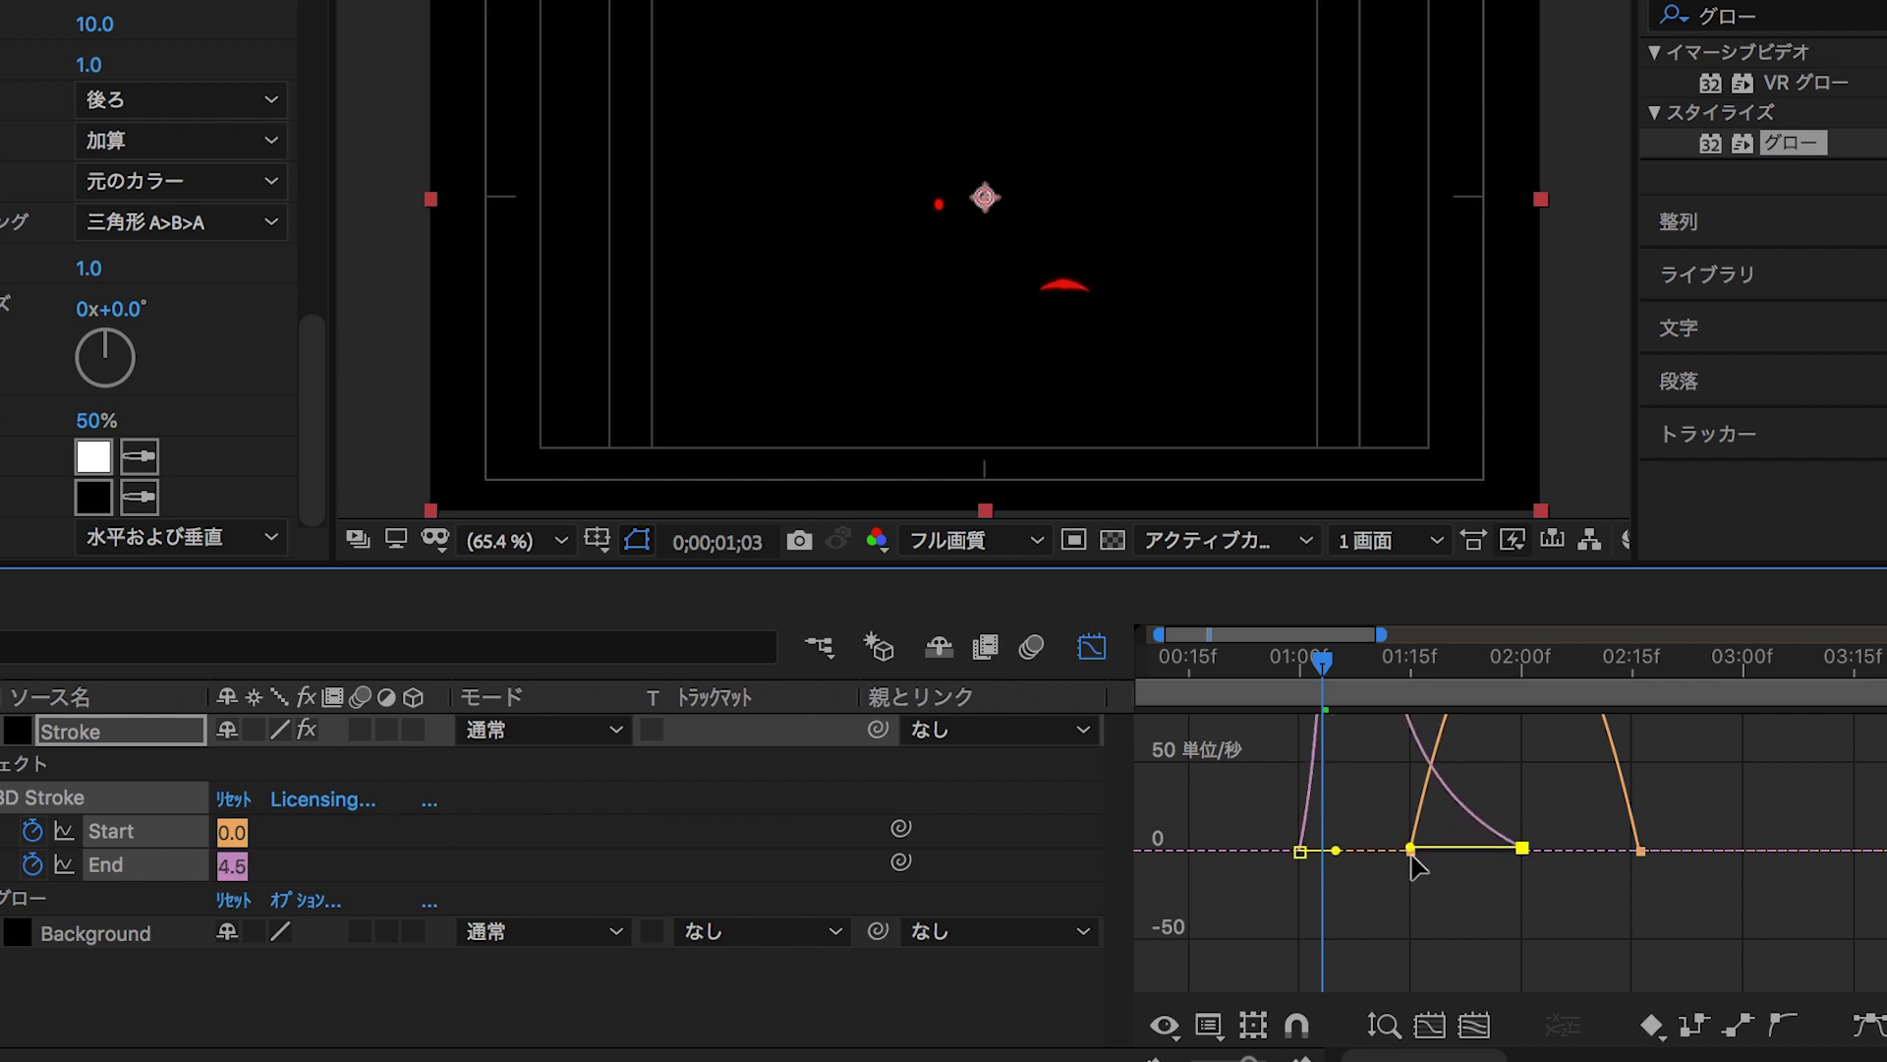
Stretch the ease out of the first Start keyframe, then return to the keyframe timeline at about 00:28f.
{"action": "left_click", "coordinate": [1642, 853]}
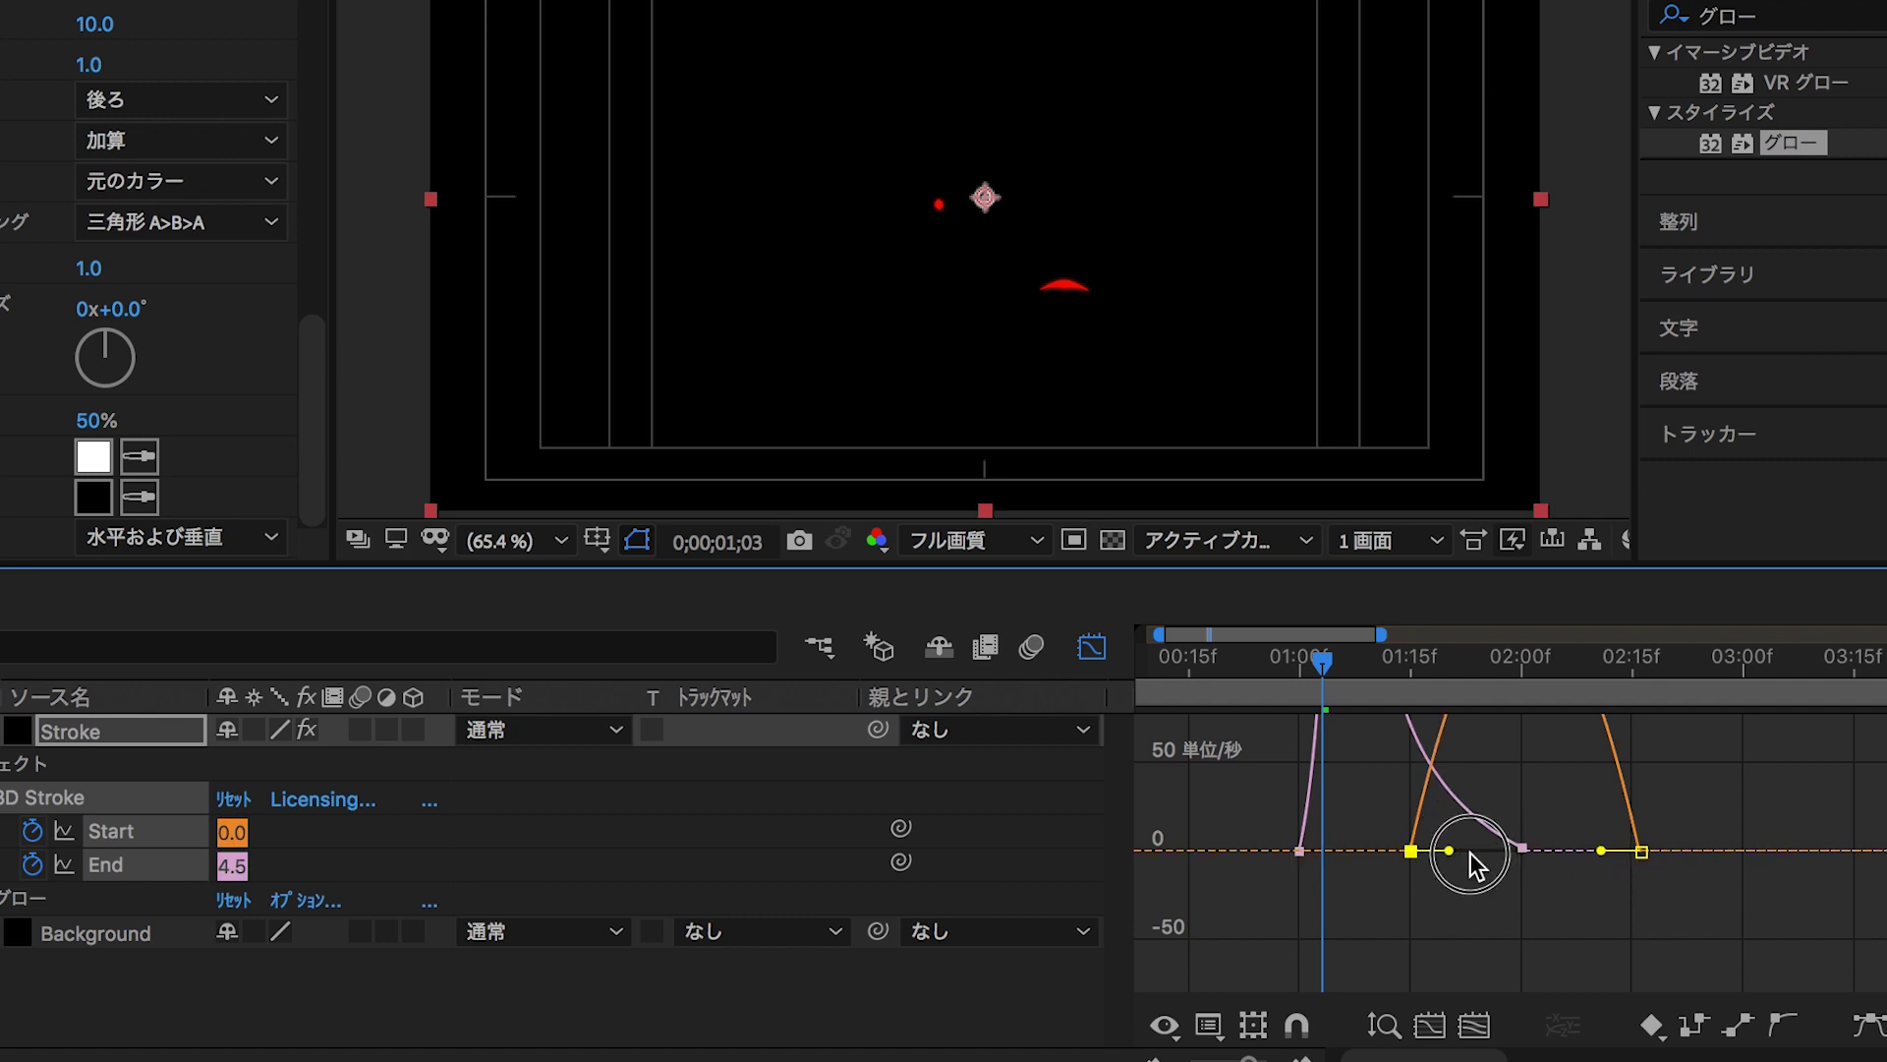
{"action": "left_click_drag", "start_coordinate": [1513, 857], "coordinate": [1530, 858]}
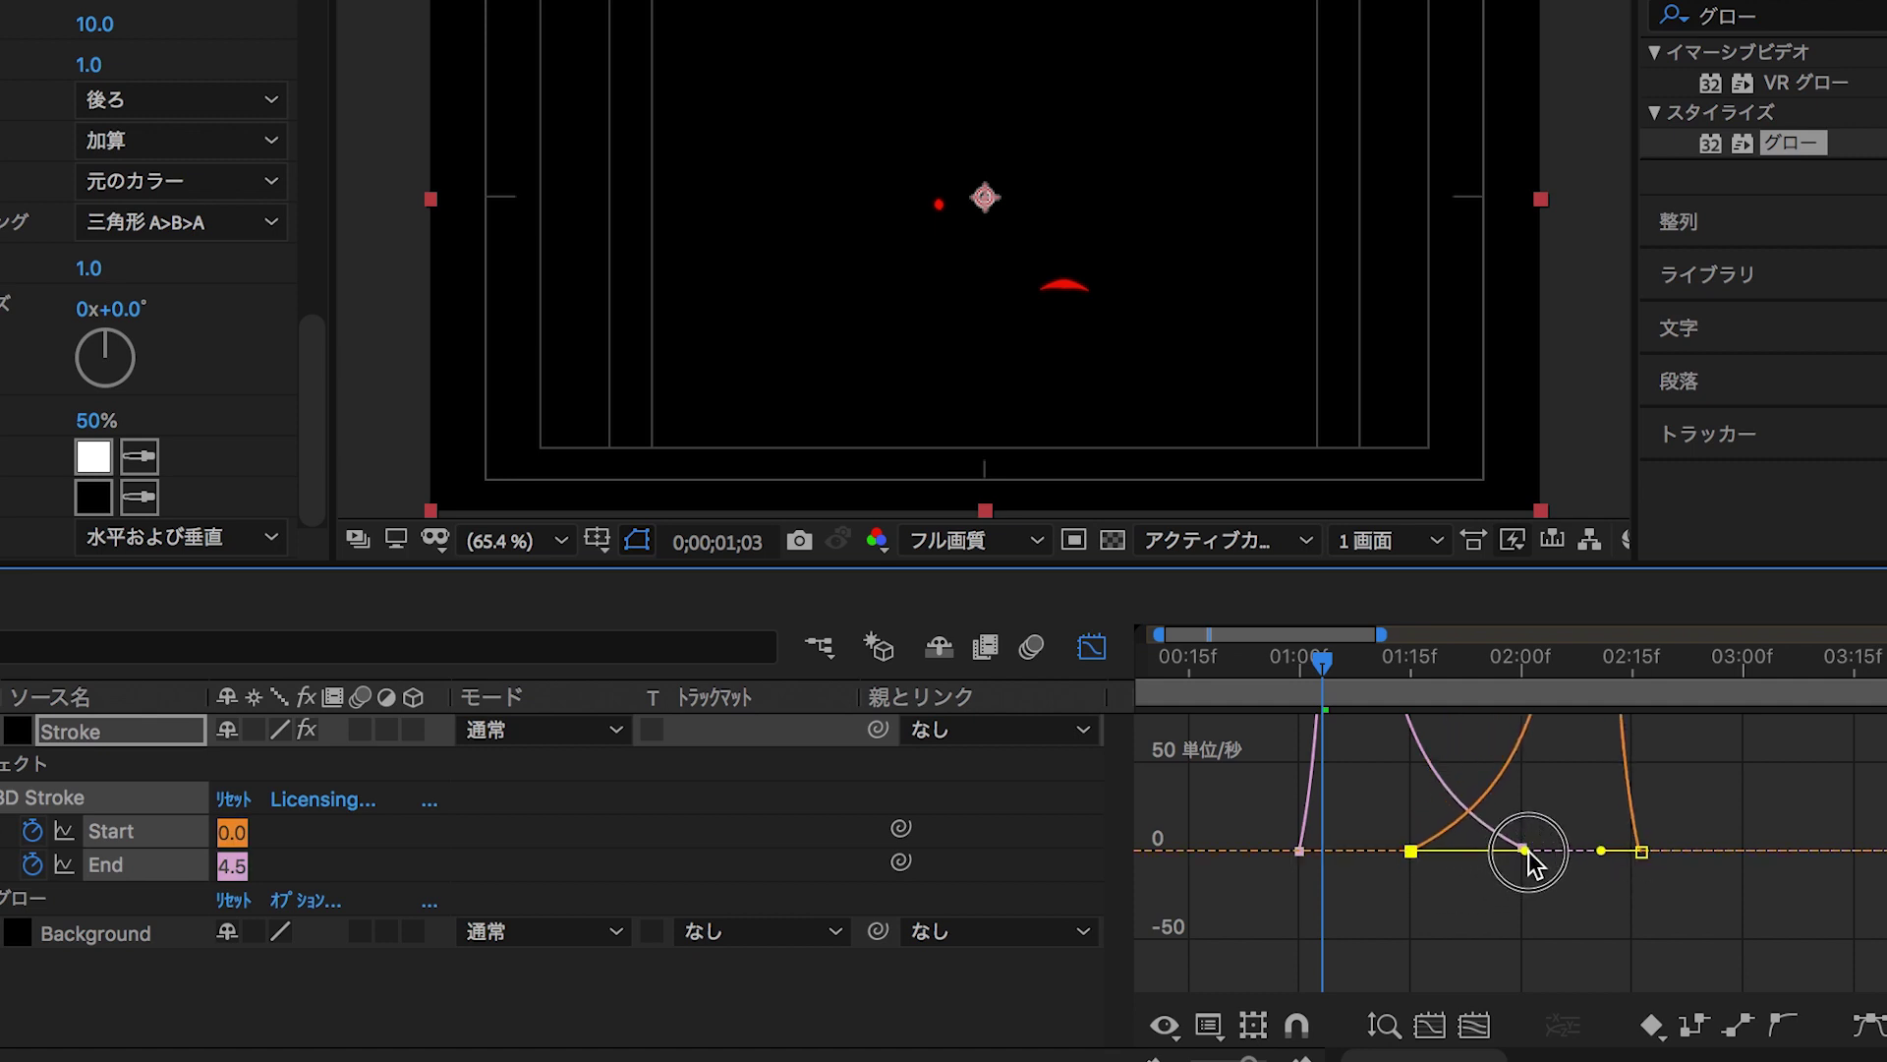
{"action": "scroll", "coordinate": [1433, 814], "scroll_direction": "up", "scroll_amount": 3}
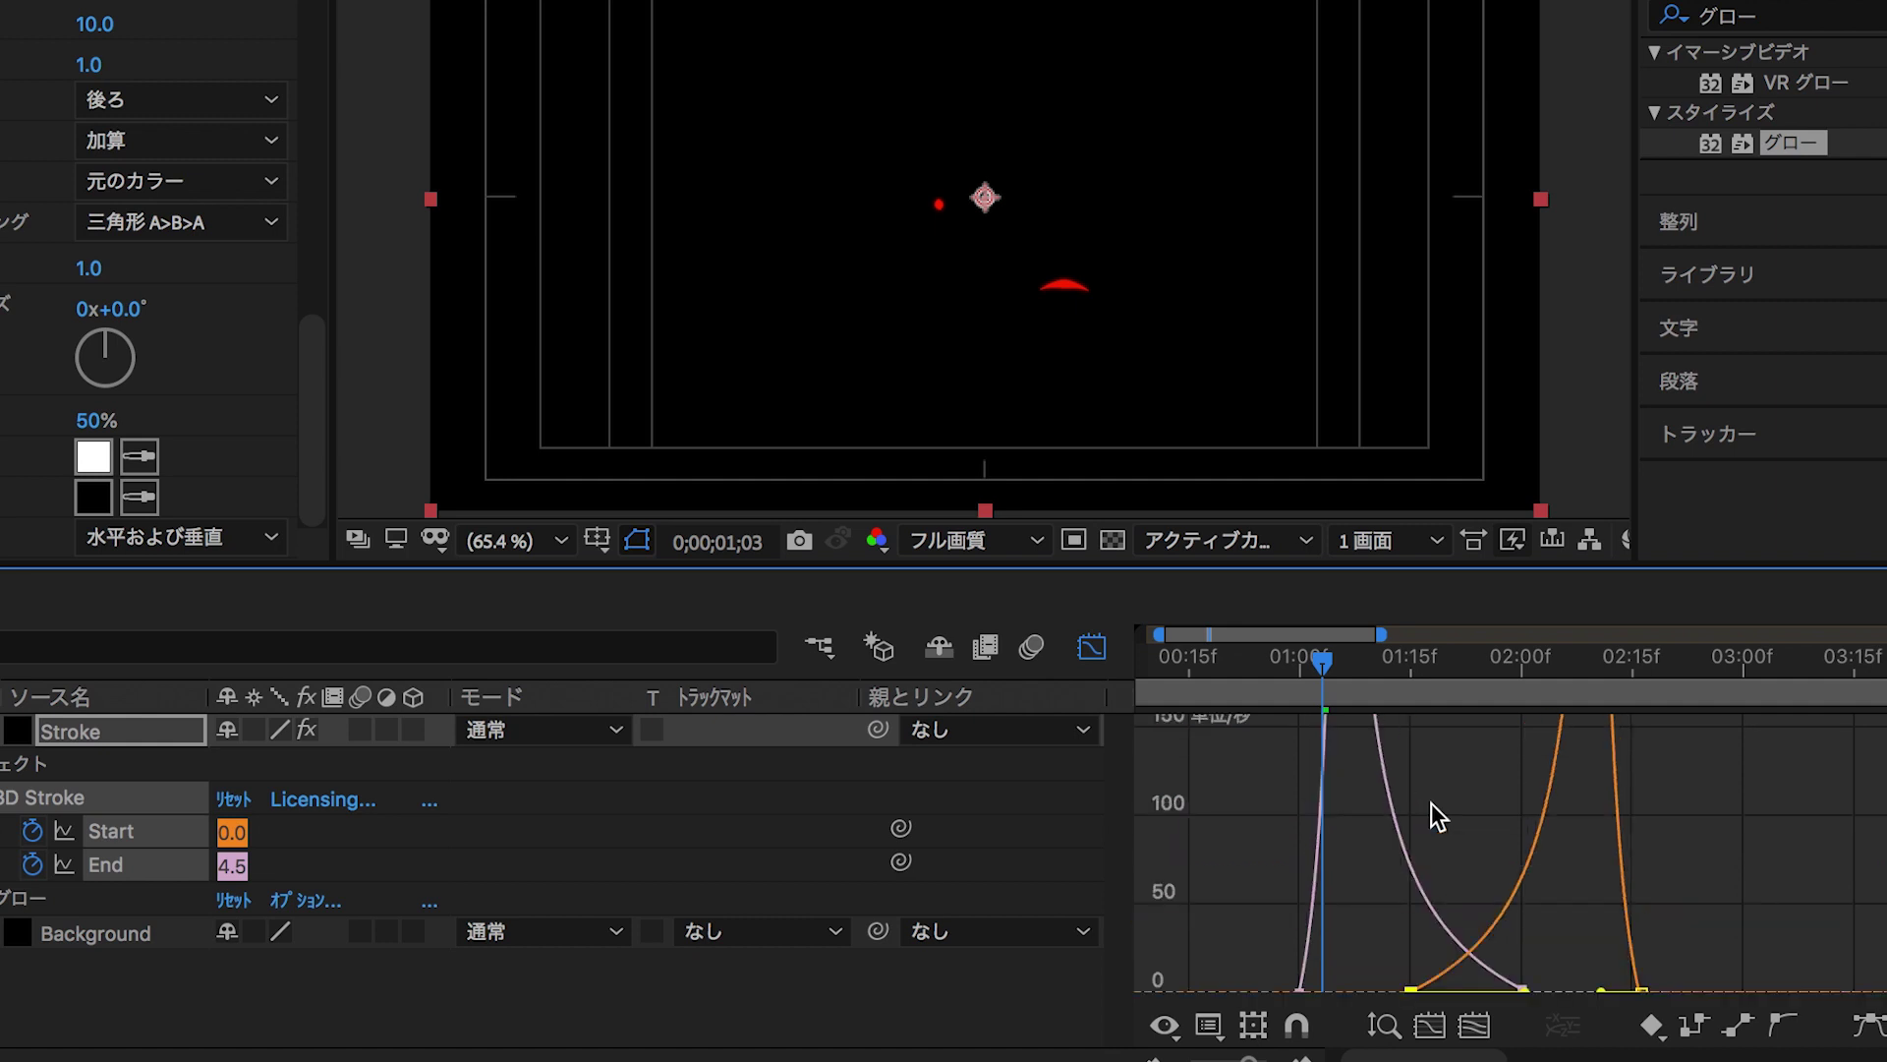
{"action": "left_click", "coordinate": [1092, 649]}
{"action": "left_click", "coordinate": [1288, 680]}
{"action": "key", "text": "space"}
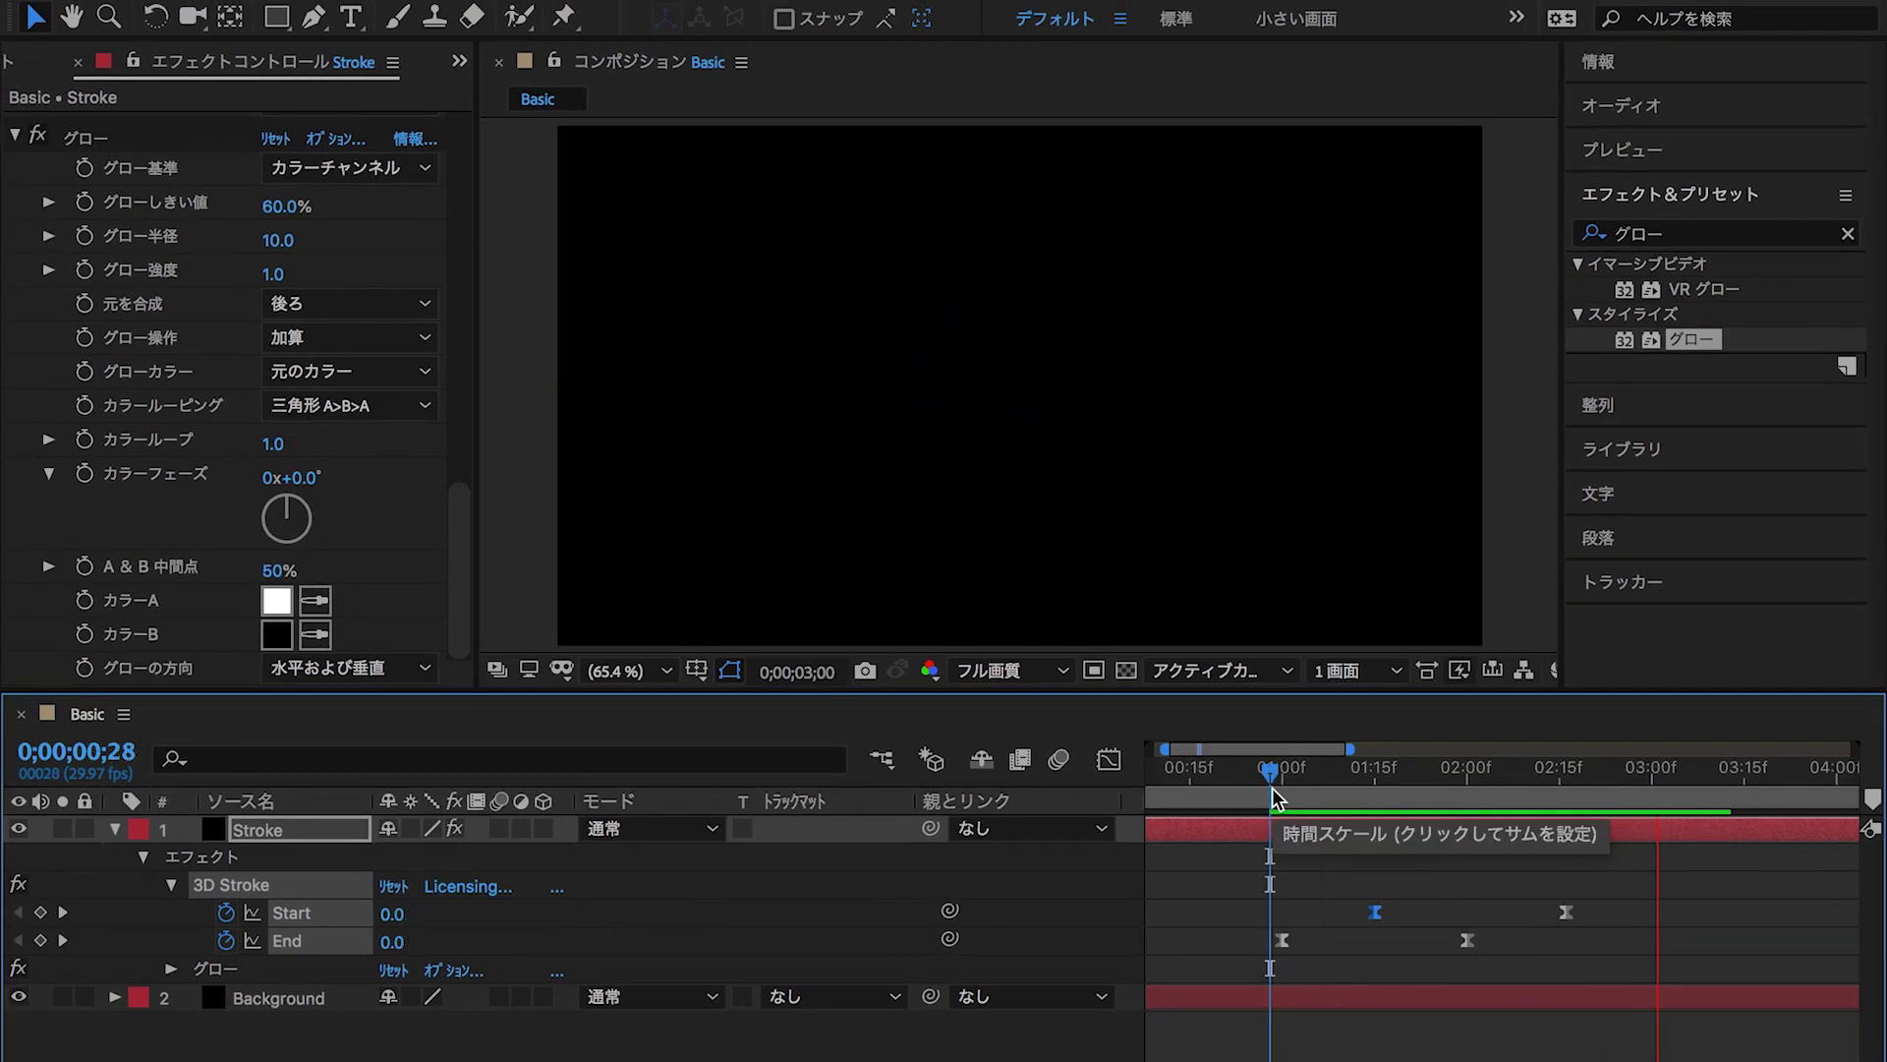
{"action": "key", "text": "space"}
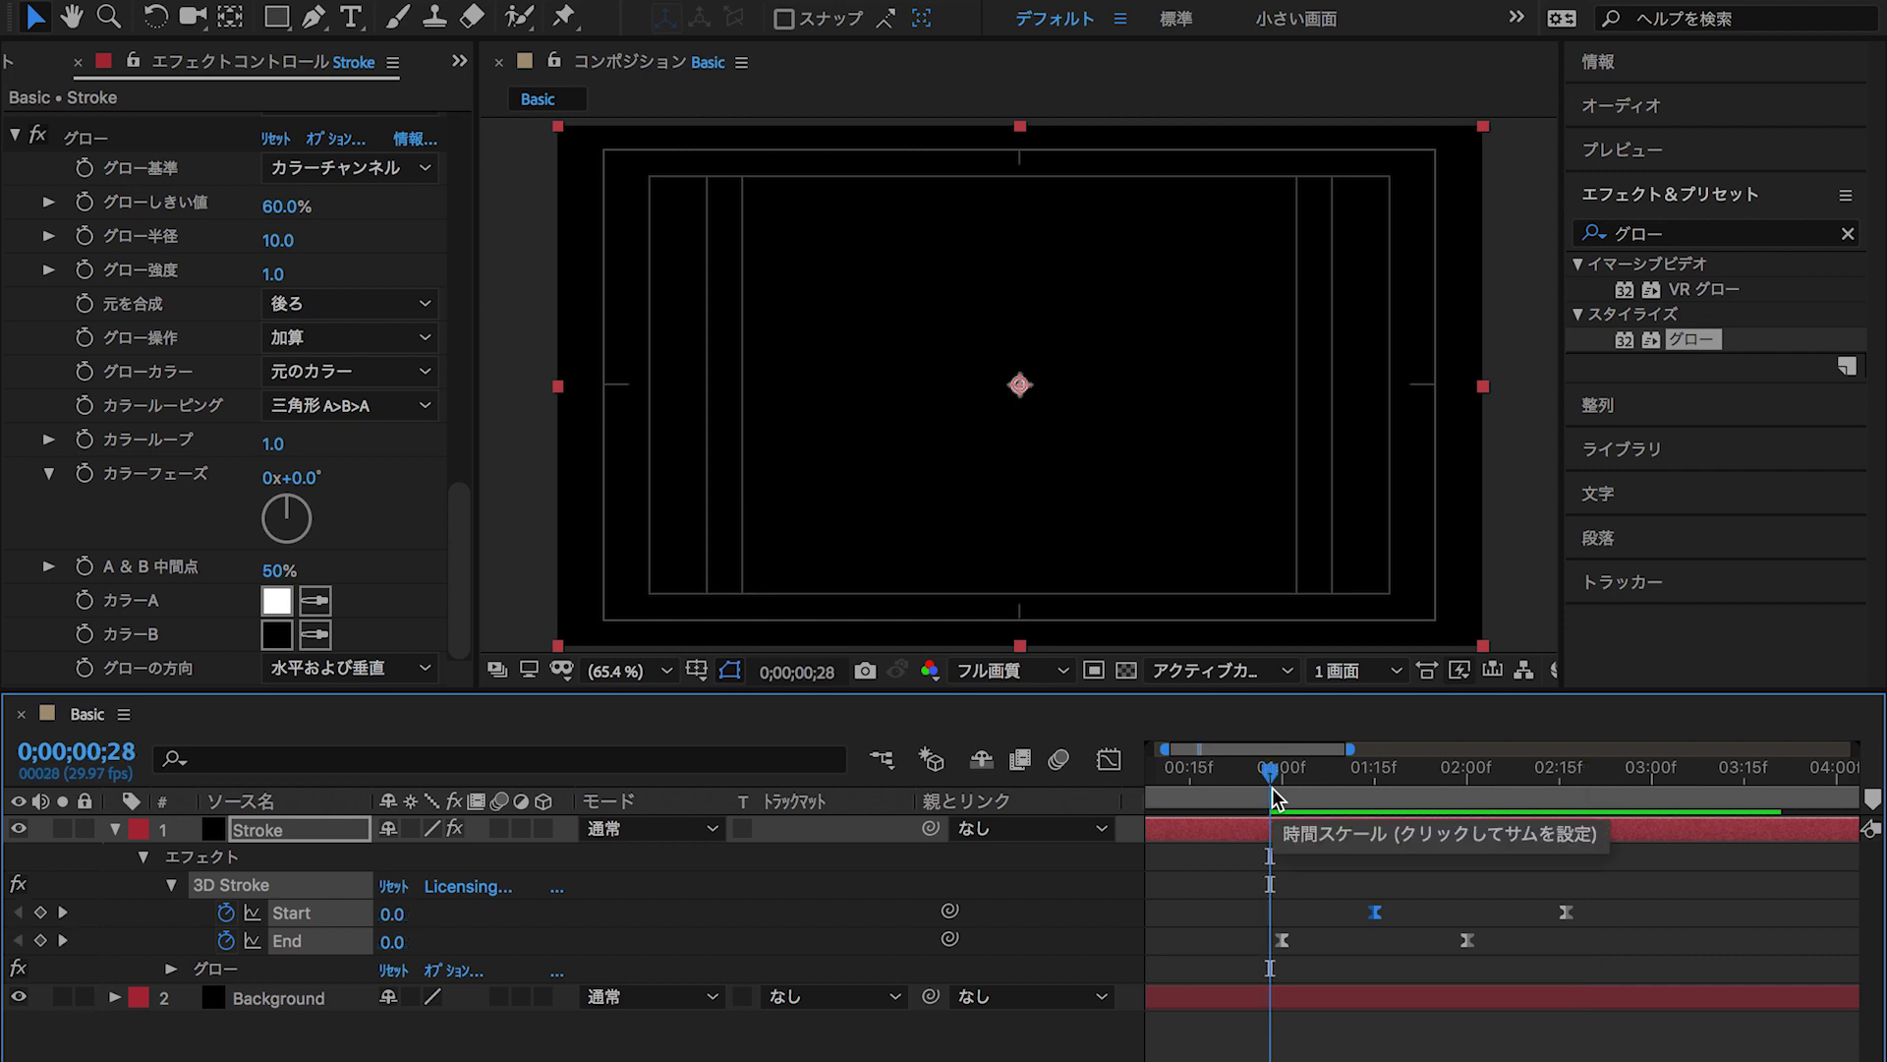
{"action": "key", "text": "space"}
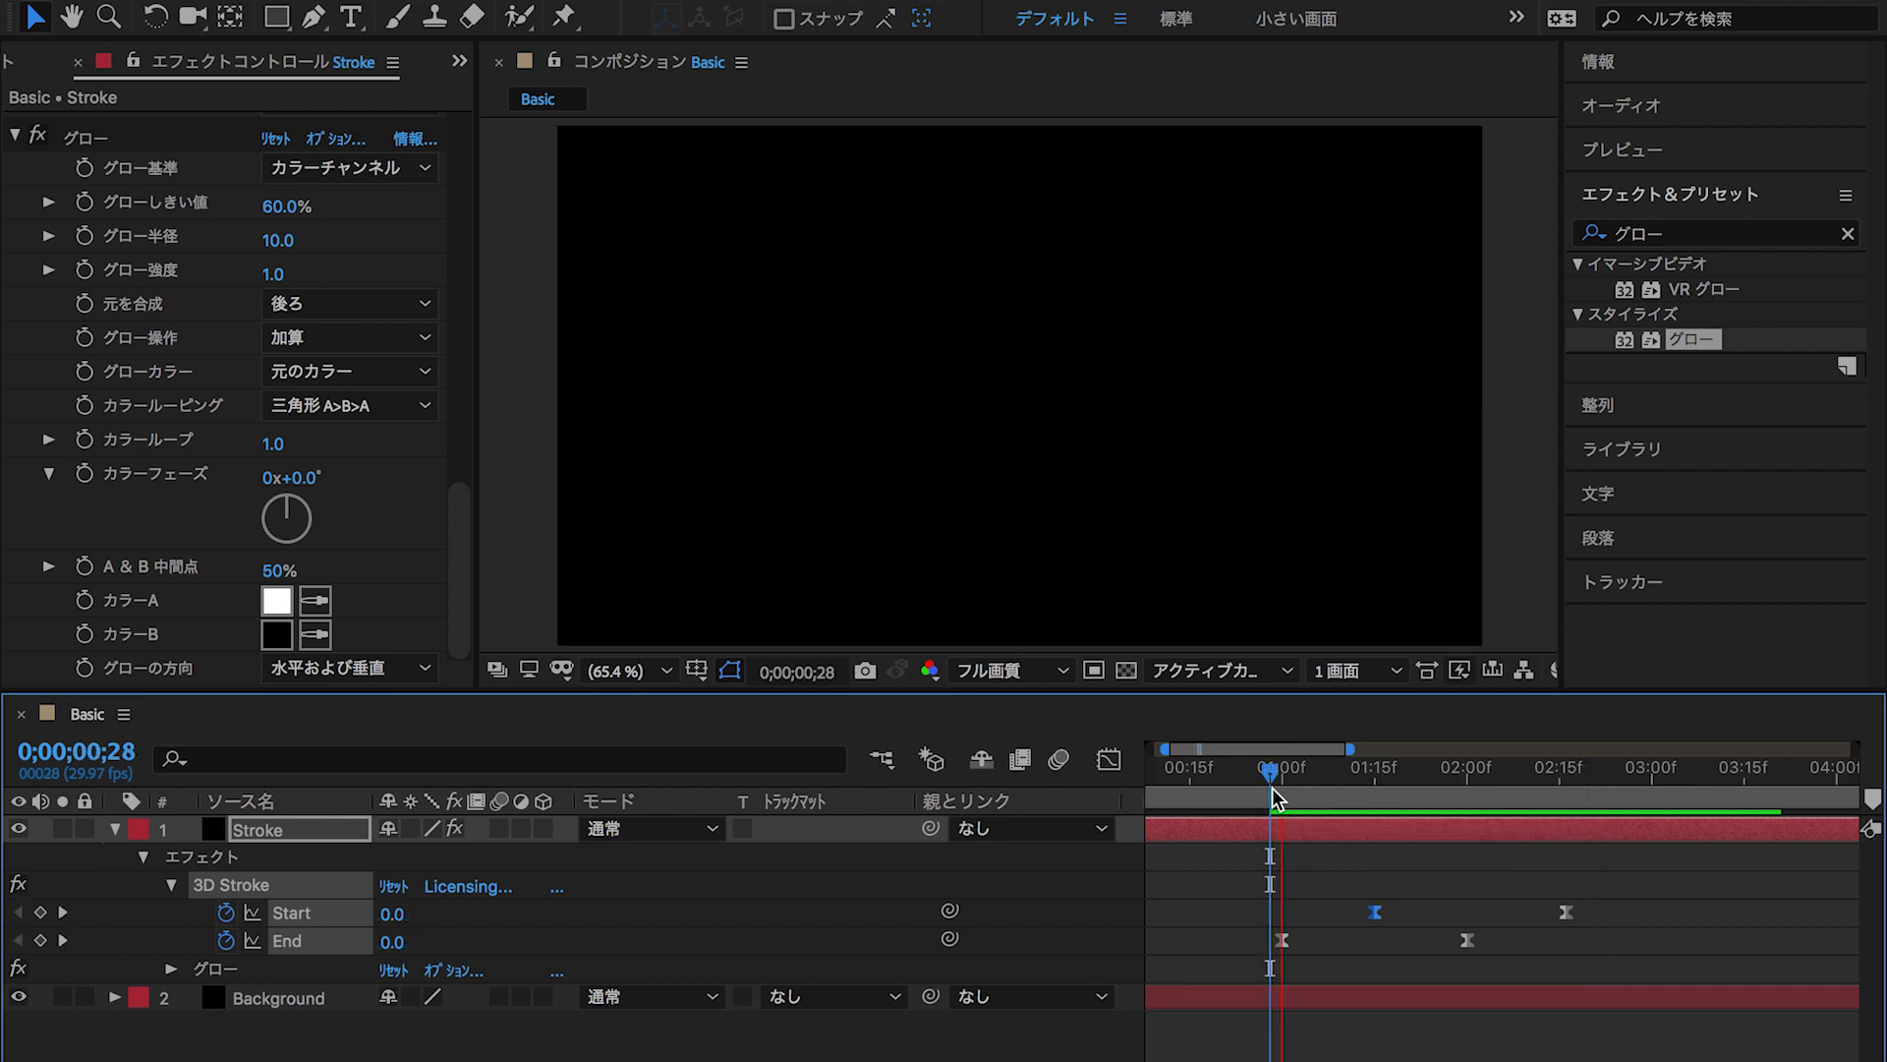